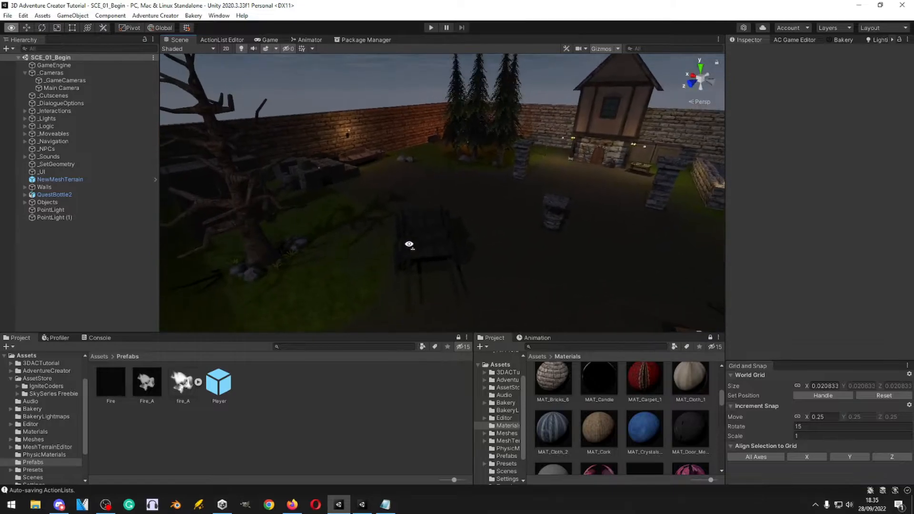
- Disable scene picking for the NewMeshTerrain object
{"action": "left_click_drag", "start_coordinate": [266, 244], "coordinate": [692, 129], "text": "alt"}
{"action": "left_click", "coordinate": [402, 193]}
{"action": "left_click", "coordinate": [11, 179]}
{"action": "left_click", "coordinate": [425, 258]}
- Examine the courtyard scene from several viewpoints, including the cart, the house and the surrounding stone walls
{"action": "left_click_drag", "start_coordinate": [426, 259], "coordinate": [341, 188], "text": "alt"}
{"action": "right_click_drag", "start_coordinate": [342, 188], "coordinate": [347, 156]}
{"action": "key", "text": "w"}
{"action": "key", "text": "w"}
{"action": "right_click_drag", "start_coordinate": [499, 169], "coordinate": [367, 236]}
{"action": "key", "text": "s"}
{"action": "key", "text": "w"}
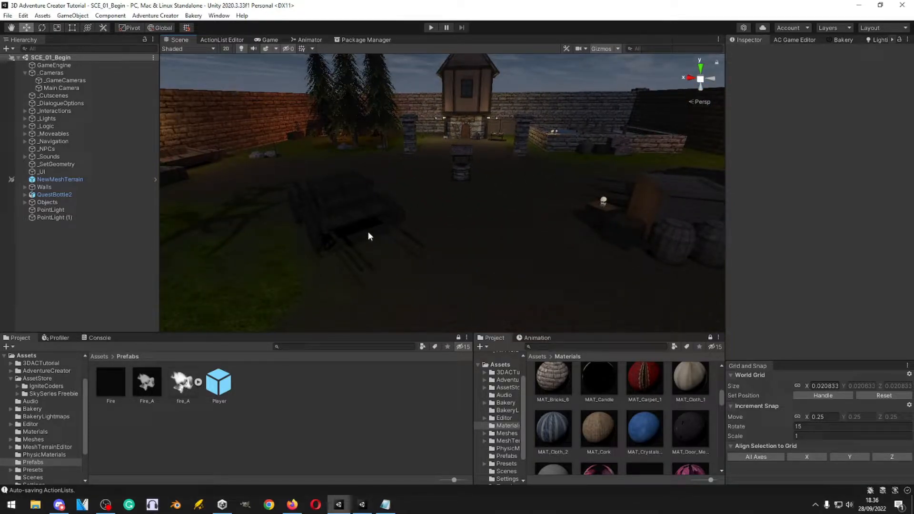
{"action": "right_click_drag", "start_coordinate": [370, 236], "coordinate": [722, 157]}
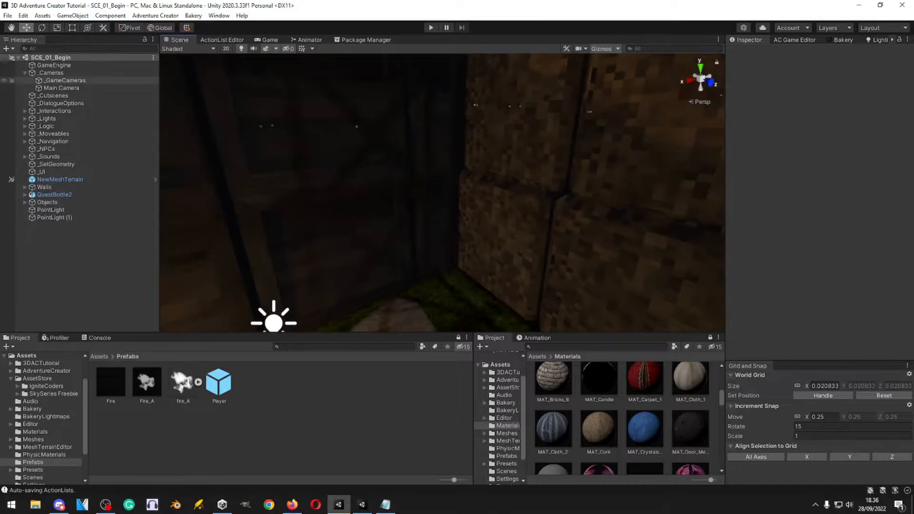
{"action": "right_click_drag", "start_coordinate": [227, 99], "coordinate": [315, 186]}
{"action": "right_click_drag", "start_coordinate": [602, 191], "coordinate": [539, 198]}
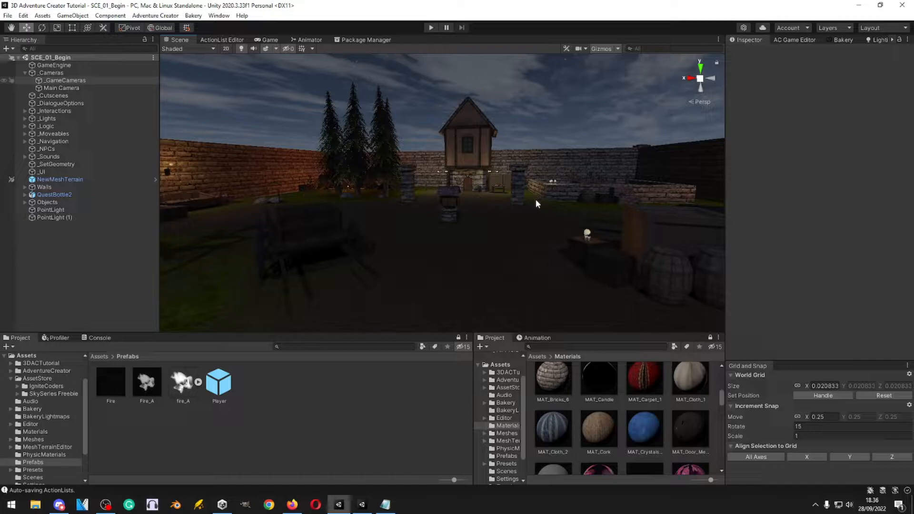
- Open the Player prefab and add an empty child object named Leaner under Player
{"action": "double_click", "coordinate": [228, 385]}
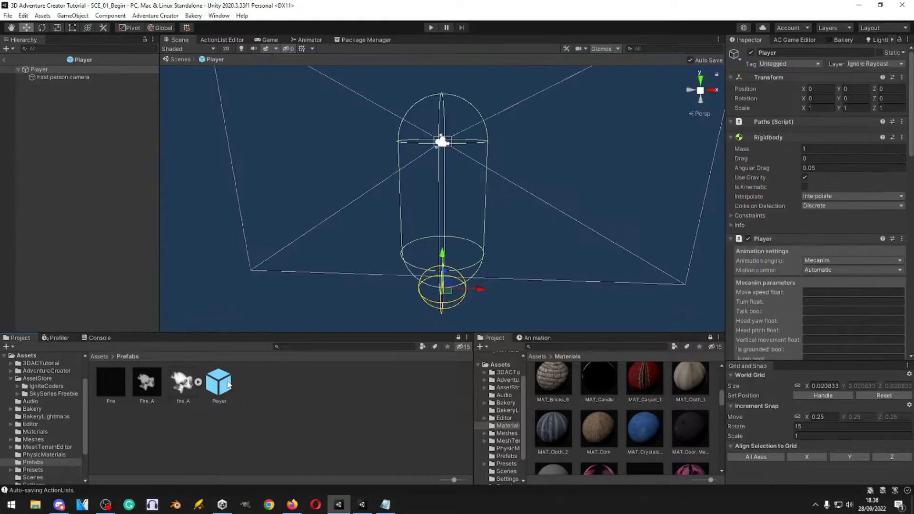
{"action": "right_click", "coordinate": [49, 70]}
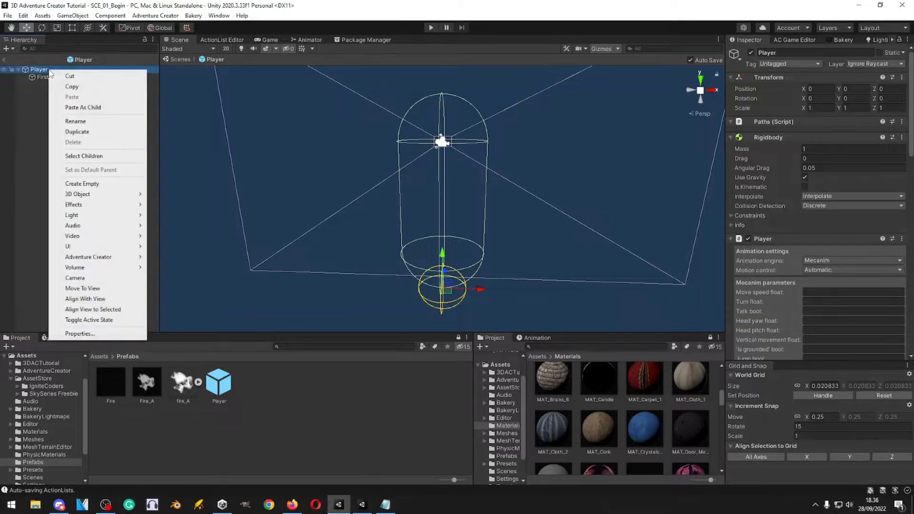
{"action": "left_click", "coordinate": [82, 184]}
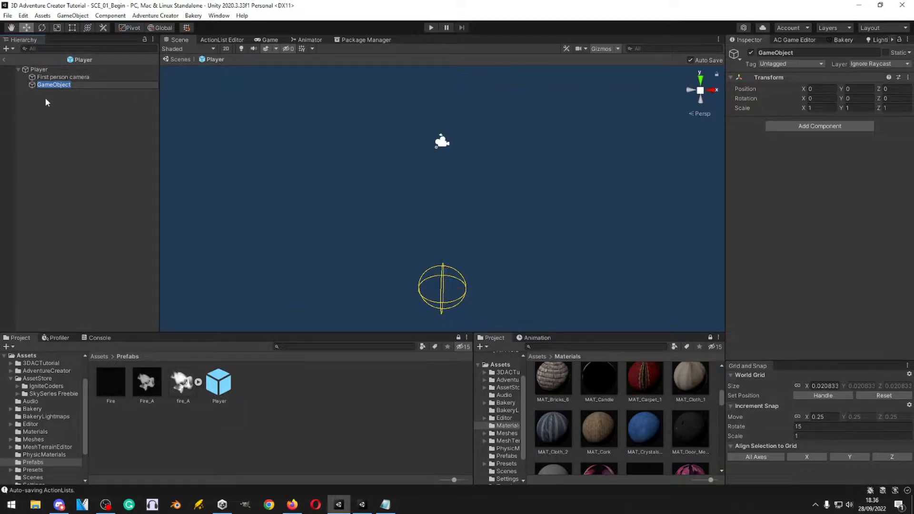
{"action": "left_click", "coordinate": [78, 86]}
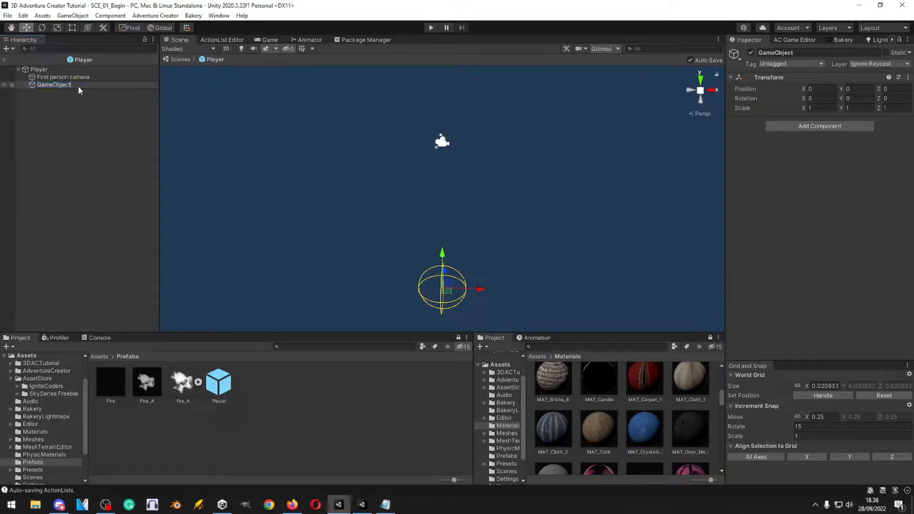
{"action": "type", "text": "Leaner"}
{"action": "key", "text": "Return"}
- Make the First person camera a child of the Leaner object
{"action": "left_click_drag", "start_coordinate": [54, 78], "coordinate": [53, 86]}
{"action": "left_click", "coordinate": [53, 78]}
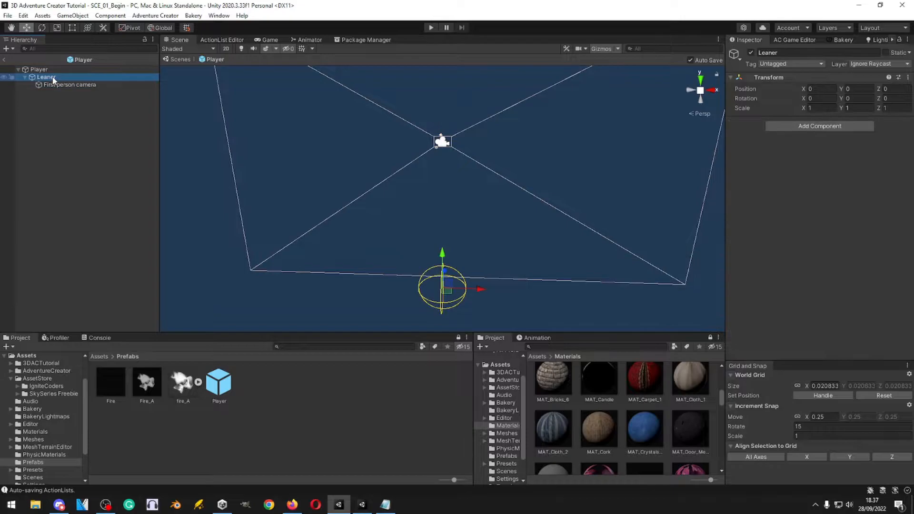
{"action": "mouse_move", "coordinate": [350, 148]}
{"action": "right_mouse_down"}
{"action": "mouse_move", "coordinate": [378, 152]}
{"action": "mouse_move", "coordinate": [360, 149]}
{"action": "right_mouse_up"}
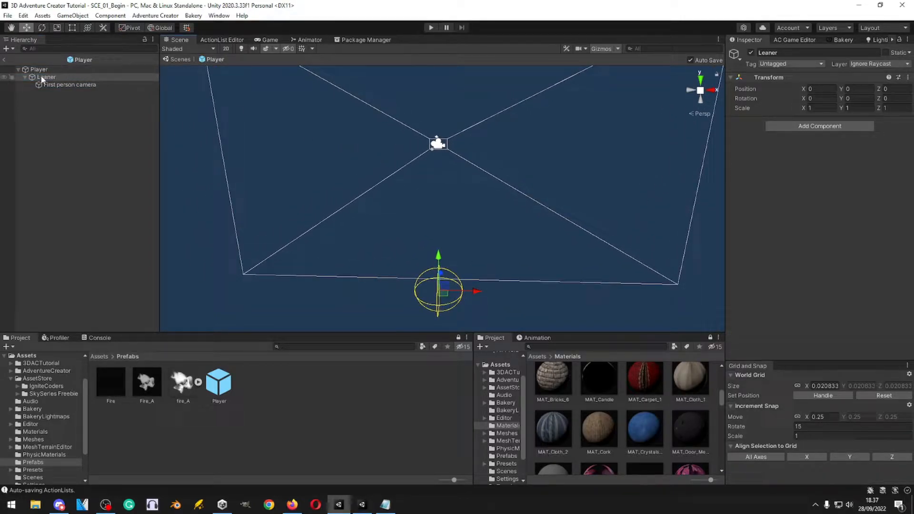
{"action": "left_click", "coordinate": [75, 71]}
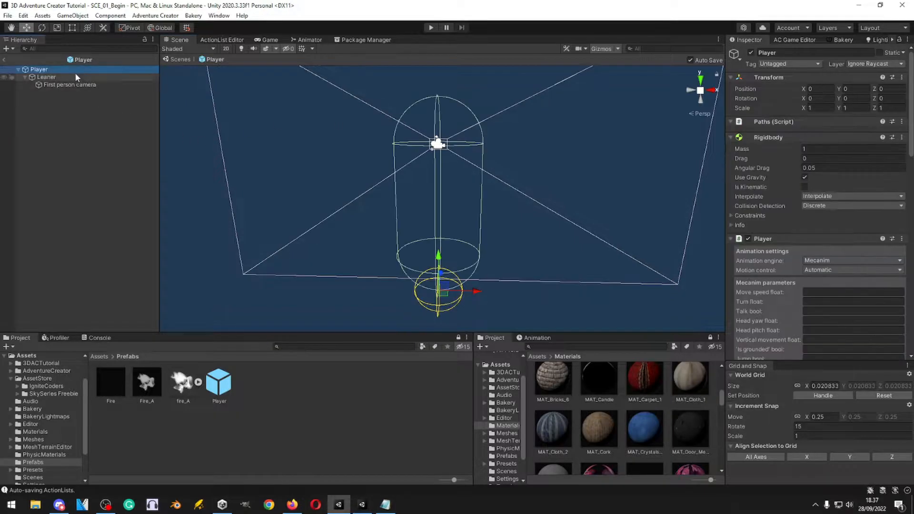
{"action": "left_click", "coordinate": [72, 77]}
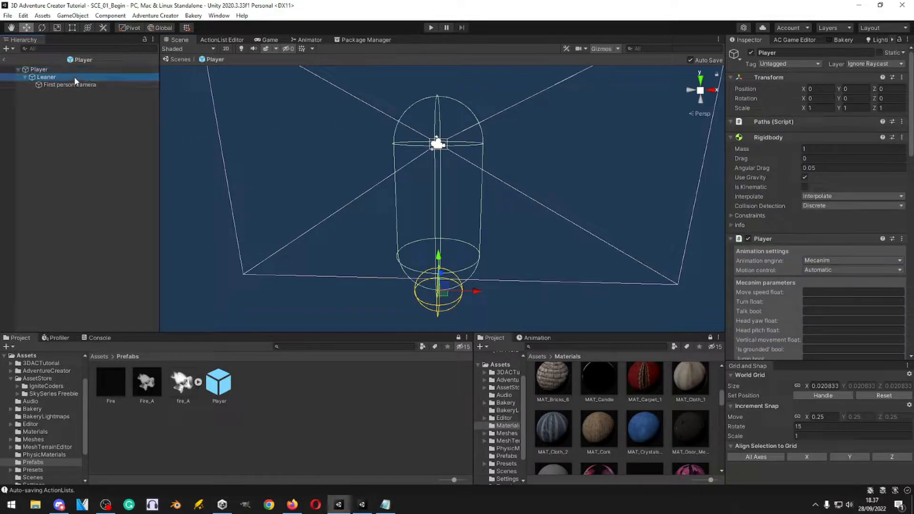
{"action": "left_click", "coordinate": [68, 86]}
{"action": "left_click", "coordinate": [52, 79]}
{"action": "left_click", "coordinate": [53, 83]}
- Add the Moveable component to the Leaner object
{"action": "left_click", "coordinate": [56, 79]}
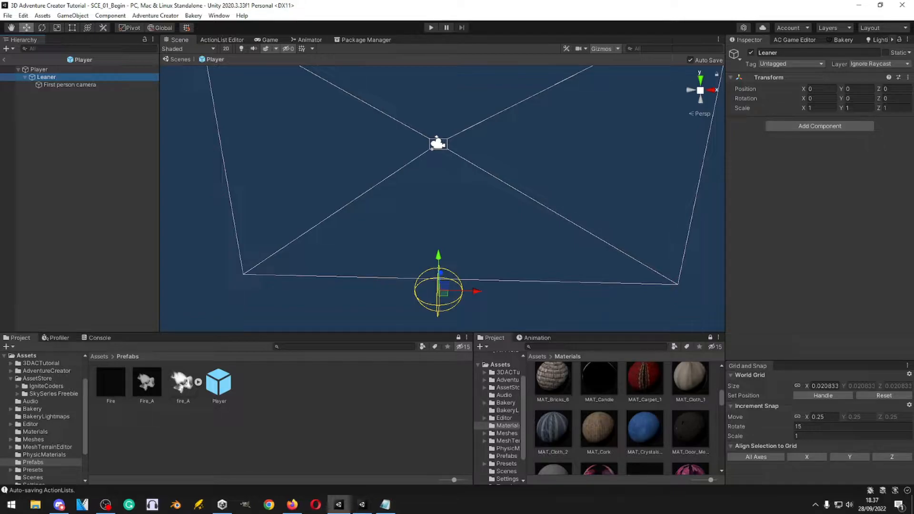
{"action": "left_click", "coordinate": [807, 126]}
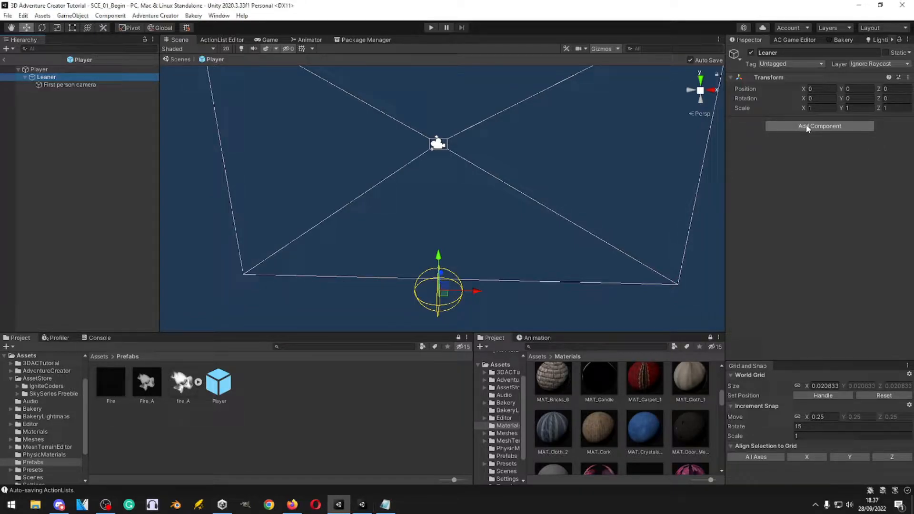
{"action": "type", "text": "move"}
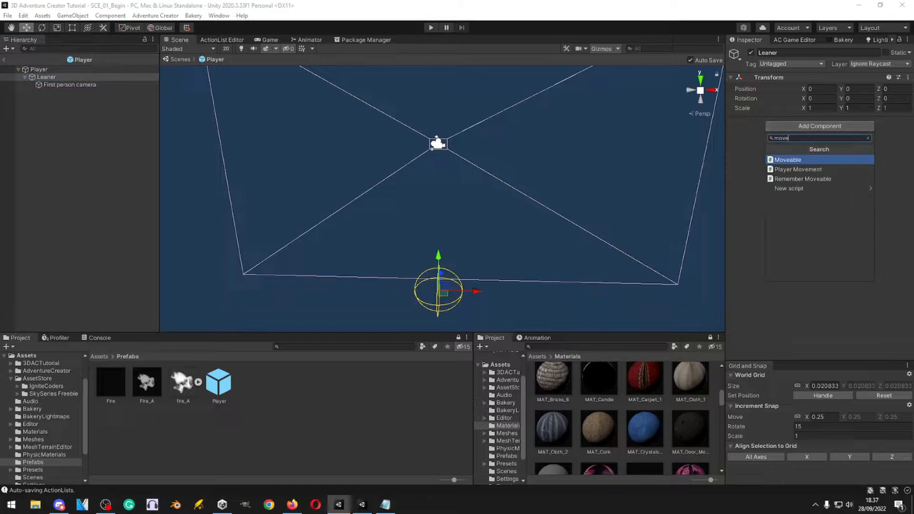
{"action": "left_click", "coordinate": [805, 161]}
- Add a Constant ID component to Leaner and enable its Retain in prefab option
{"action": "left_click", "coordinate": [813, 157]}
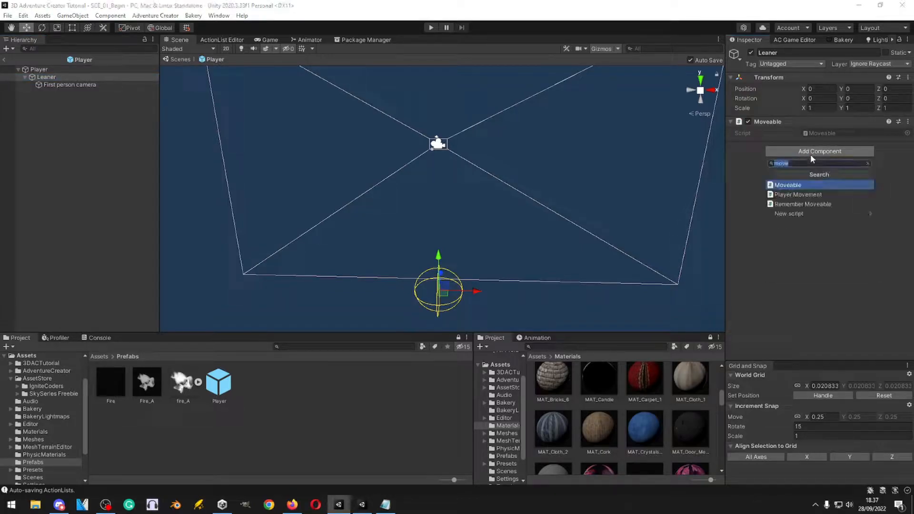
{"action": "type", "text": "constant"}
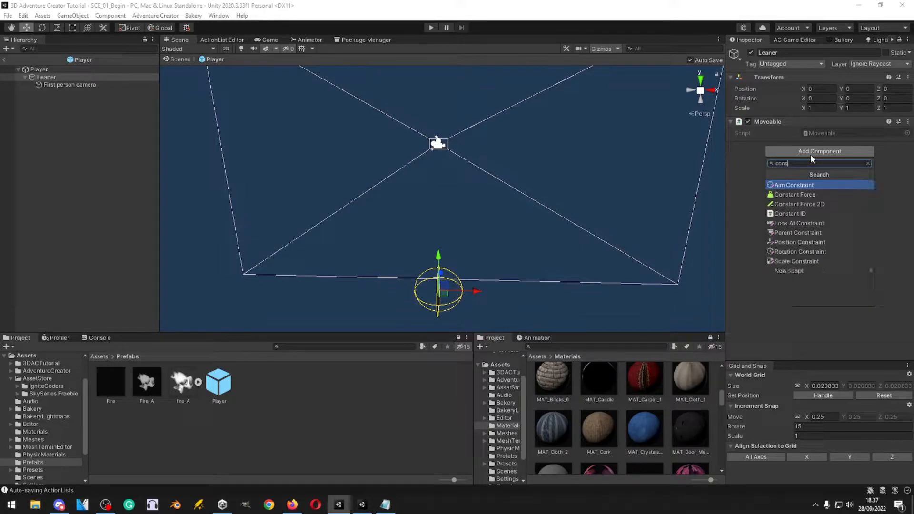
{"action": "left_click", "coordinate": [805, 205]}
{"action": "left_click", "coordinate": [807, 179]}
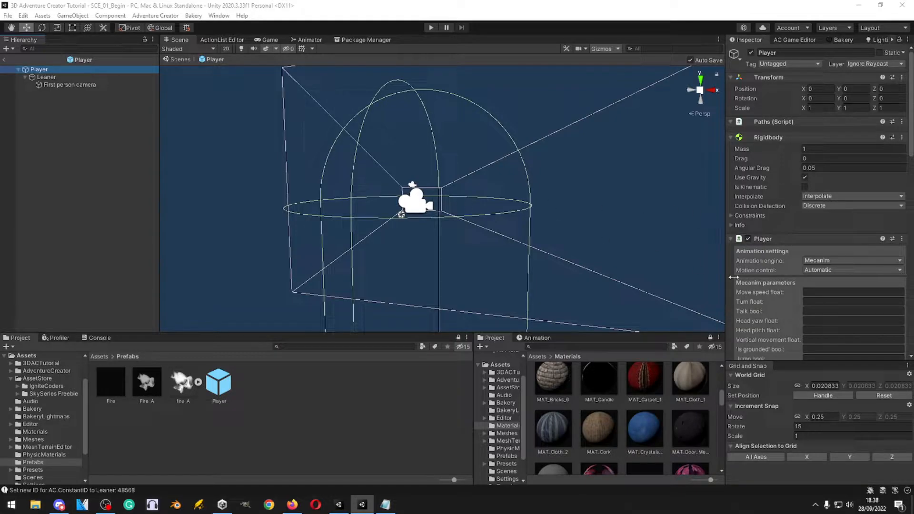
{"action": "left_click", "coordinate": [58, 105]}
{"action": "left_click", "coordinate": [46, 70]}
{"action": "scroll", "coordinate": [827, 237], "scroll_direction": "down", "scroll_amount": 15}
{"action": "left_click", "coordinate": [815, 349]}
{"action": "type", "text": "consta"}
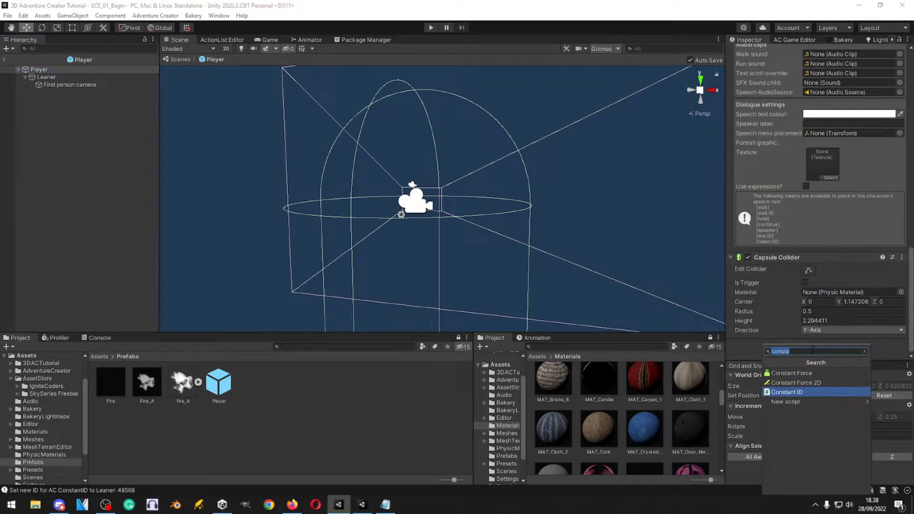
{"action": "type", "text": "move"}
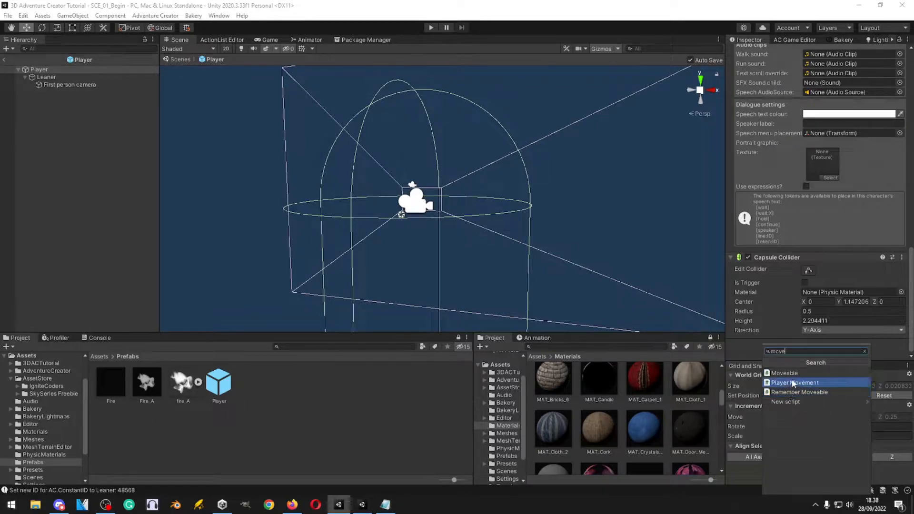
{"action": "left_click", "coordinate": [793, 381]}
{"action": "left_click", "coordinate": [902, 344]}
{"action": "left_click", "coordinate": [832, 365]}
- Add the Moveable component to the root Player object of the prefab
{"action": "left_click", "coordinate": [786, 343]}
{"action": "left_click", "coordinate": [791, 371]}
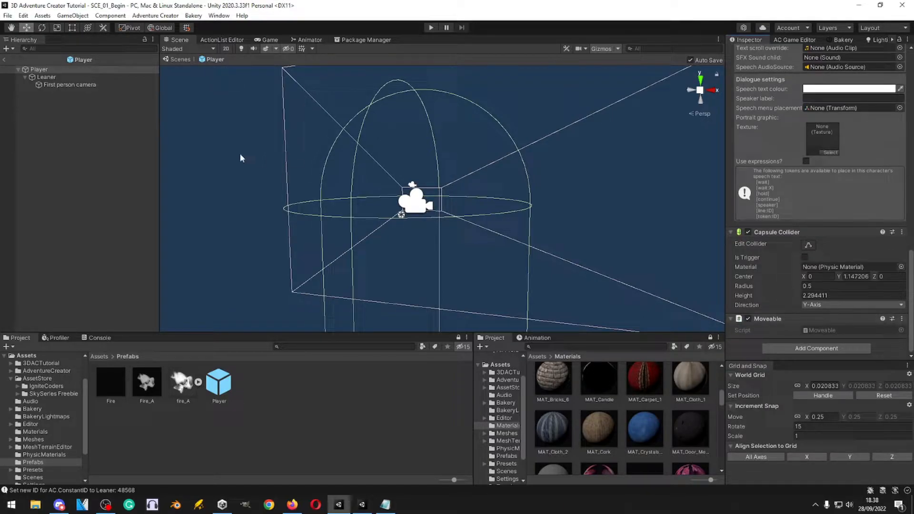
{"action": "scroll", "coordinate": [395, 149], "scroll_direction": "down", "scroll_amount": 6}
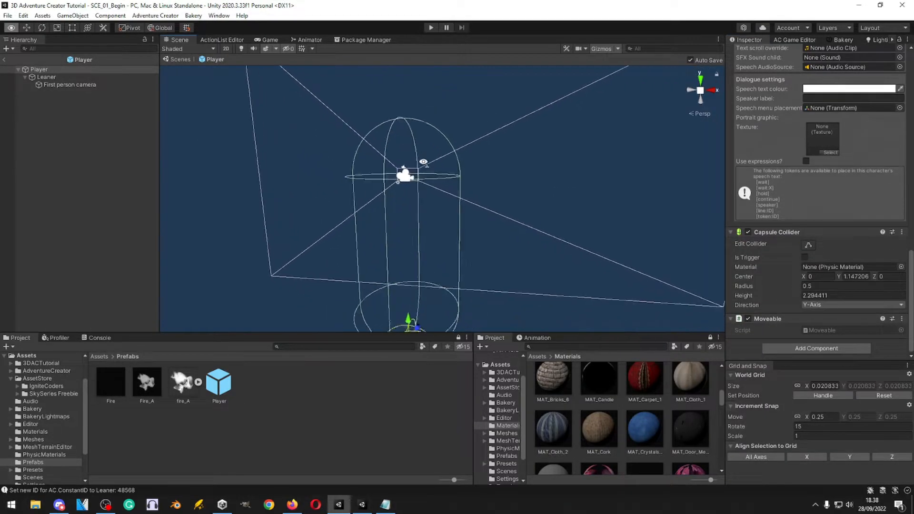
- Review the Leaner object's components and return from the prefab to the SCE_01_Begin scene
{"action": "left_click", "coordinate": [51, 77]}
{"action": "right_click_drag", "start_coordinate": [503, 221], "coordinate": [496, 269]}
{"action": "key", "text": "w"}
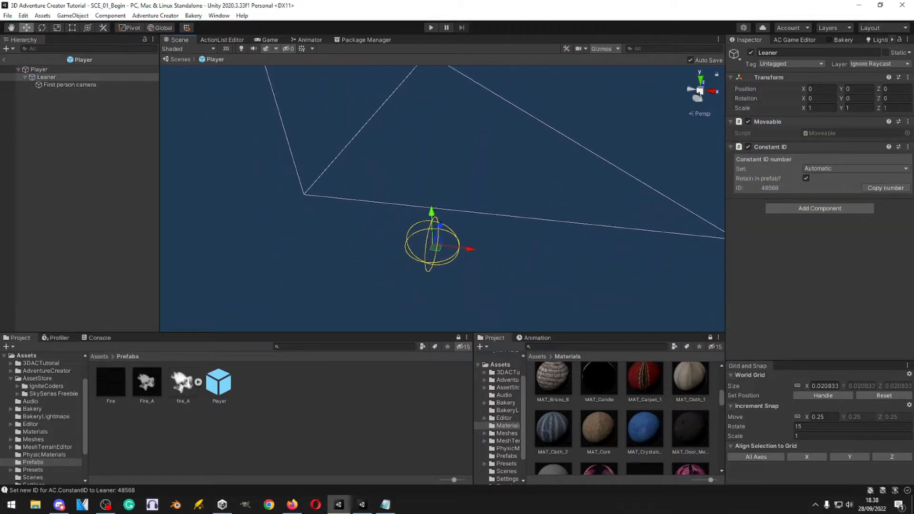
{"action": "left_click", "coordinate": [5, 60]}
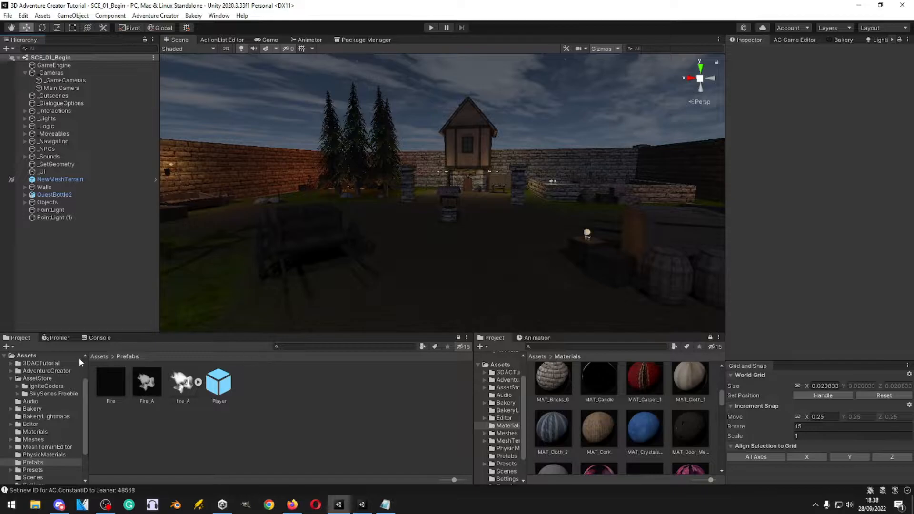
- Create a folder named Custom in the Assets root and open it
{"action": "left_click", "coordinate": [99, 357]}
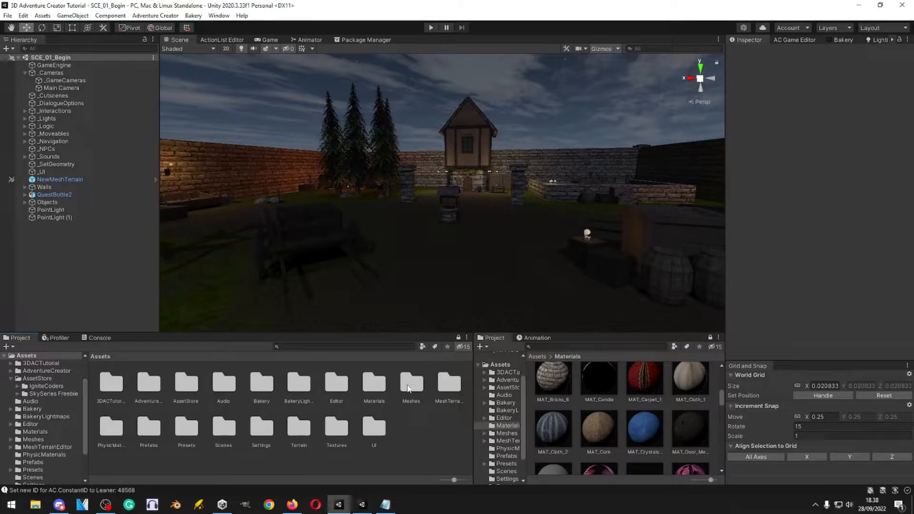
{"action": "right_click", "coordinate": [404, 425]}
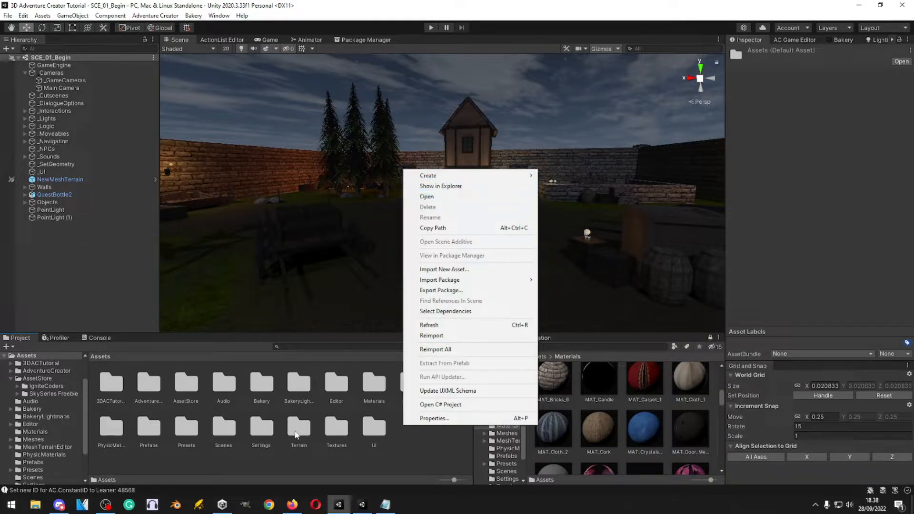
{"action": "mouse_move", "coordinate": [447, 176]}
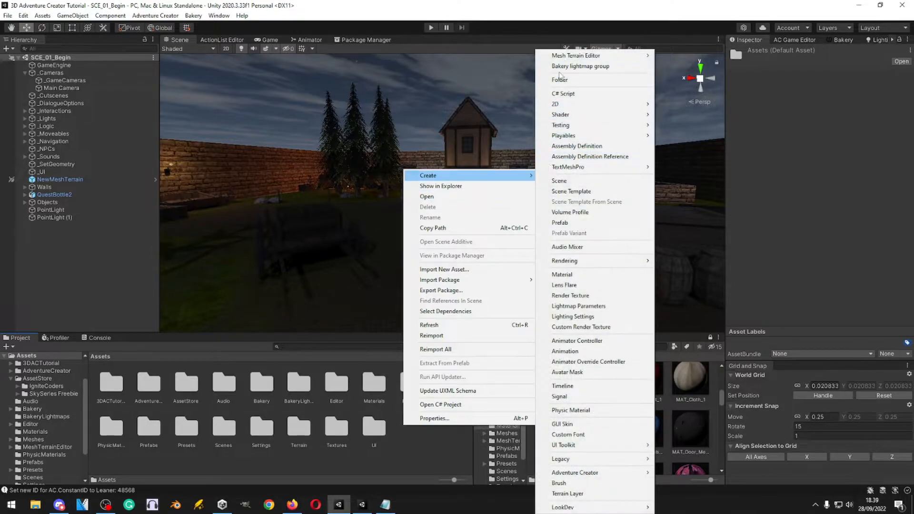
{"action": "left_click", "coordinate": [560, 80]}
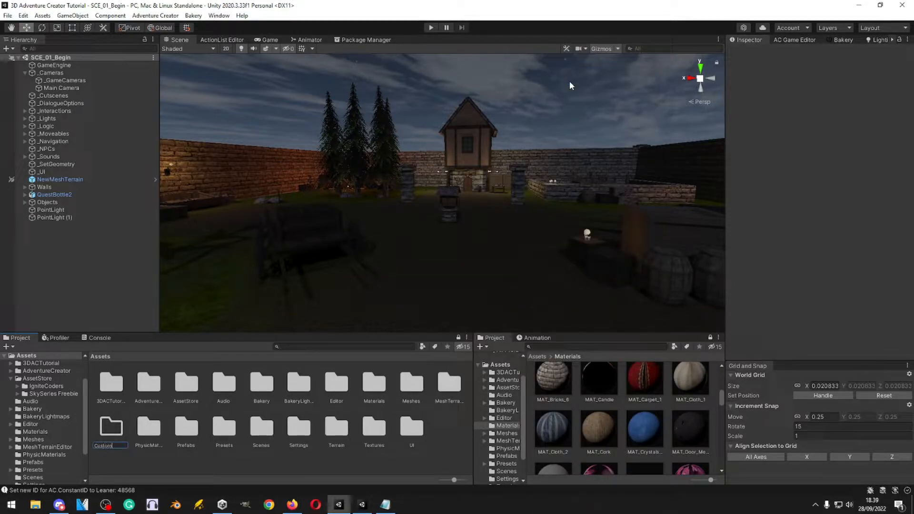
{"action": "key", "text": "Return"}
{"action": "key", "text": "Return"}
- Create a folder named Scripts inside Custom and open it
{"action": "right_click", "coordinate": [281, 396]}
{"action": "mouse_move", "coordinate": [338, 143]}
{"action": "left_click", "coordinate": [438, 81]}
{"action": "type", "text": "s"}
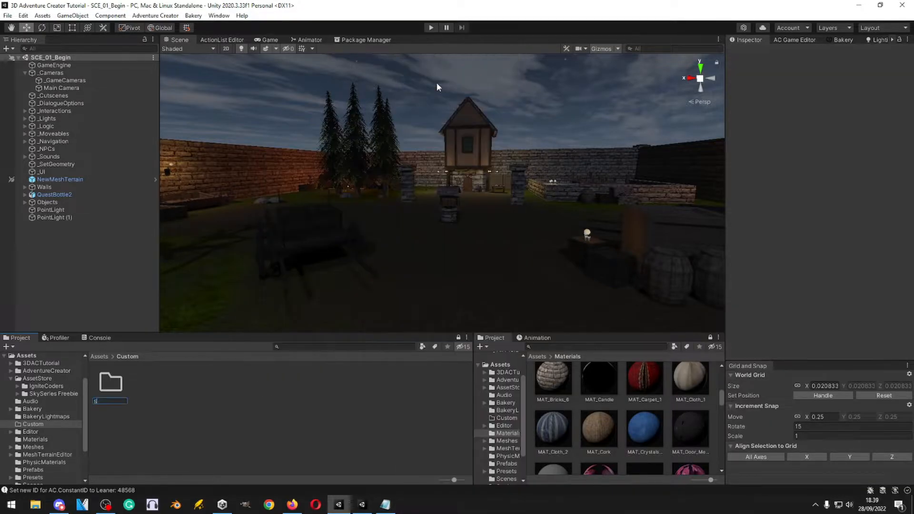
{"action": "type", "text": "cripts"}
{"action": "key", "text": "Return"}
{"action": "key", "text": "Return"}
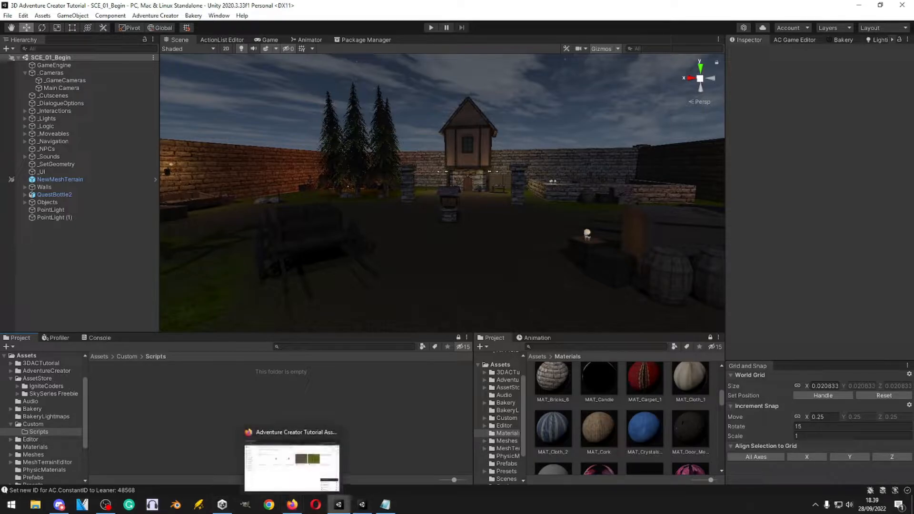
- Switch to Google Drive in Firefox and download CheckIfGrounded.cs and TriggerParticleEffect.cs from the Adventure Creator Tutorial Assets folder
{"action": "left_click", "coordinate": [292, 503]}
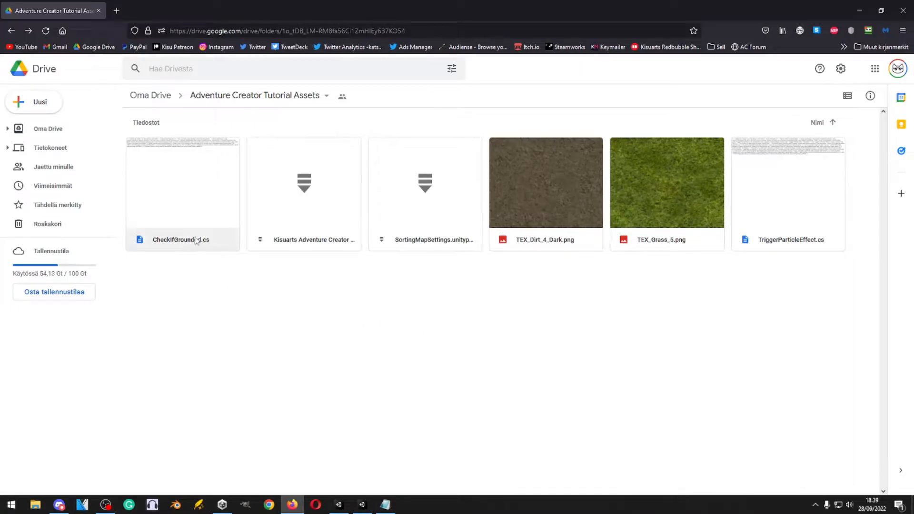
{"action": "right_click", "coordinate": [205, 223]}
{"action": "left_click", "coordinate": [242, 431]}
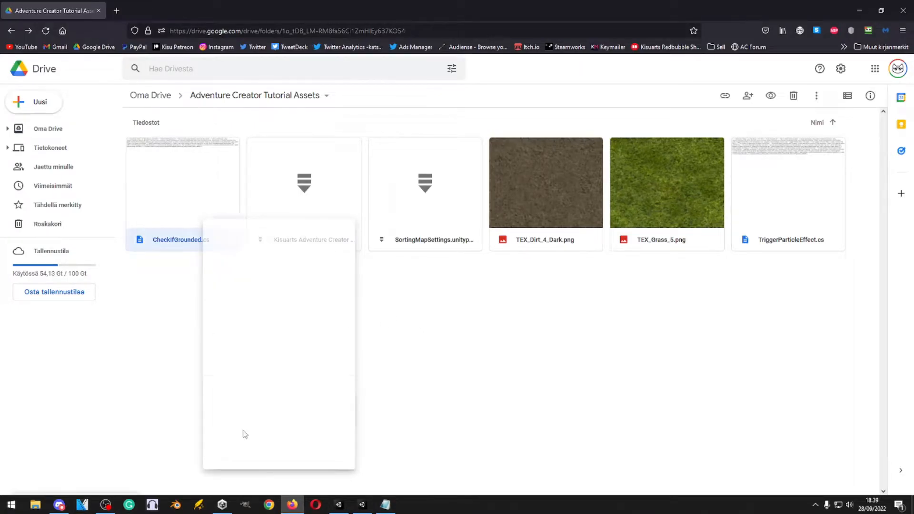
{"action": "left_click", "coordinate": [791, 244]}
{"action": "right_click", "coordinate": [793, 244]}
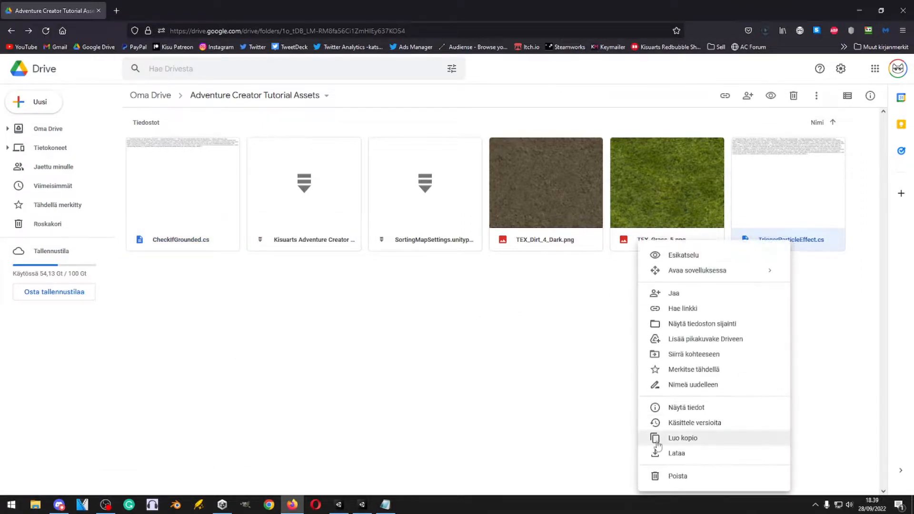
{"action": "left_click", "coordinate": [676, 451]}
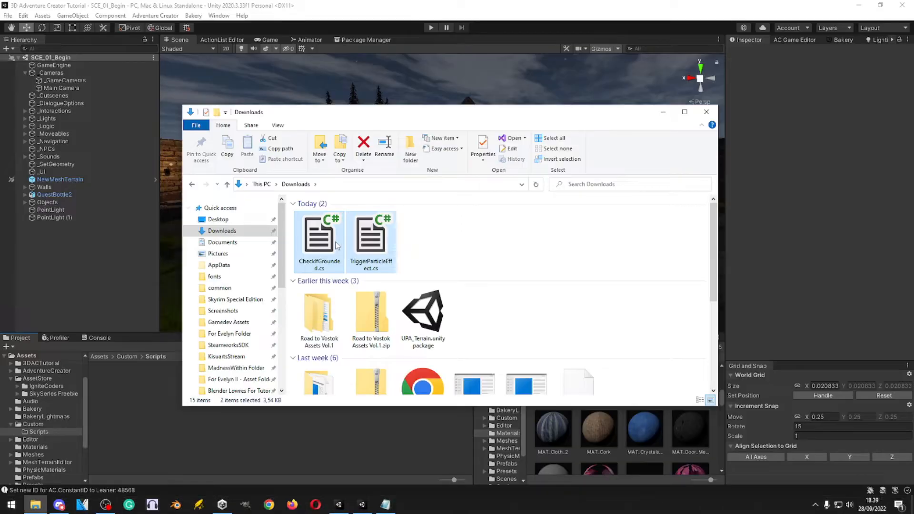
- Import both downloaded scripts from Downloads into the Custom/Scripts folder and show the AC Game Editor
{"action": "left_click_drag", "start_coordinate": [339, 247], "coordinate": [136, 416]}
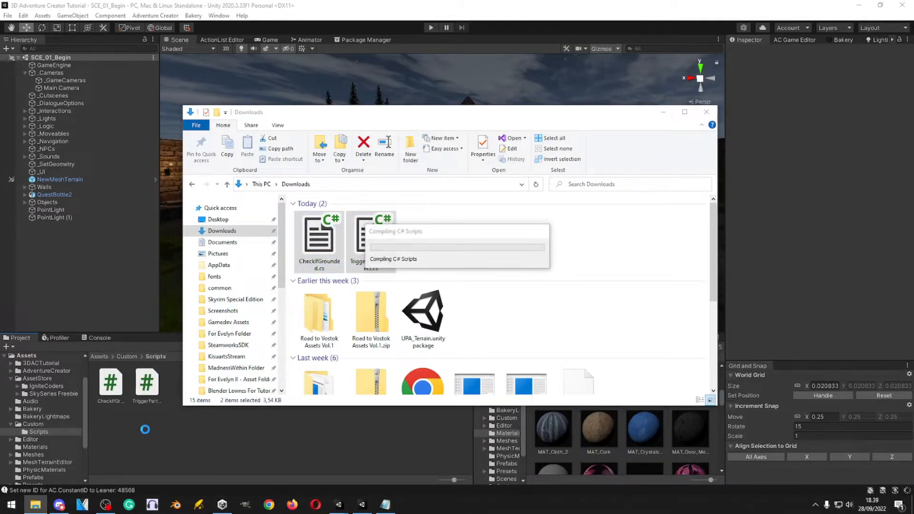
{"action": "left_click", "coordinate": [796, 41]}
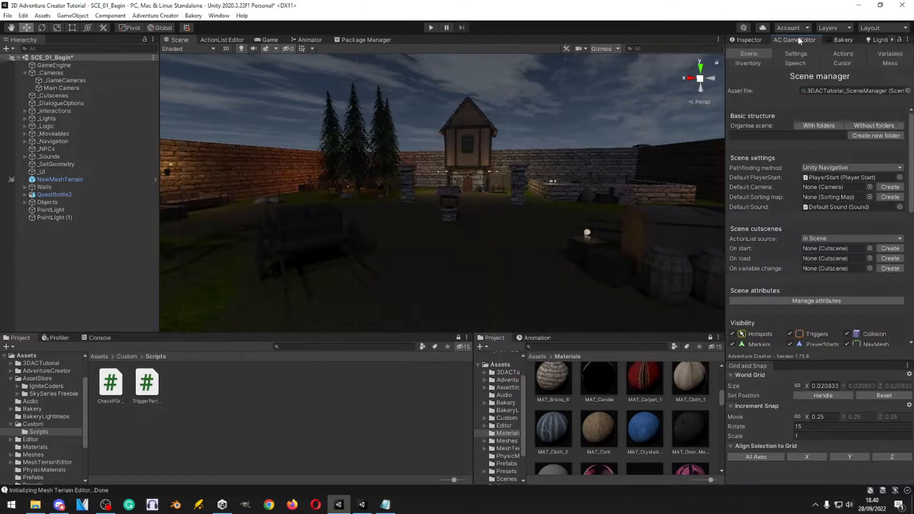
- Set Custom/Scripts as the first custom Action scripts folder in the Actions manager, then return to the Assets root and save the scene
{"action": "left_click", "coordinate": [843, 53]}
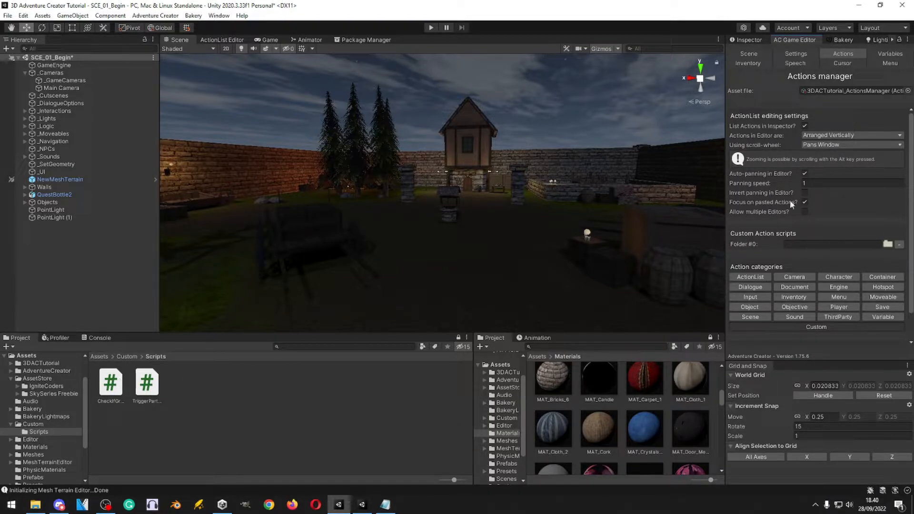
{"action": "left_click", "coordinate": [888, 245]}
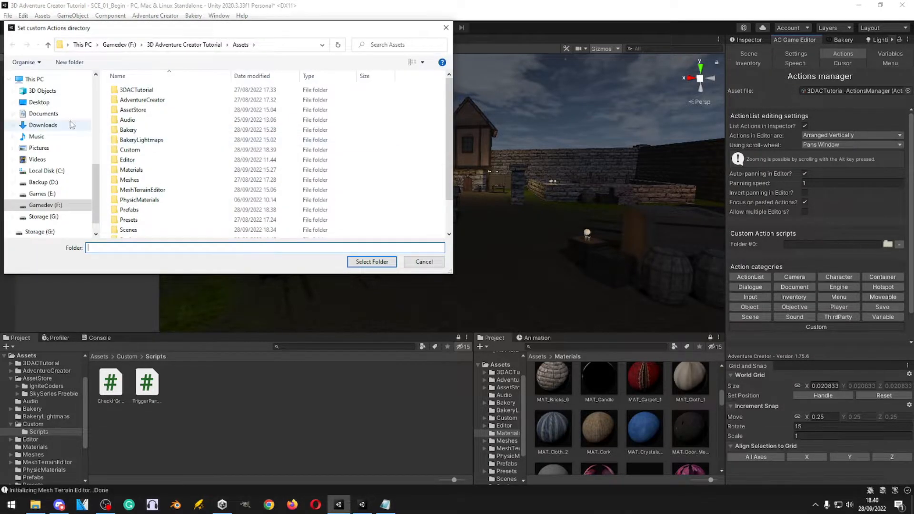
{"action": "left_click_drag", "start_coordinate": [140, 39], "coordinate": [312, 92]}
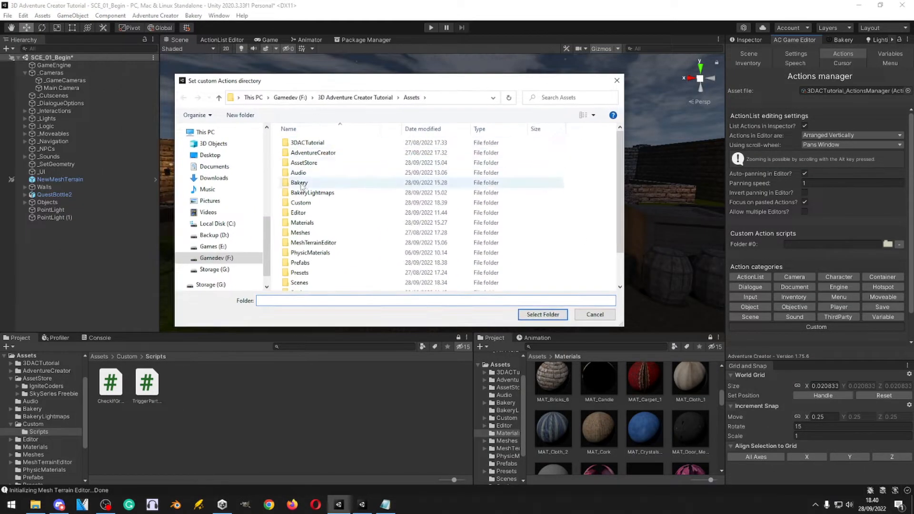
{"action": "double_click", "coordinate": [301, 203]}
{"action": "double_click", "coordinate": [296, 142]}
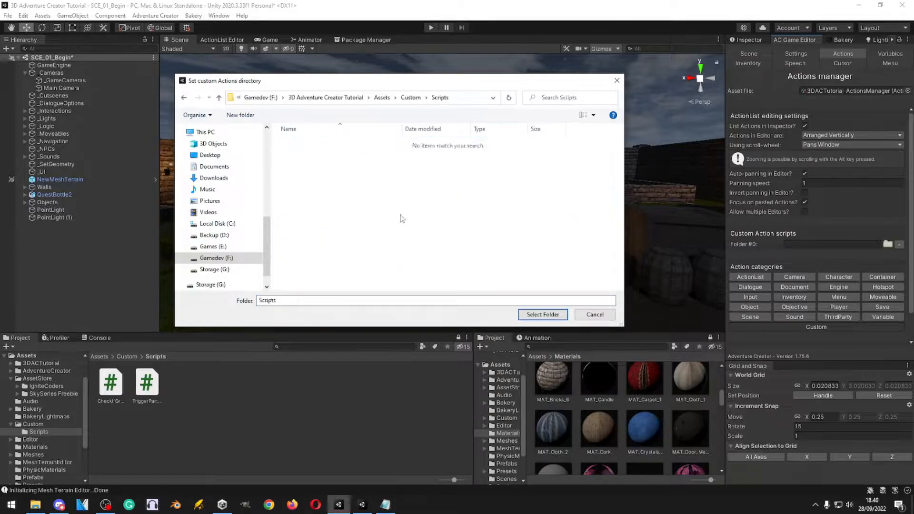
{"action": "left_click", "coordinate": [543, 314]}
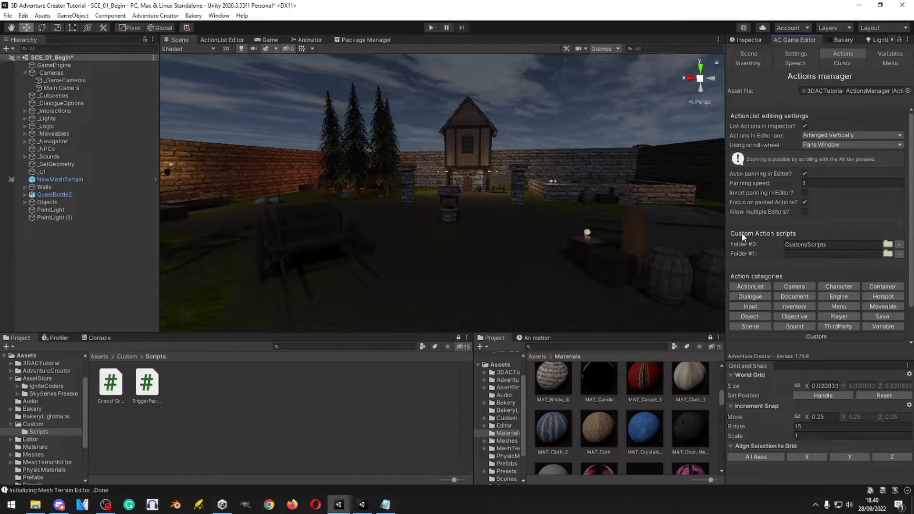
{"action": "left_click", "coordinate": [100, 357]}
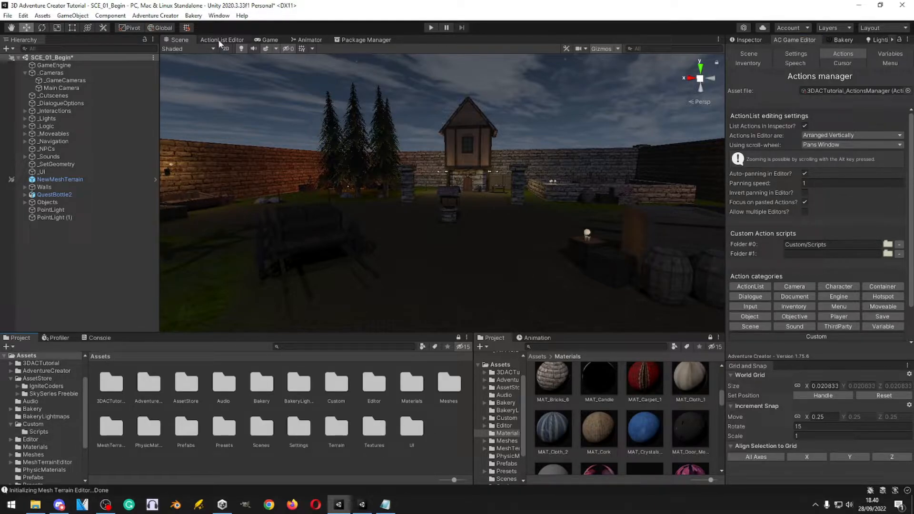
{"action": "key", "text": "ctrl+s"}
- Open the Input Manager in the Project Settings and set the size of the axes list to 36
{"action": "left_click", "coordinate": [8, 16]}
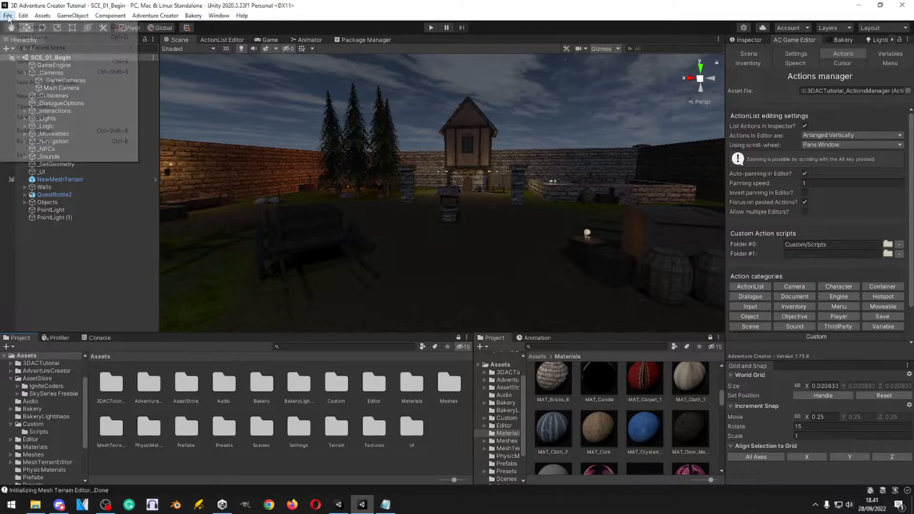
{"action": "left_click", "coordinate": [49, 131]}
{"action": "left_click", "coordinate": [157, 322]}
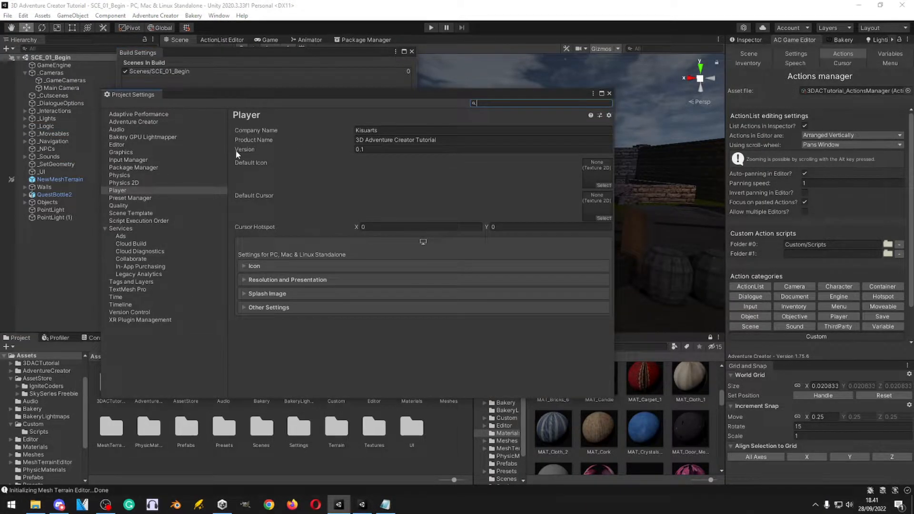
{"action": "left_click", "coordinate": [128, 160]}
{"action": "left_click", "coordinate": [360, 158]}
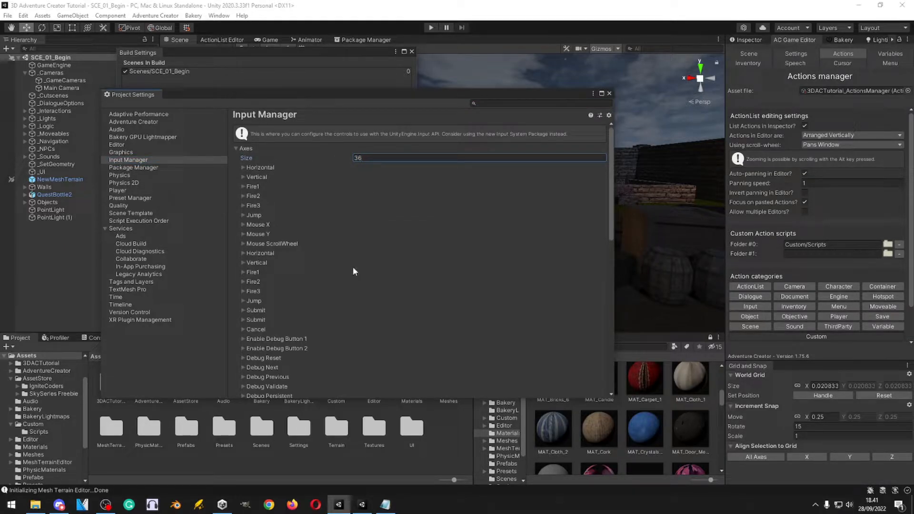
- Rename the last two duplicate Run axes in the Input Manager as LeanRight and LeanLeft
{"action": "scroll", "coordinate": [334, 274], "scroll_direction": "down", "scroll_amount": 15}
{"action": "scroll", "coordinate": [243, 333], "scroll_direction": "up", "scroll_amount": 5}
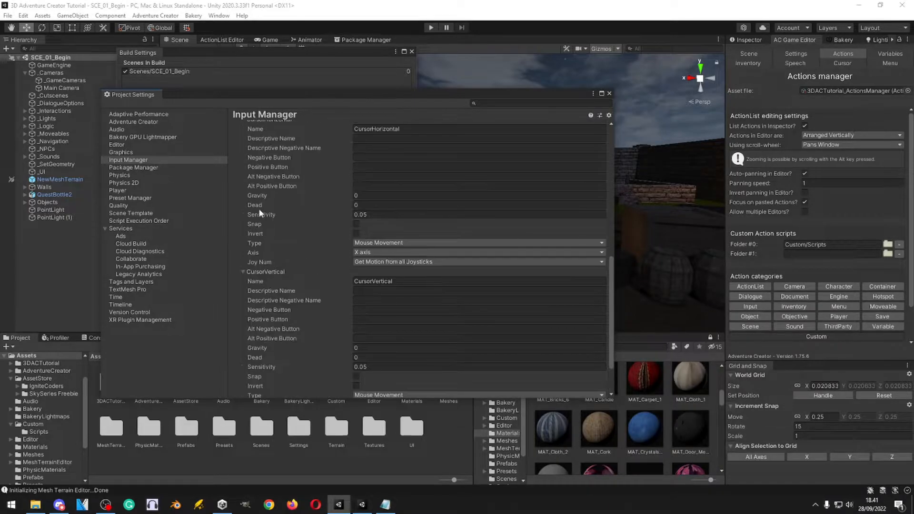
{"action": "left_click", "coordinate": [241, 204]}
{"action": "left_click", "coordinate": [241, 205]}
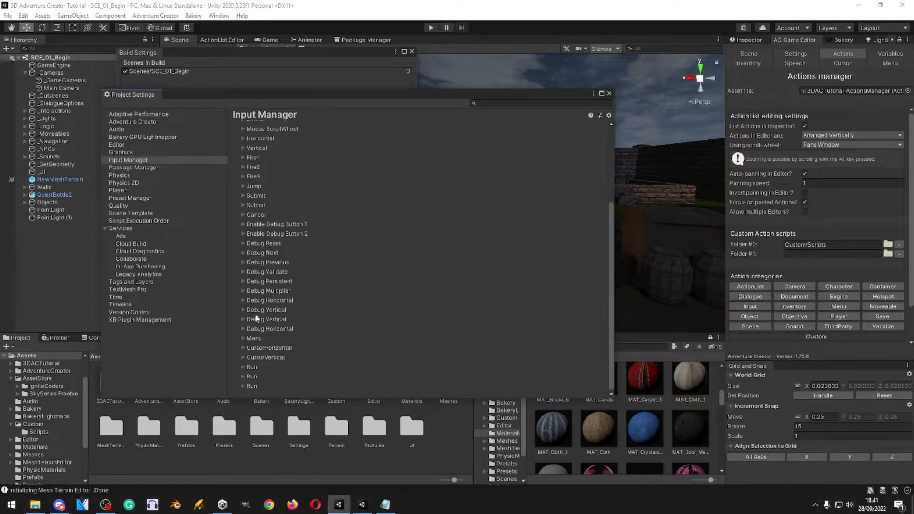
{"action": "left_click", "coordinate": [243, 377]}
{"action": "scroll", "coordinate": [241, 384], "scroll_direction": "down", "scroll_amount": 5}
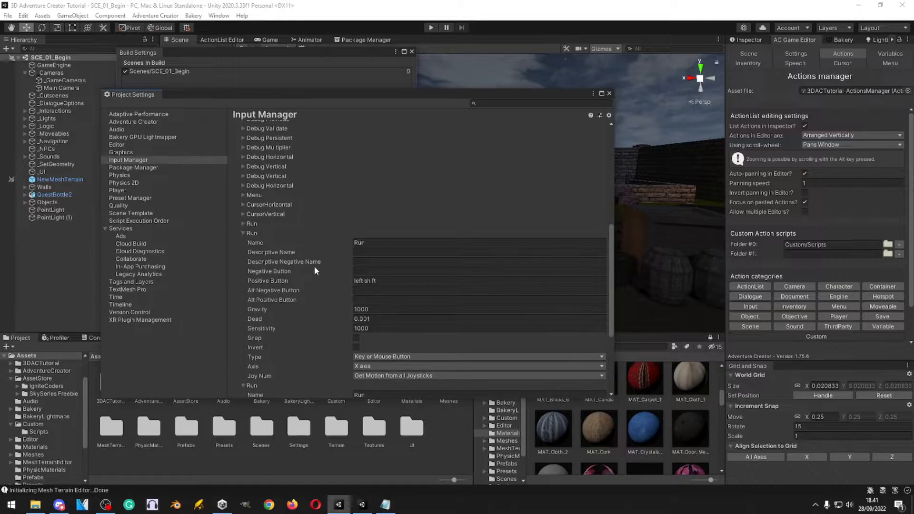
{"action": "scroll", "coordinate": [312, 267], "scroll_direction": "down", "scroll_amount": 3}
{"action": "left_click", "coordinate": [389, 157]}
{"action": "type", "text": "LeanRight"}
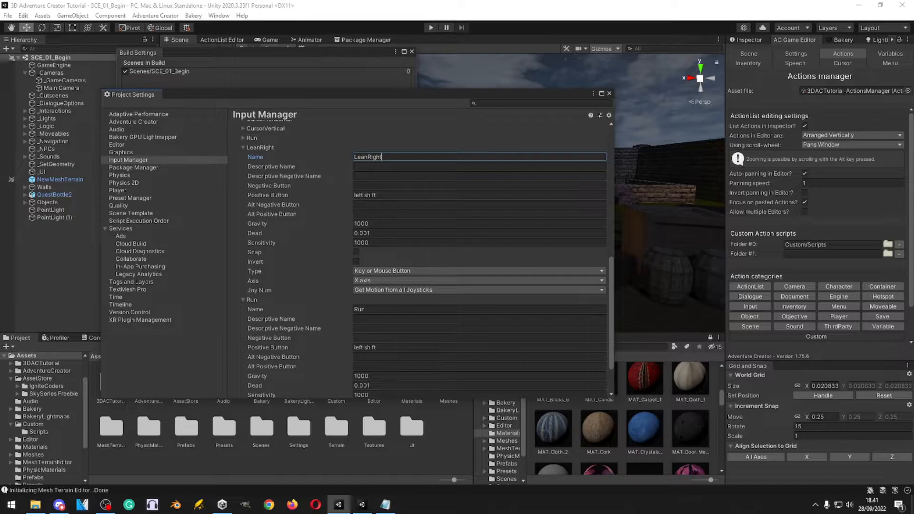
{"action": "left_click", "coordinate": [377, 309]}
{"action": "type", "text": "LeanLeft"}
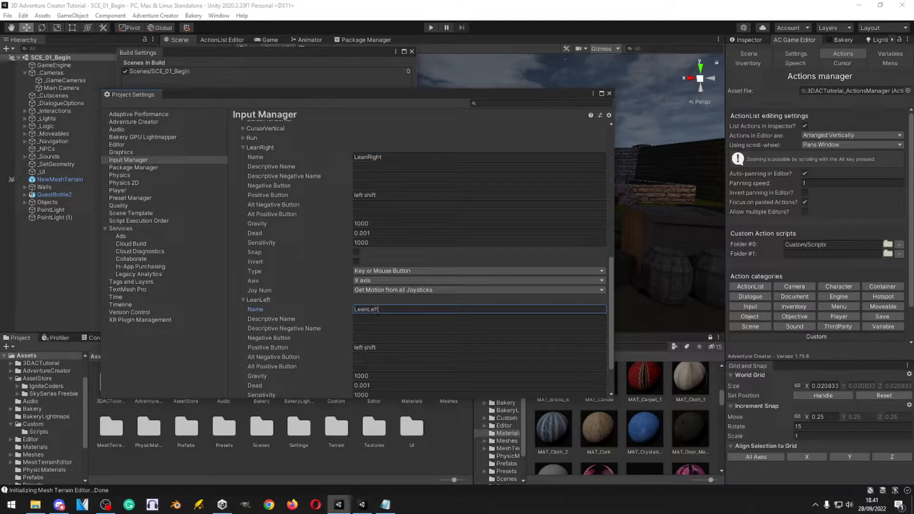
- Set the positive button to e for LeanRight and q for LeanLeft
{"action": "left_click", "coordinate": [395, 195]}
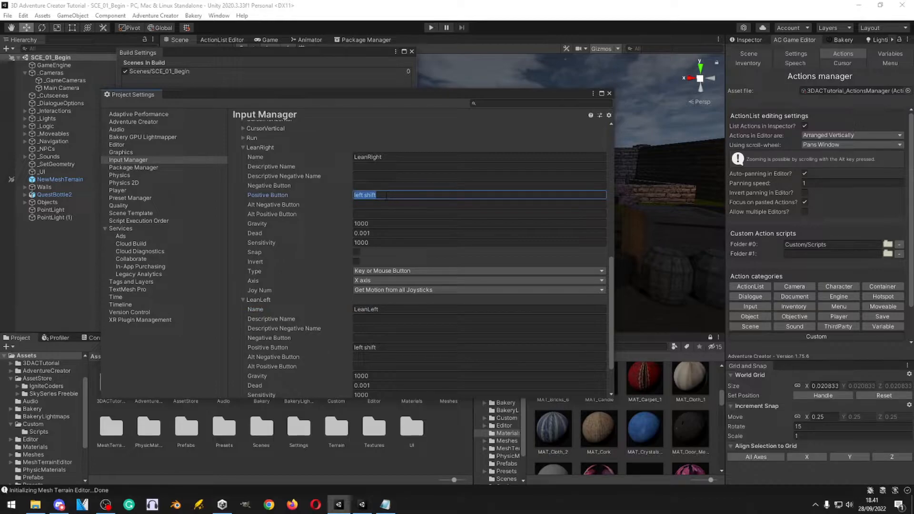
{"action": "type", "text": "e"}
{"action": "left_click", "coordinate": [385, 347]}
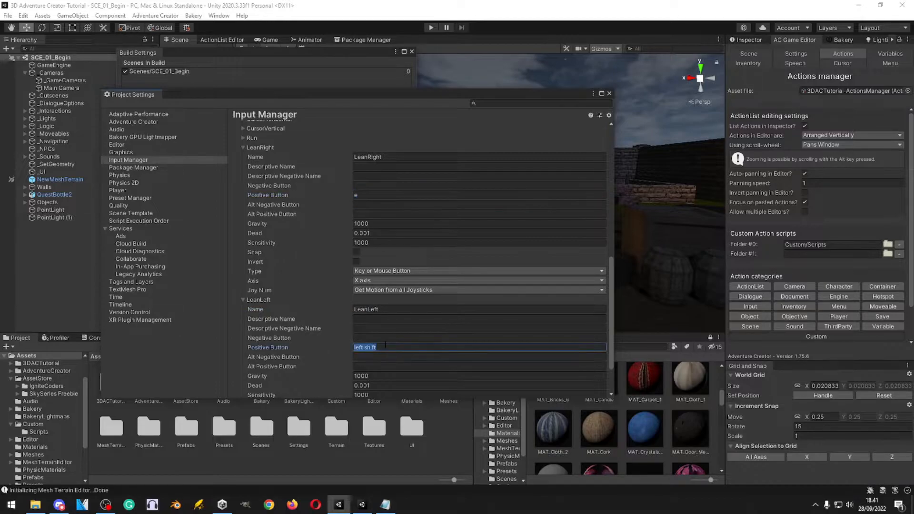
{"action": "type", "text": "q"}
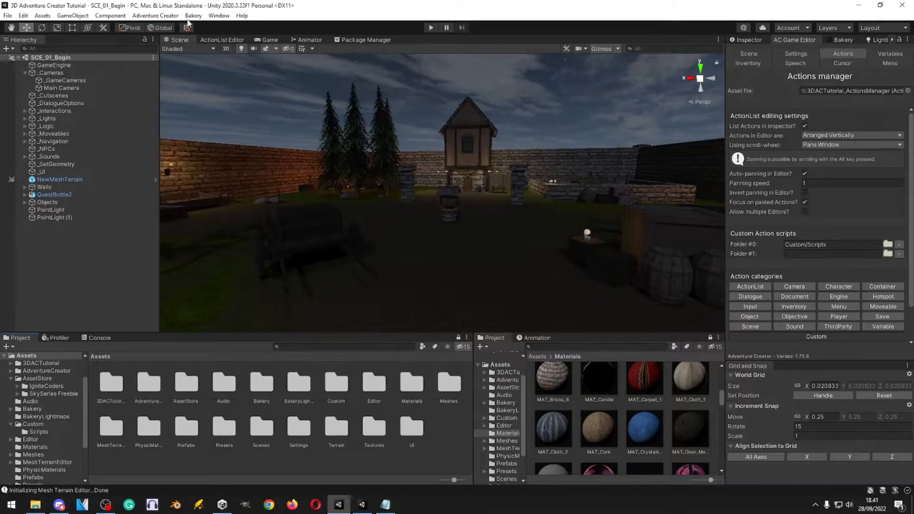
- Open Adventure Creator's Active Inputs editor, create a new active input and select it for editing
{"action": "left_click", "coordinate": [155, 15]}
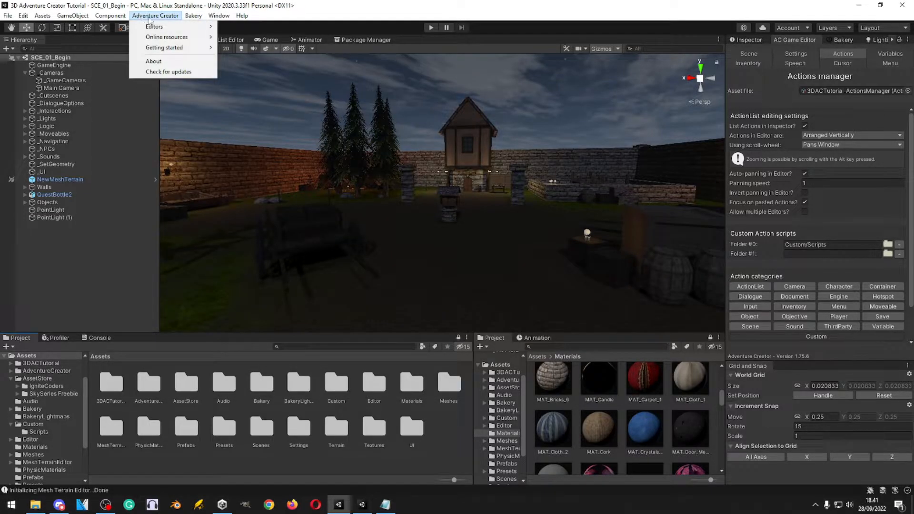
{"action": "mouse_move", "coordinate": [161, 31]}
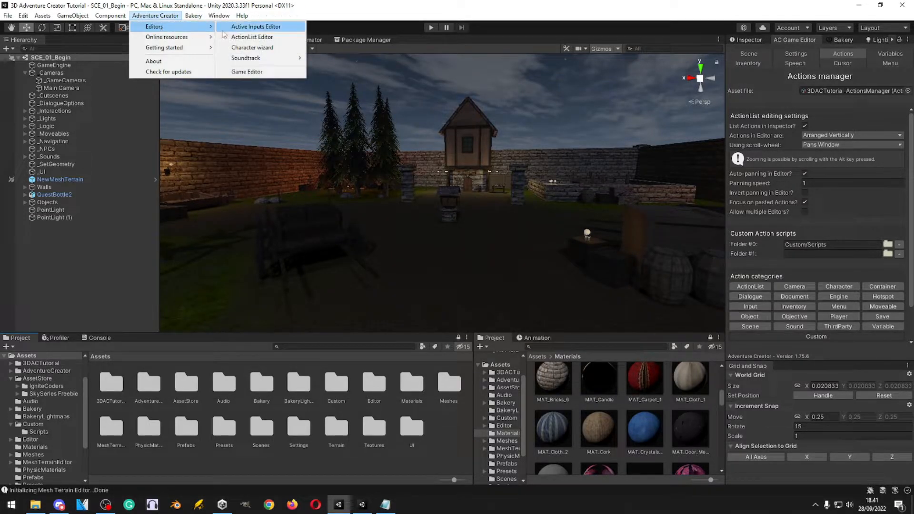
{"action": "left_click", "coordinate": [261, 27]}
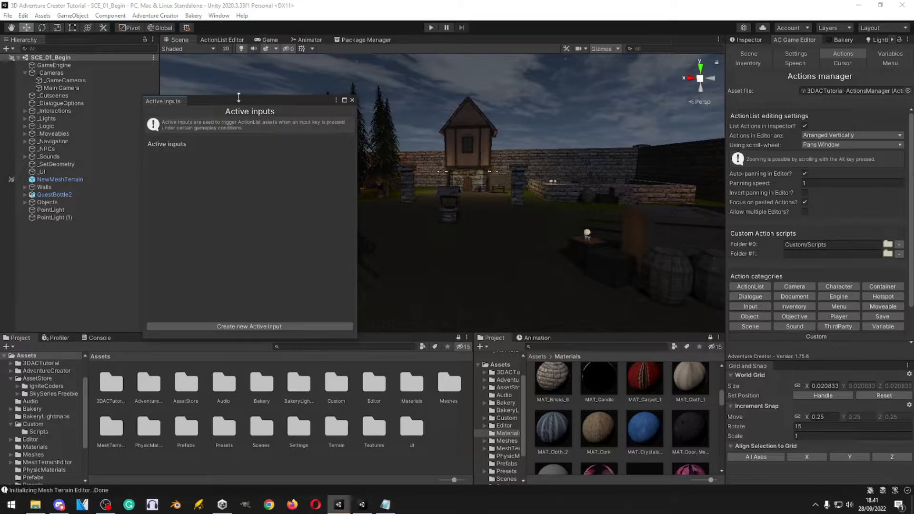
{"action": "left_click_drag", "start_coordinate": [239, 100], "coordinate": [253, 78]}
{"action": "left_click", "coordinate": [270, 307]}
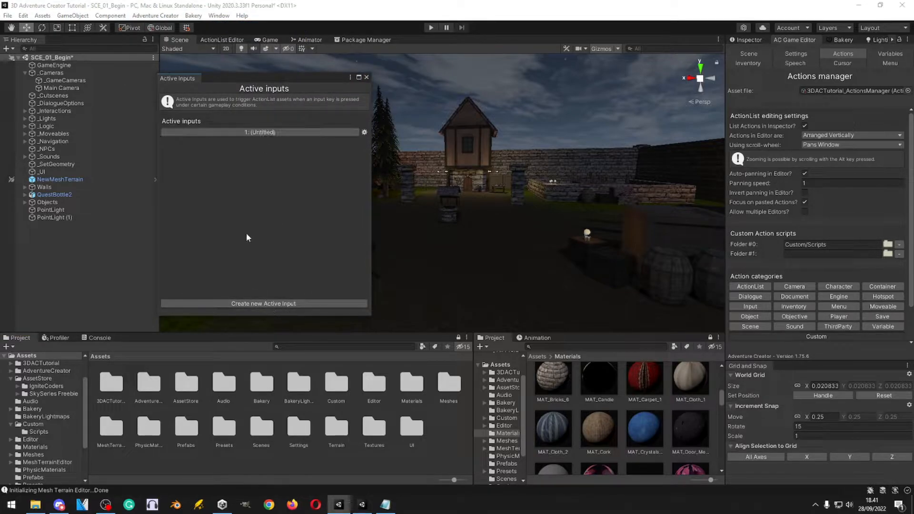
{"action": "left_click", "coordinate": [271, 131]}
- Enter LeanRight as both the label and the input button of the new active input
{"action": "left_click", "coordinate": [271, 251]}
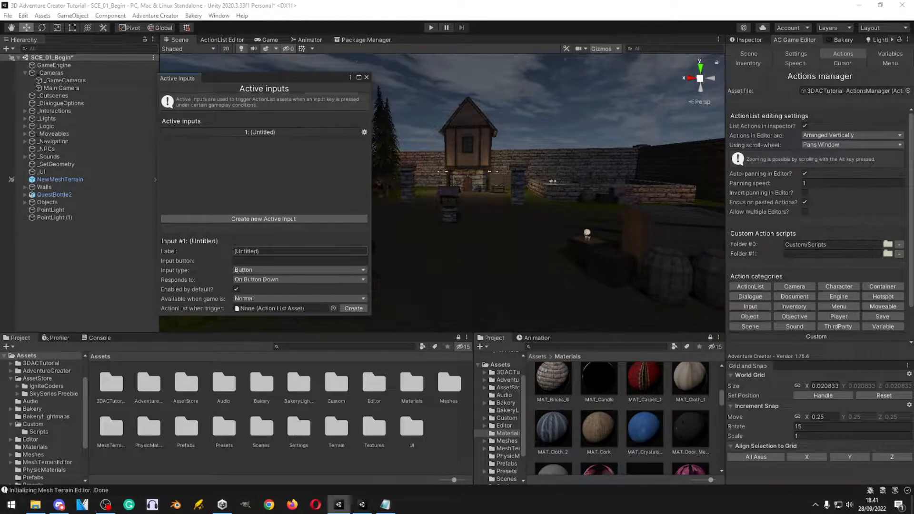
{"action": "type", "text": "LeanRight"}
{"action": "left_click_drag", "start_coordinate": [265, 252], "coordinate": [219, 252]}
{"action": "key", "text": "ctrl+c"}
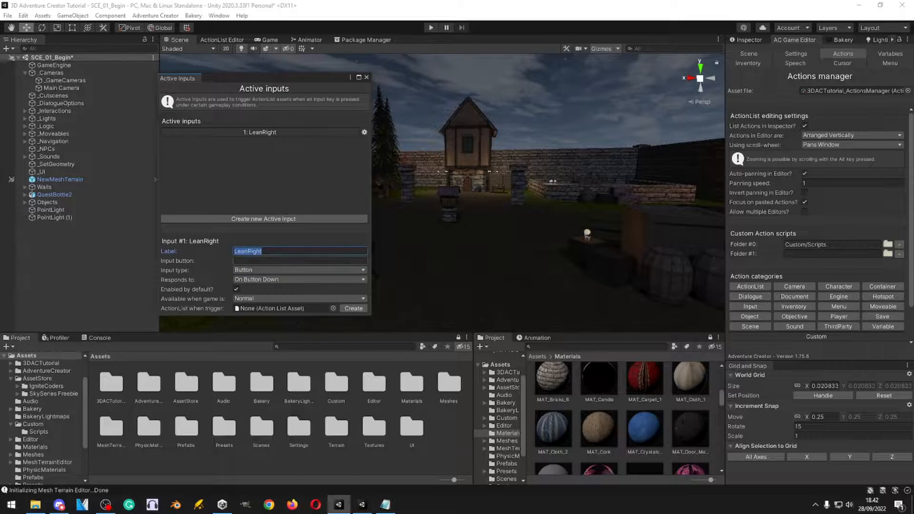
{"action": "left_click", "coordinate": [284, 261]}
{"action": "key", "text": "ctrl+v"}
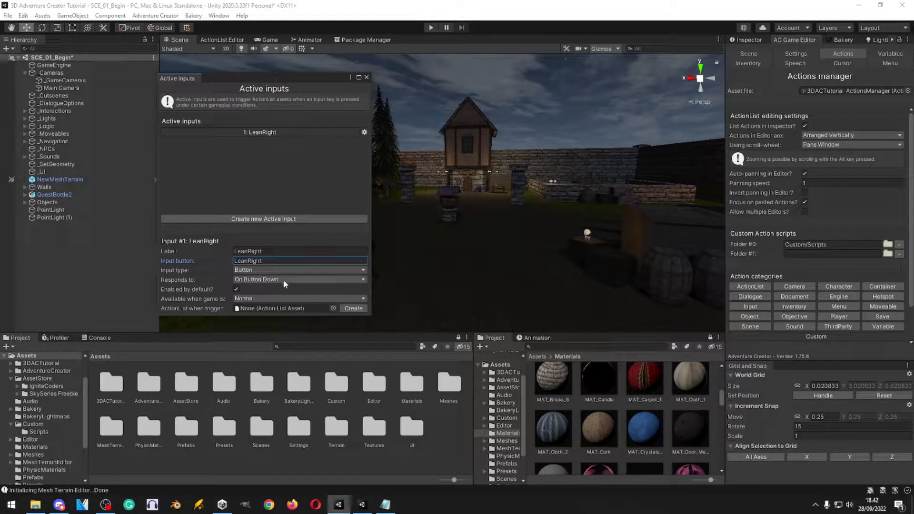
{"action": "left_click", "coordinate": [284, 263]}
{"action": "left_click", "coordinate": [188, 270]}
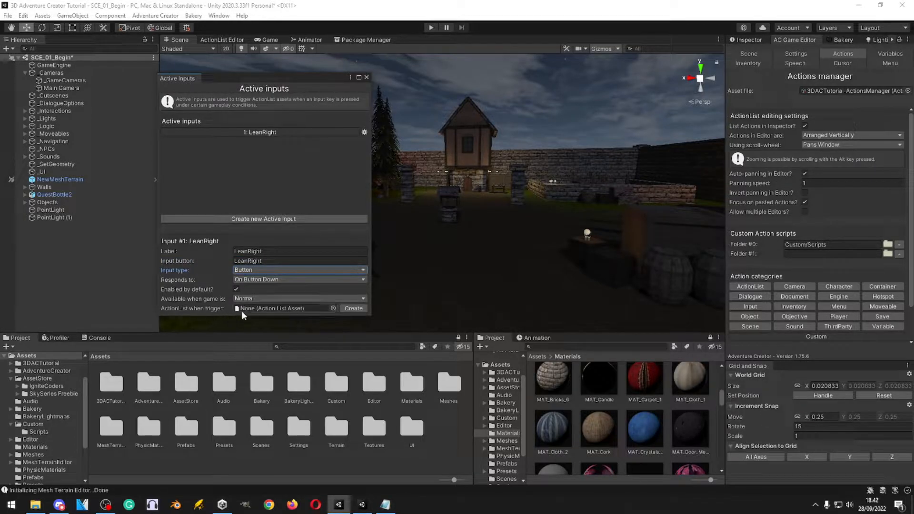
- Create an ActionList asset for the LeanRight active input, open it in the ActionList Editor and close the Active Inputs window
{"action": "left_click", "coordinate": [354, 308]}
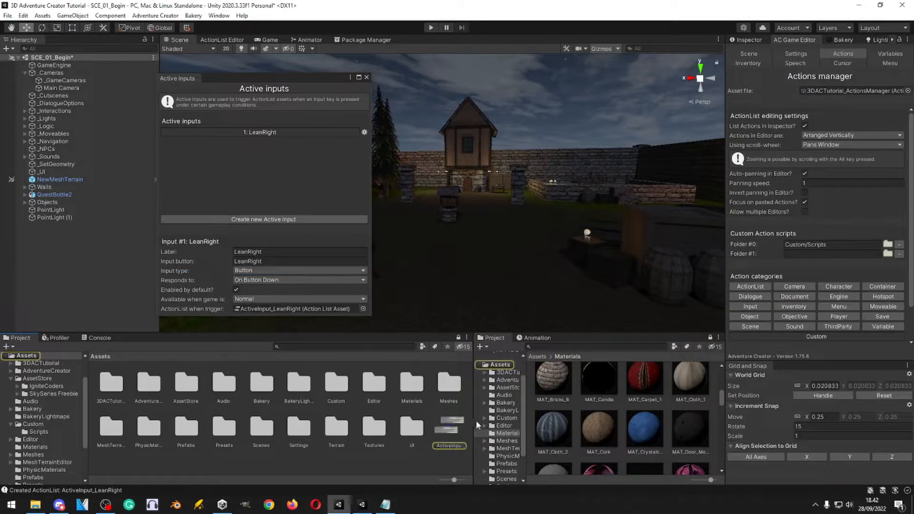
{"action": "left_click", "coordinate": [455, 431]}
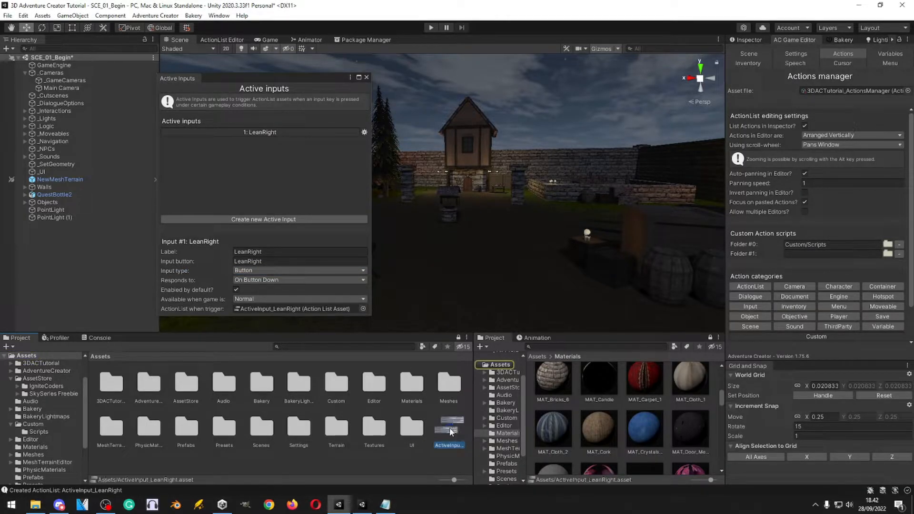
{"action": "double_click", "coordinate": [450, 428]}
{"action": "left_click", "coordinate": [366, 77]}
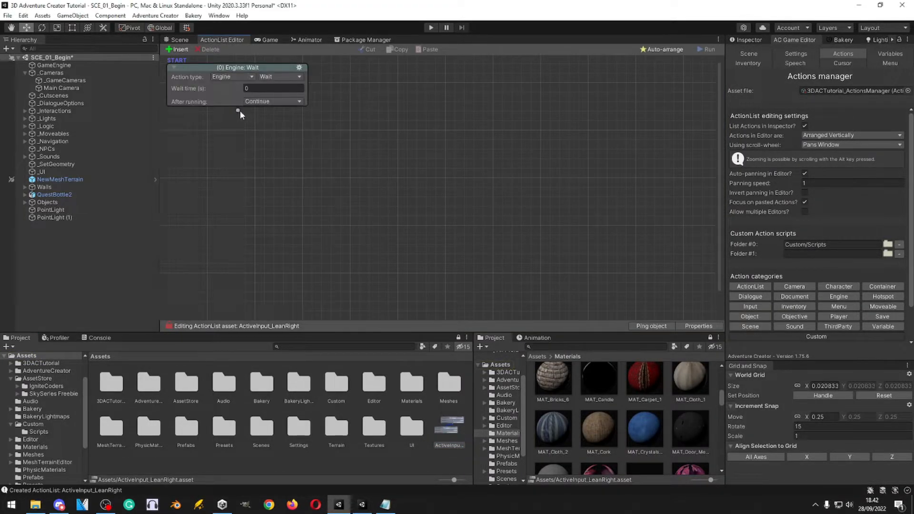
- Change the first action of the LeanRight ActionList to Custom: Grounded Check
{"action": "left_click", "coordinate": [241, 77]}
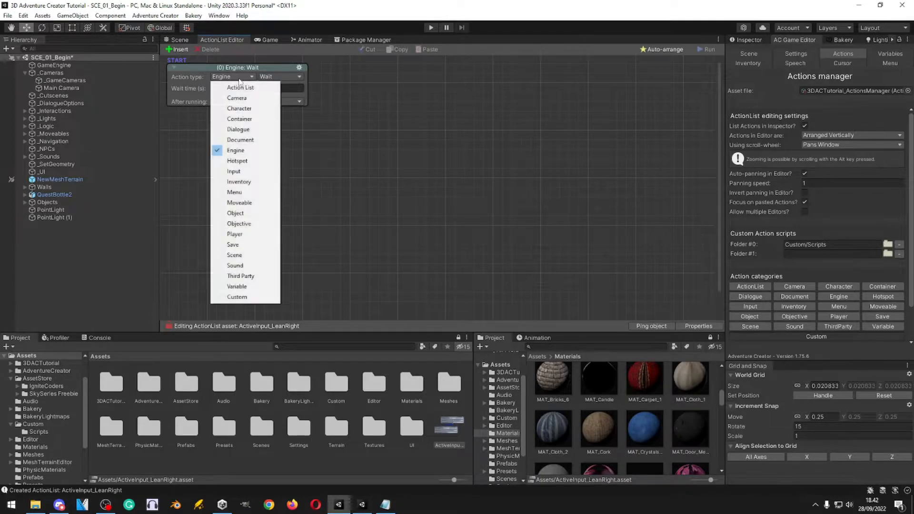
{"action": "left_click", "coordinate": [237, 297]}
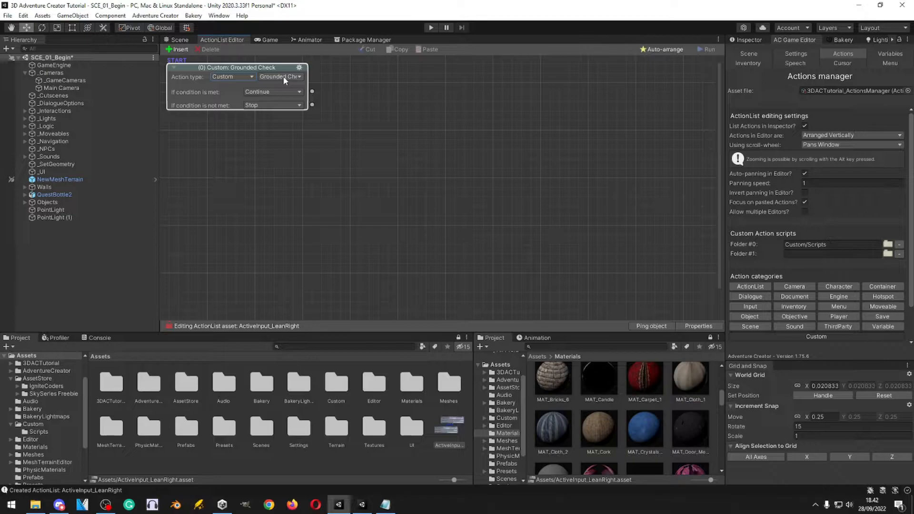
{"action": "left_click", "coordinate": [285, 78]}
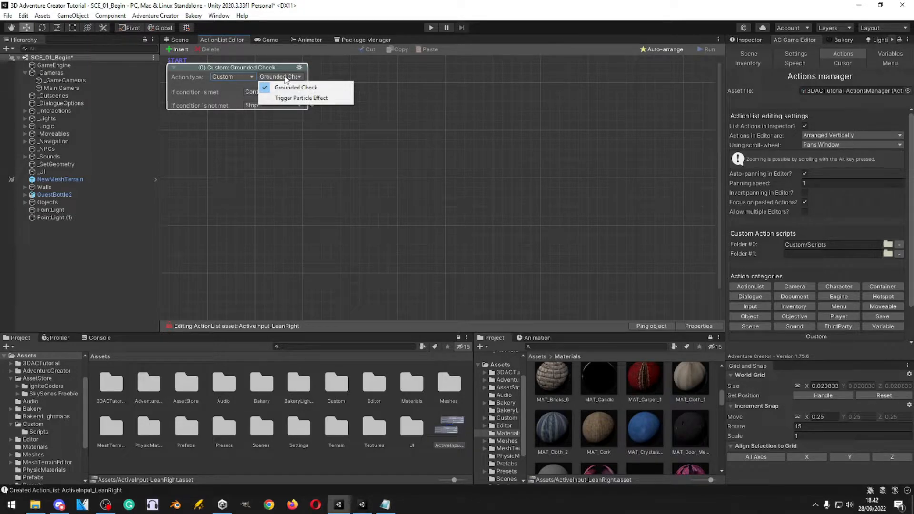
{"action": "left_click", "coordinate": [338, 66]}
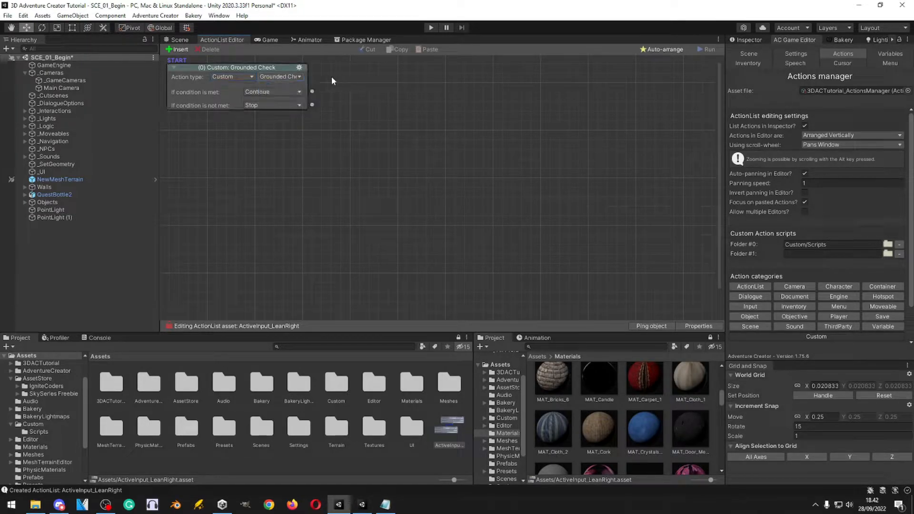
- Add an Object: Transform action linked from the Grounded Check's condition-met output
{"action": "left_click_drag", "start_coordinate": [312, 92], "coordinate": [379, 135]}
{"action": "left_click", "coordinate": [372, 150]}
{"action": "left_click", "coordinate": [385, 285]}
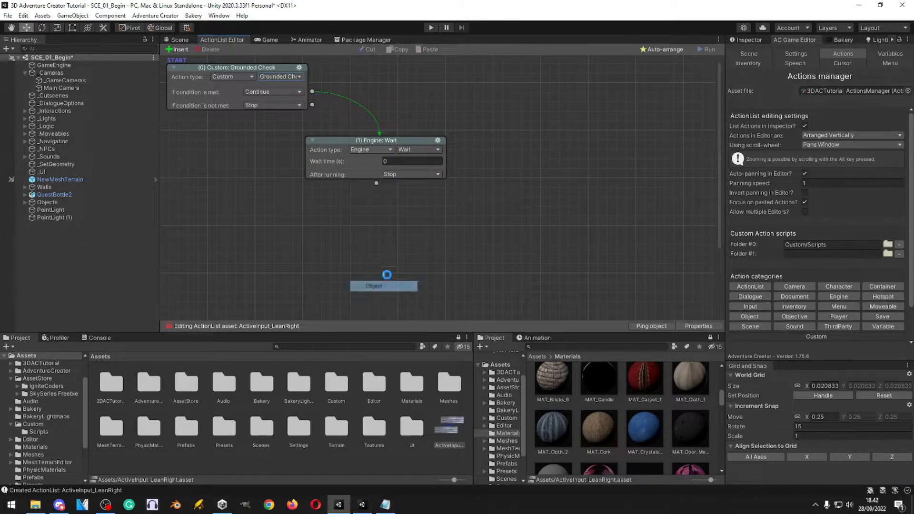
{"action": "left_click", "coordinate": [419, 150]}
{"action": "left_click", "coordinate": [437, 318]}
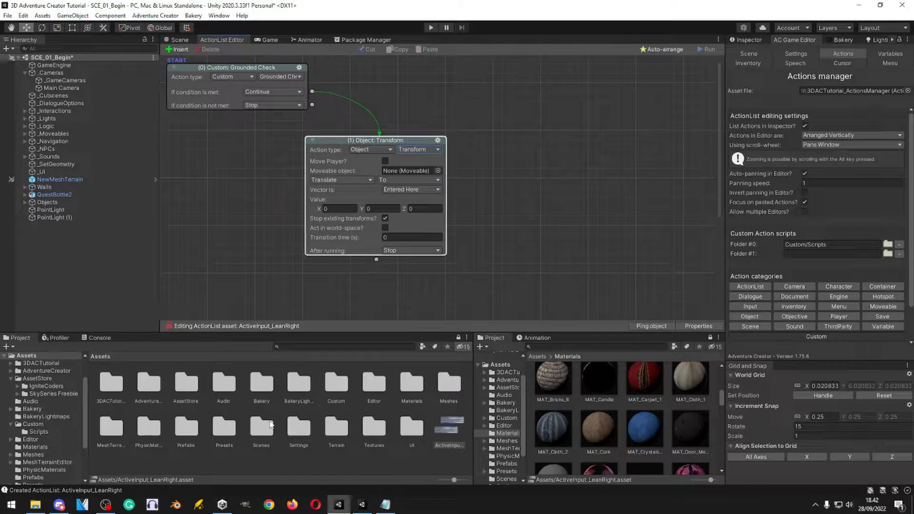
- Open the Player prefab and assign its Leaner as the moveable object of the Object: Transform action
{"action": "double_click", "coordinate": [186, 431]}
{"action": "double_click", "coordinate": [222, 385]}
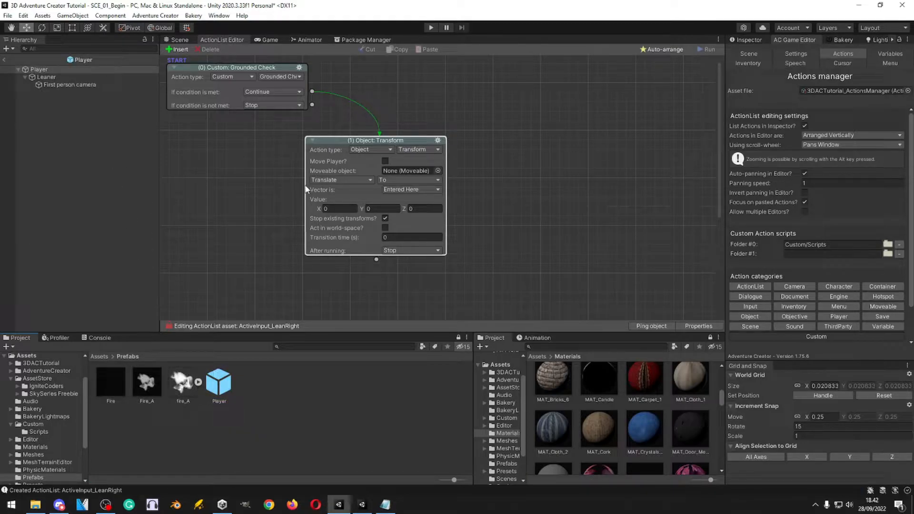
{"action": "left_click_drag", "start_coordinate": [58, 76], "coordinate": [414, 172]}
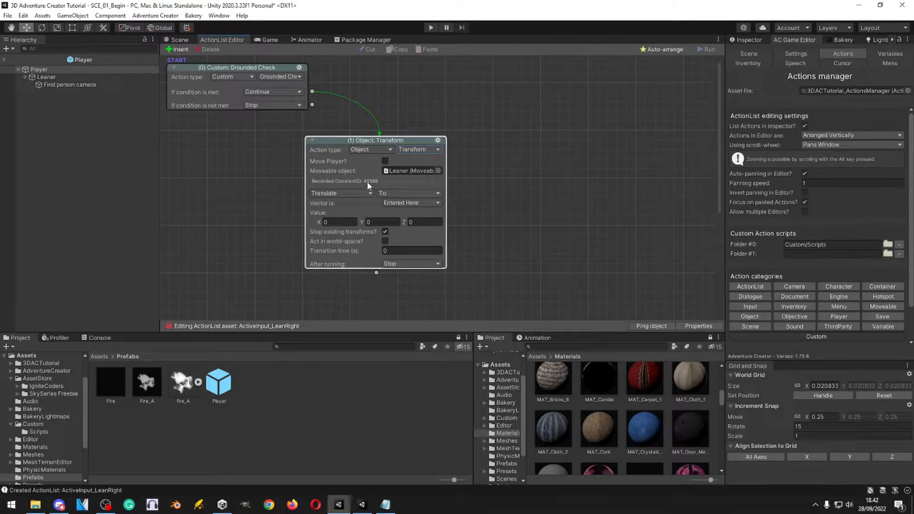
- Set the Transform action's translation to X 0.6 and Y -0.4 with a transition time of 0.3 seconds
{"action": "left_click", "coordinate": [340, 222]}
{"action": "left_click", "coordinate": [341, 224]}
{"action": "left_click", "coordinate": [378, 221]}
{"action": "type", "text": "-0.4"}
{"action": "left_click", "coordinate": [406, 252]}
{"action": "type", "text": "0.3"}
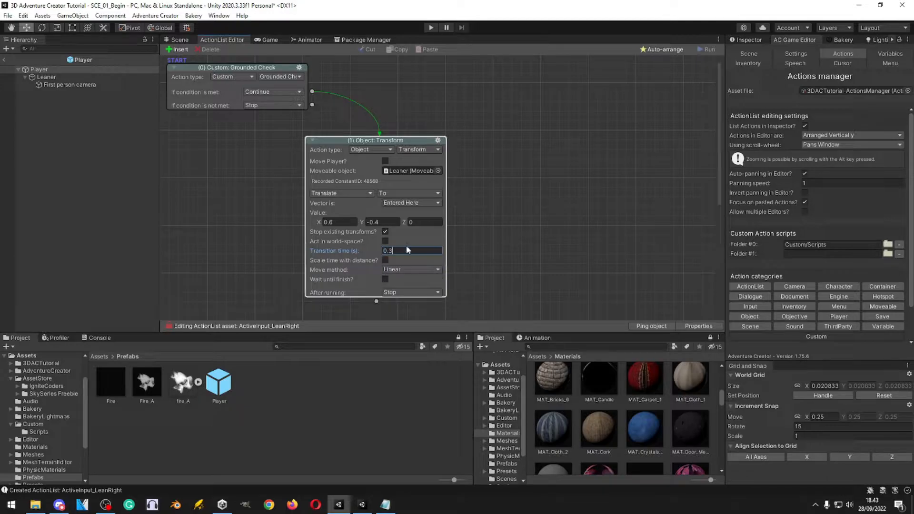
- Turn off stopping existing transforms, enable Wait until finish and set the move method to Smooth
{"action": "left_click", "coordinate": [386, 232]}
{"action": "left_click", "coordinate": [385, 280]}
{"action": "left_click", "coordinate": [410, 271]}
{"action": "left_click", "coordinate": [409, 290]}
- Set the LeanRight ActionList asset to Run In Background
{"action": "left_click", "coordinate": [754, 41]}
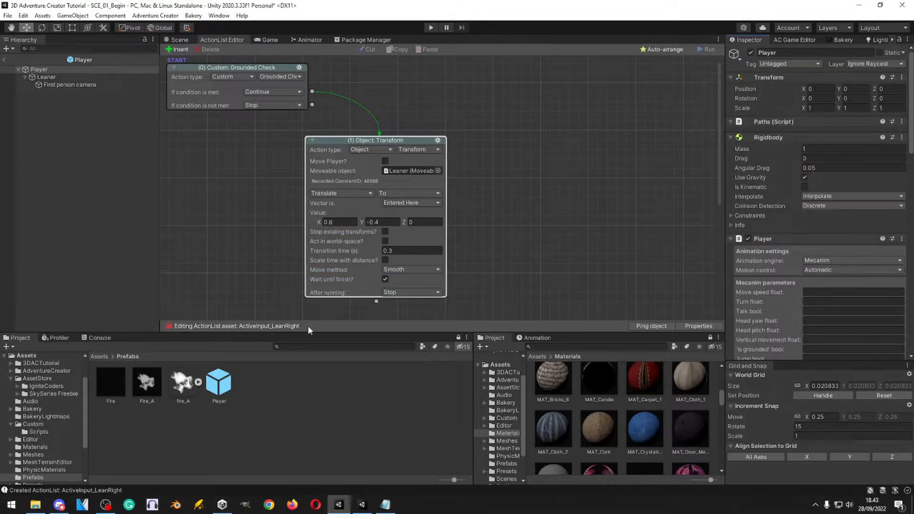
{"action": "left_click", "coordinate": [99, 357]}
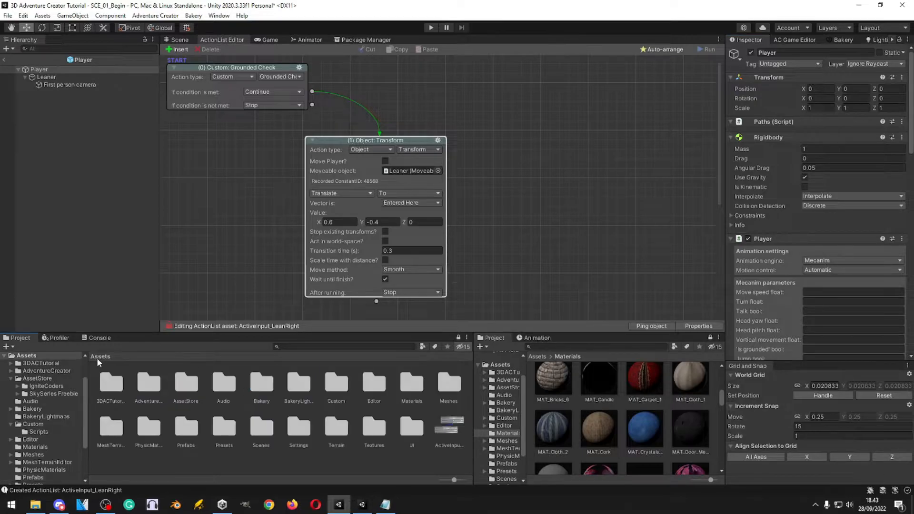
{"action": "left_click", "coordinate": [453, 428]}
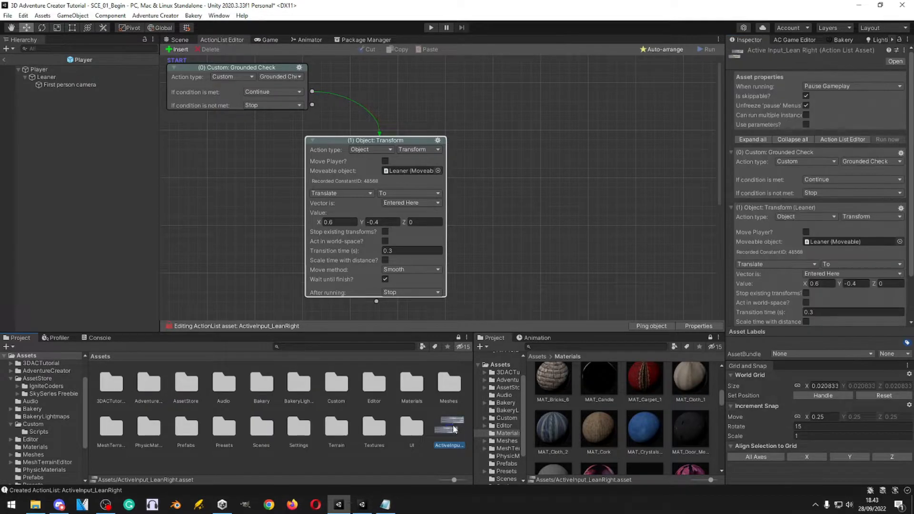
{"action": "left_click", "coordinate": [836, 86]}
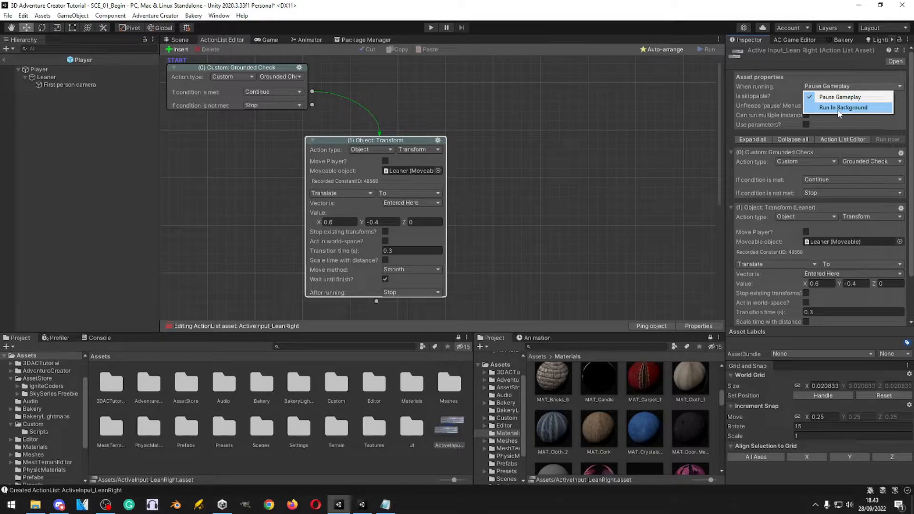
{"action": "left_click", "coordinate": [442, 430]}
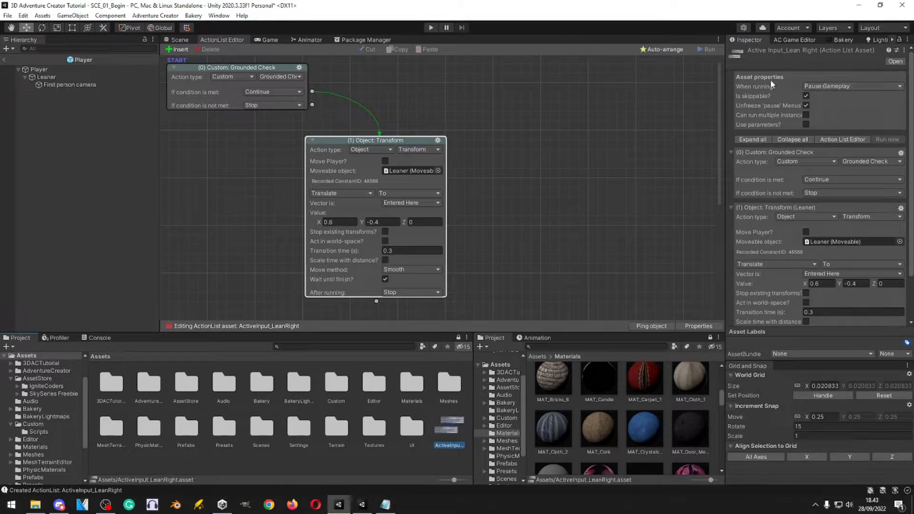
{"action": "left_click", "coordinate": [824, 86]}
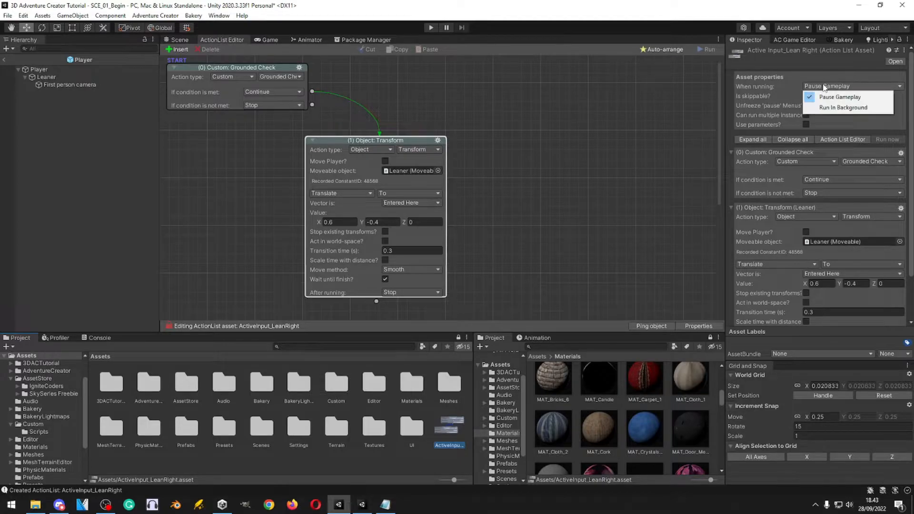
{"action": "left_click", "coordinate": [842, 108]}
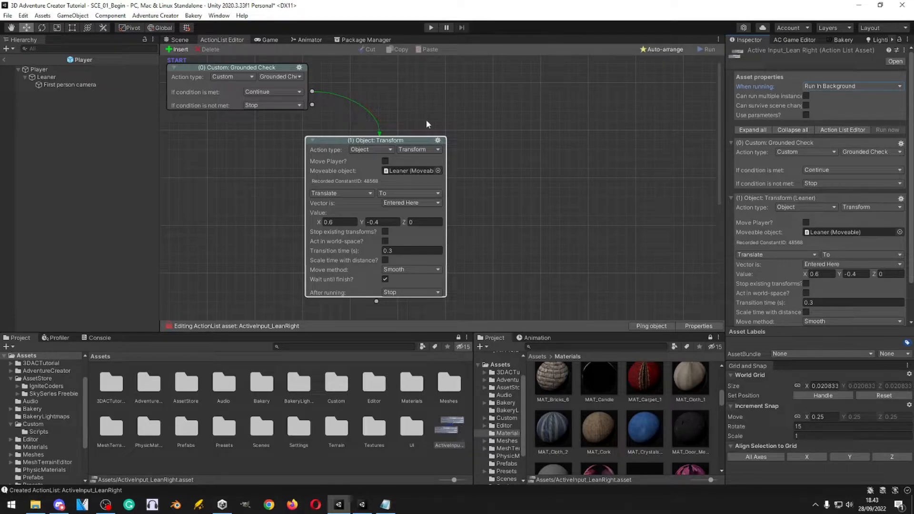
- Open the Active Inputs editor and add a new active input after LeanRight
{"action": "left_click", "coordinate": [156, 16]}
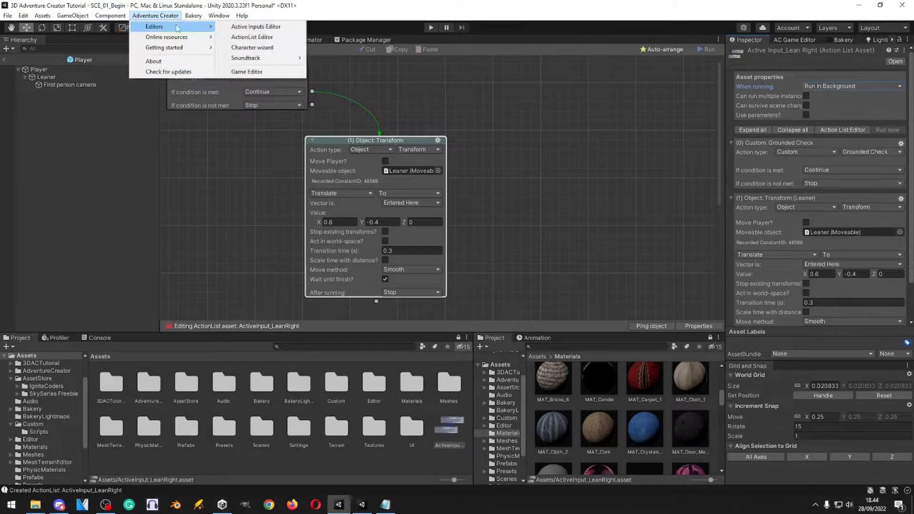
{"action": "left_click", "coordinate": [257, 37]}
{"action": "left_click", "coordinate": [332, 156]}
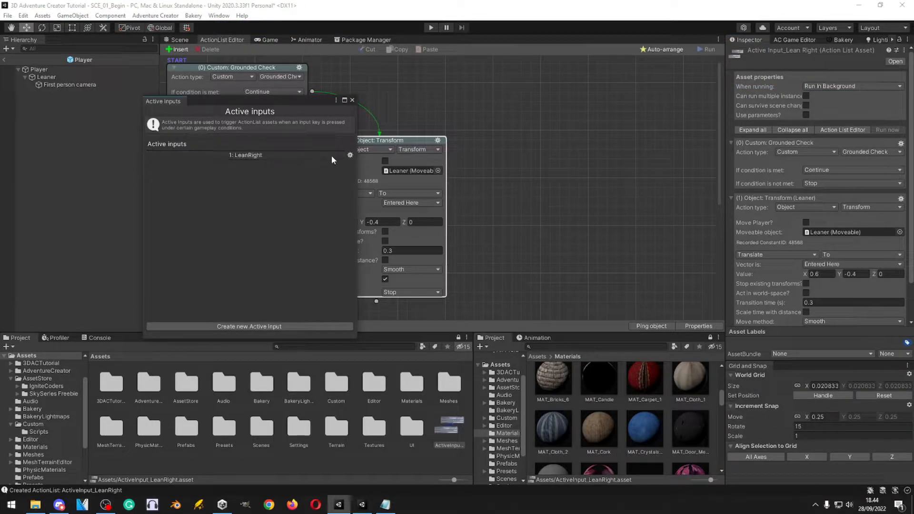
{"action": "left_click", "coordinate": [350, 154]}
{"action": "left_click", "coordinate": [381, 162]}
{"action": "left_click", "coordinate": [264, 166]}
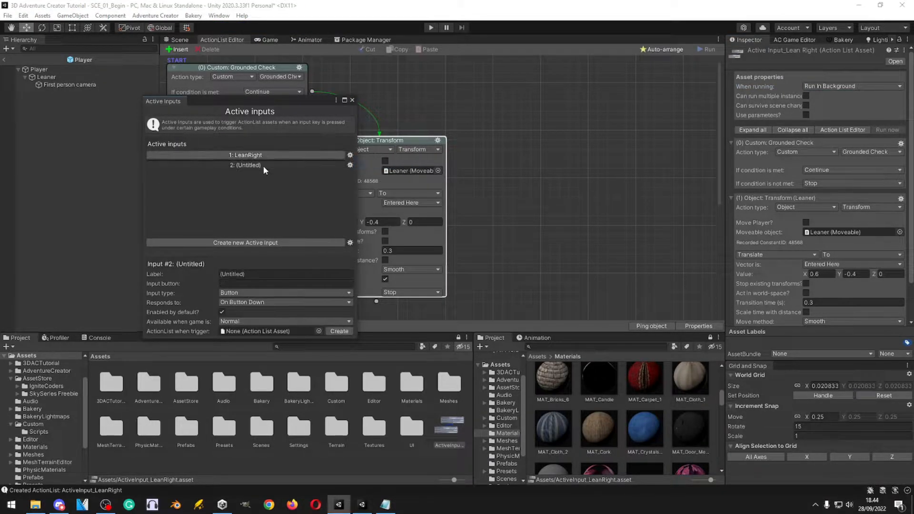
- Enter LeanLeft as both the label and the input button of the second active input
{"action": "left_click", "coordinate": [256, 274]}
{"action": "type", "text": "LeanLeft"}
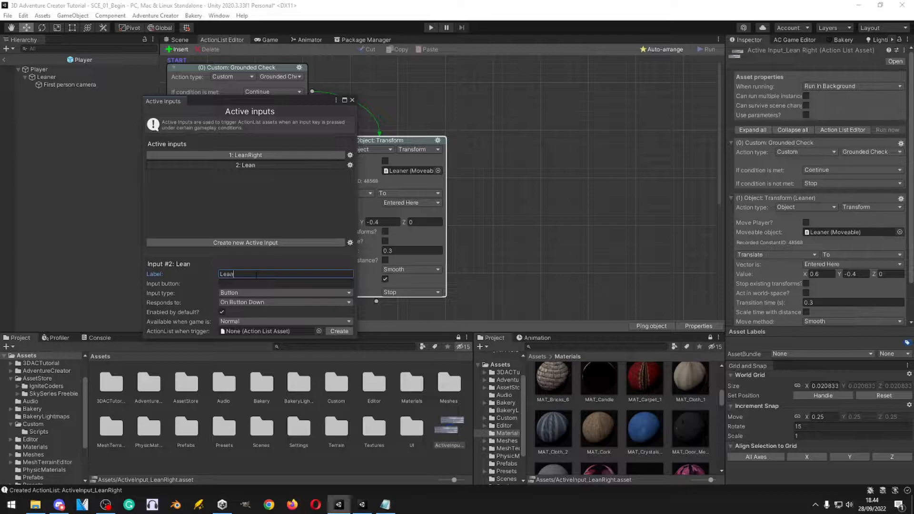
{"action": "key", "text": "Return"}
{"action": "key", "text": "ctrl+c"}
{"action": "key", "text": "Tab"}
{"action": "key", "text": "ctrl+v"}
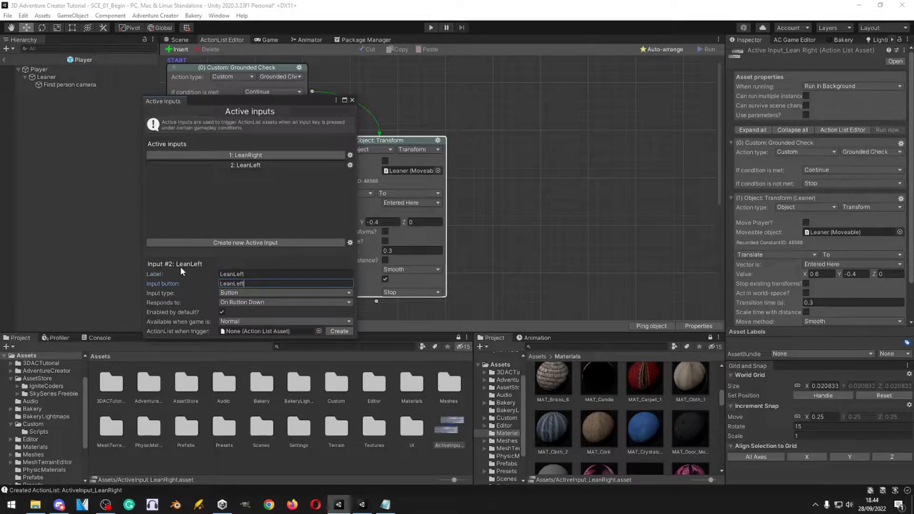
- Create an ActionList asset for the LeanLeft active input and rename it LeanLeft
{"action": "left_click", "coordinate": [333, 332]}
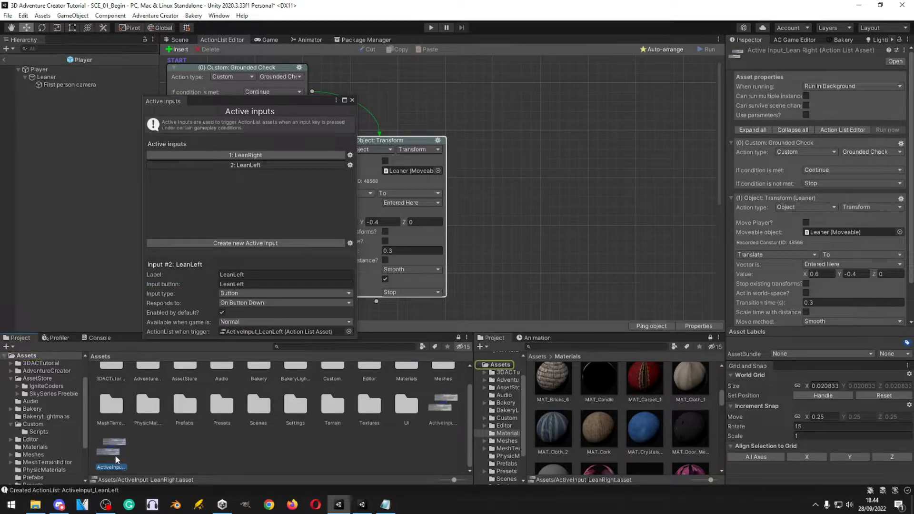
{"action": "left_click", "coordinate": [446, 425]}
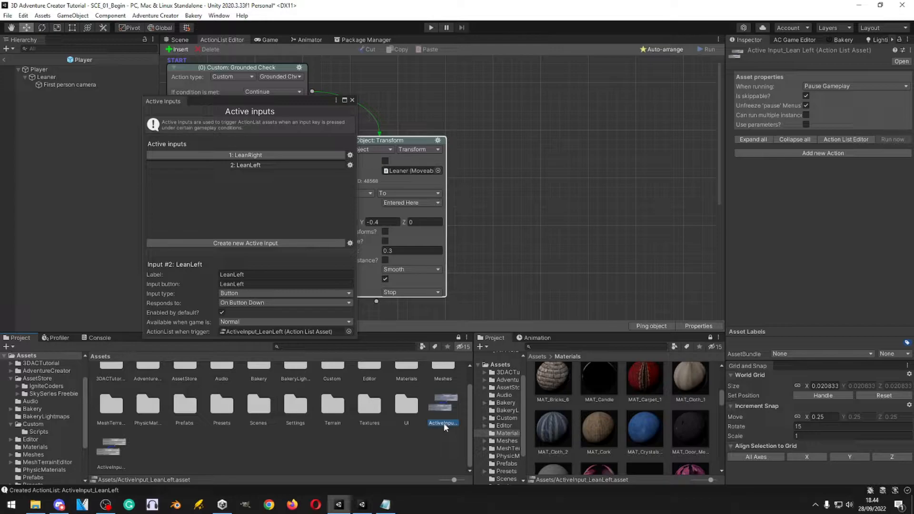
{"action": "left_click", "coordinate": [444, 423]}
{"action": "key", "text": "BackSpace"}
{"action": "key", "text": "Return"}
- Rename the ActiveInput_LeanRight ActionList asset to LeanRight
{"action": "left_click", "coordinate": [442, 423]}
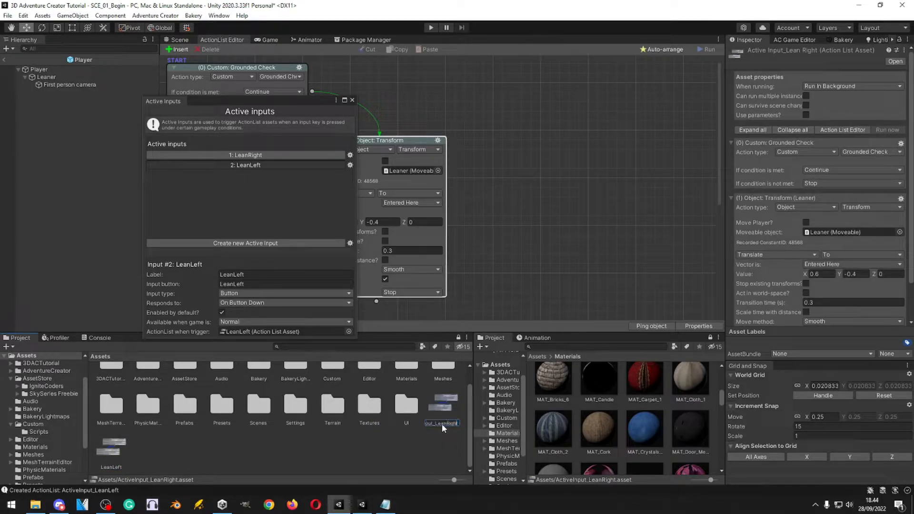
{"action": "key", "text": "BackSpace"}
{"action": "key", "text": "BackSpace"}
{"action": "key", "text": "BackSpace"}
{"action": "key", "text": "BackSpace"}
{"action": "key", "text": "BackSpace"}
{"action": "key", "text": "BackSpace"}
{"action": "key", "text": "BackSpace"}
{"action": "key", "text": "BackSpace"}
{"action": "key", "text": "BackSpace"}
{"action": "key", "text": "BackSpace"}
{"action": "key", "text": "BackSpace"}
{"action": "key", "text": "Return"}
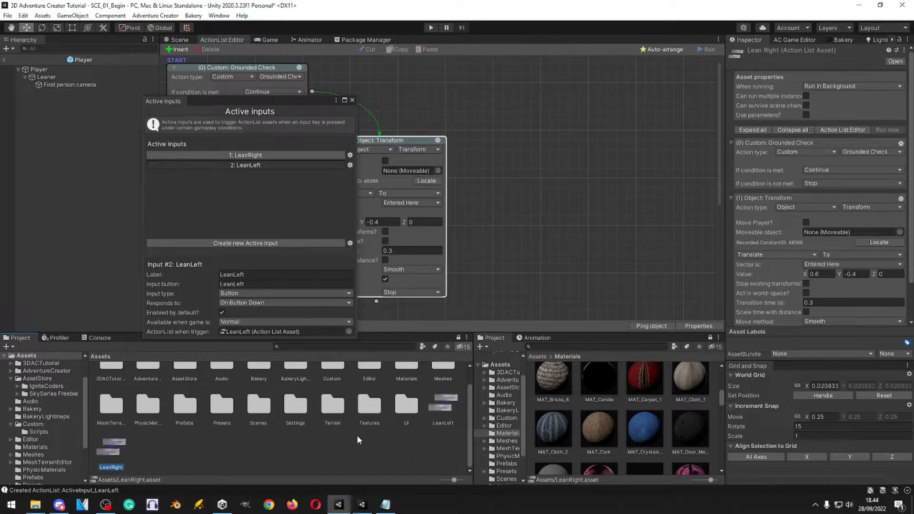
- Close the Active Inputs window and copy both actions of the LeanRight ActionList into the LeanLeft ActionList
{"action": "left_click", "coordinate": [448, 408]}
{"action": "left_click", "coordinate": [353, 100]}
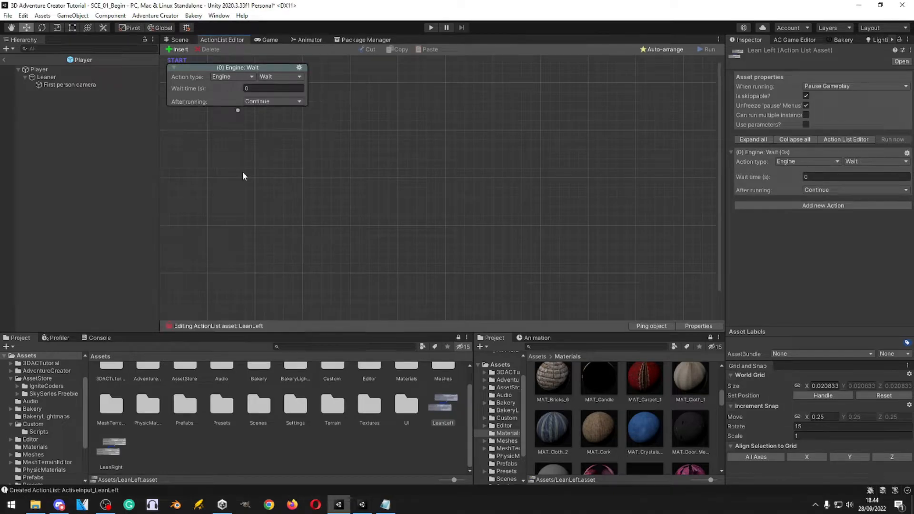
{"action": "left_click", "coordinate": [113, 454]}
{"action": "right_click", "coordinate": [414, 104]}
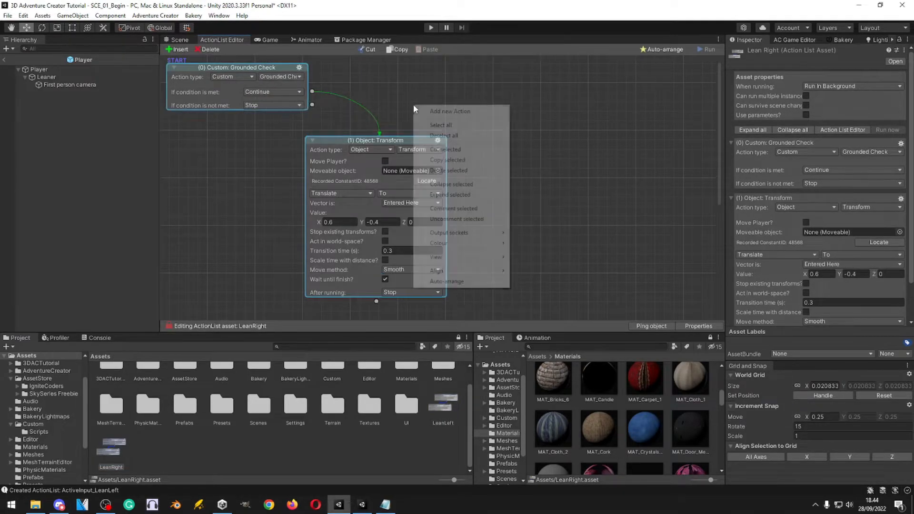
{"action": "left_click", "coordinate": [448, 160]}
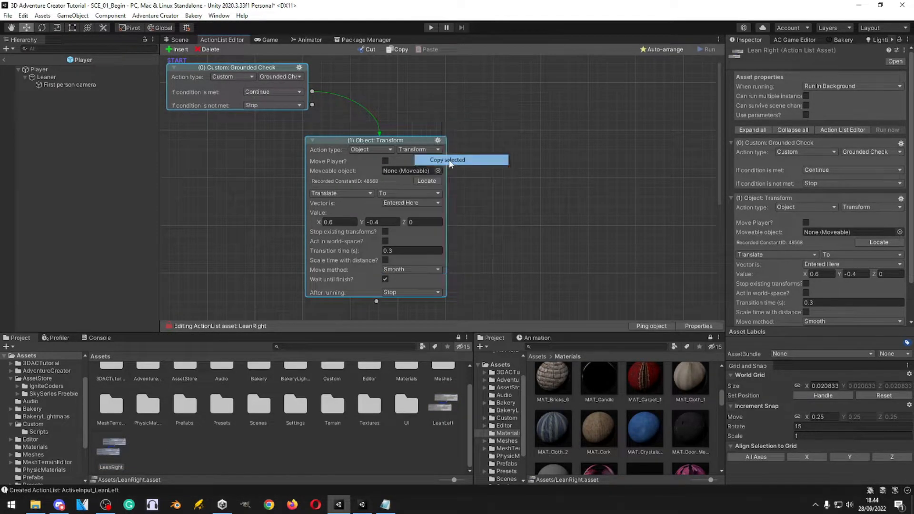
{"action": "left_click", "coordinate": [447, 406]}
{"action": "right_click", "coordinate": [350, 149]}
{"action": "left_click", "coordinate": [358, 158]}
{"action": "scroll", "coordinate": [344, 110], "scroll_direction": "up", "scroll_amount": 1}
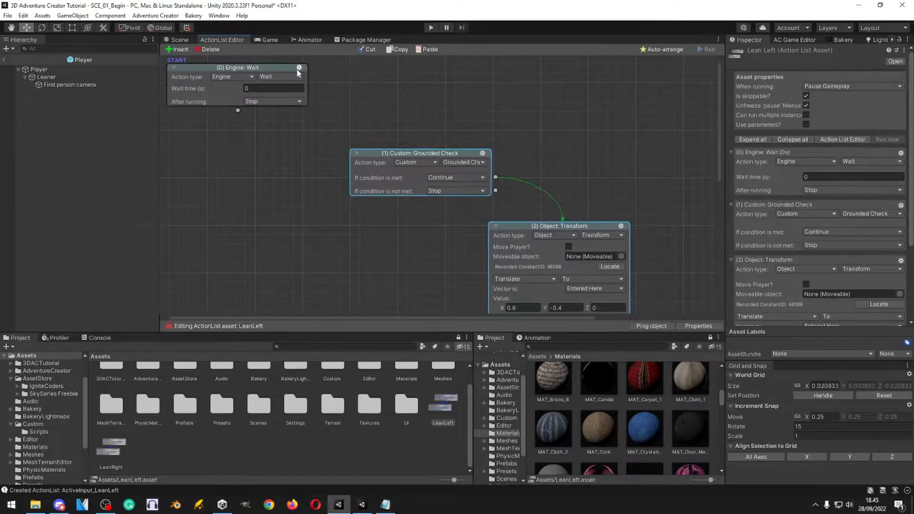
- Delete the Engine: Wait action from the LeanLeft ActionList and auto-arrange the remaining actions
{"action": "right_click", "coordinate": [301, 67]}
{"action": "left_click", "coordinate": [327, 119]}
{"action": "right_click", "coordinate": [400, 82]}
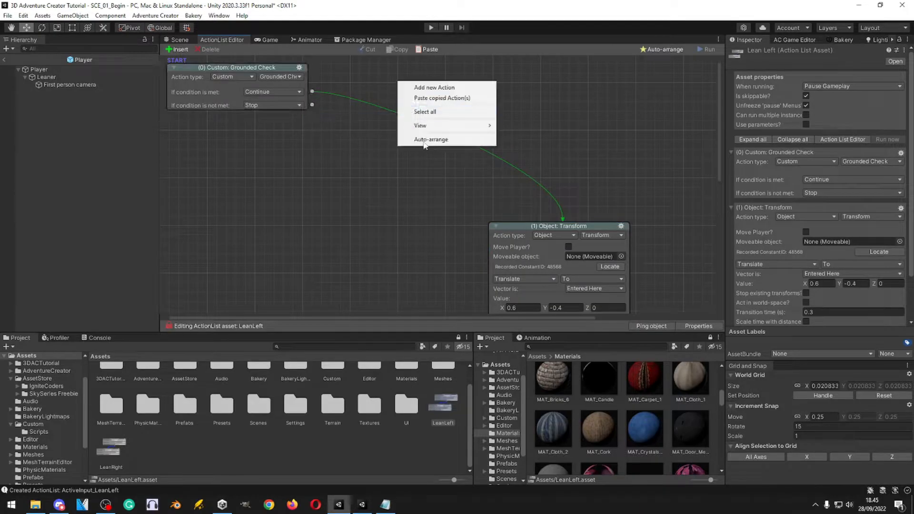
{"action": "left_click", "coordinate": [425, 142]}
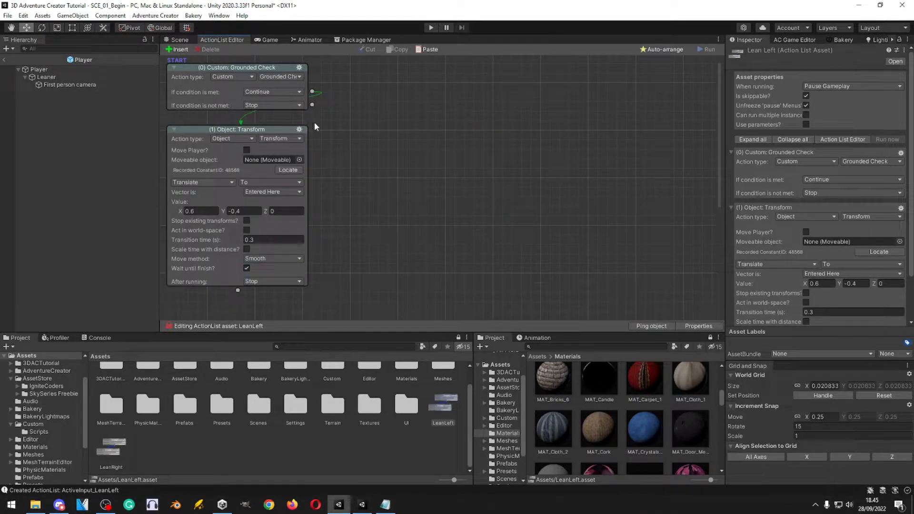
- Set the LeanLeft Transform action's X value to -0.6 and make the ActionList Run In Background
{"action": "left_click", "coordinate": [181, 212]}
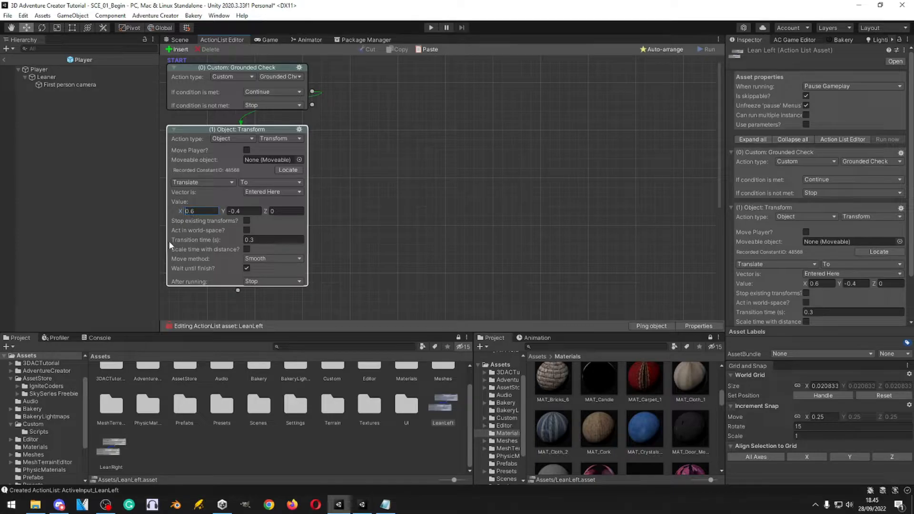
{"action": "type", "text": "-"}
{"action": "left_click", "coordinate": [828, 87]}
{"action": "left_click", "coordinate": [831, 104]}
{"action": "left_click", "coordinate": [407, 447]}
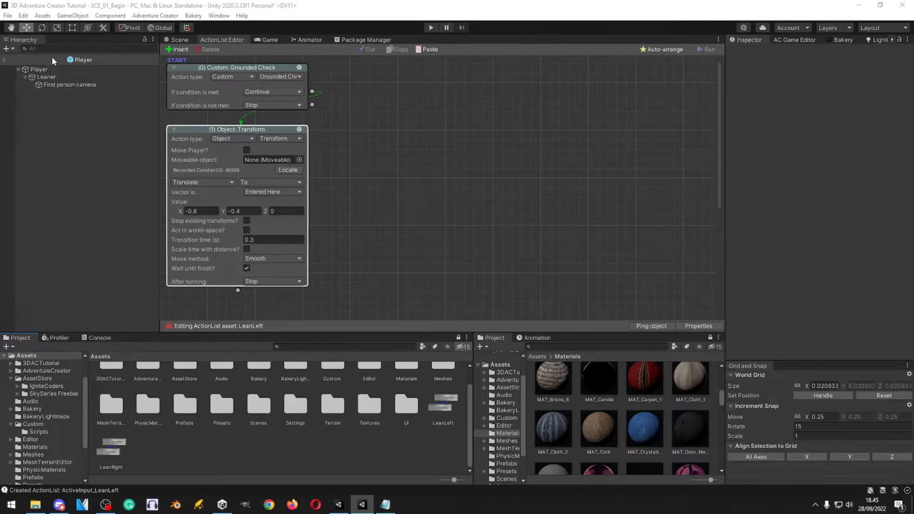
- Exit the Player prefab to the Scene view and open the Player settings from the Build Settings
{"action": "left_click", "coordinate": [5, 60]}
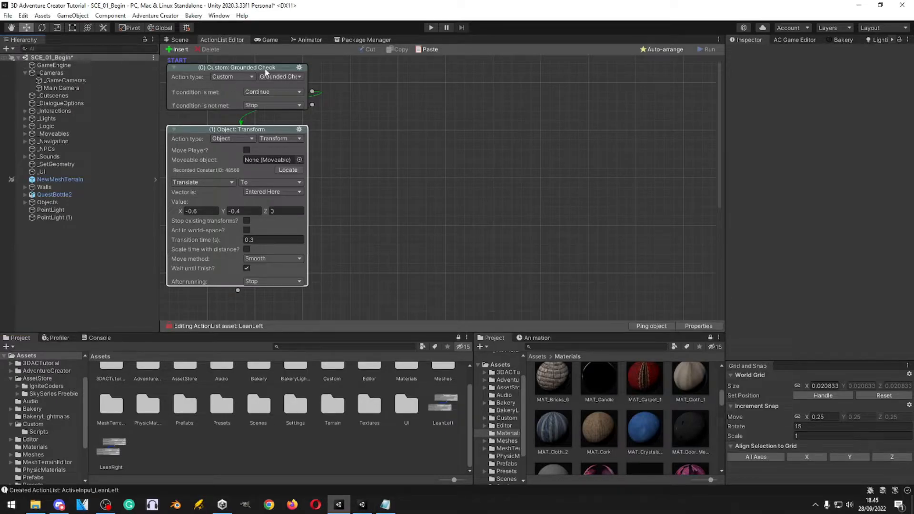
{"action": "left_click", "coordinate": [177, 40]}
{"action": "left_click", "coordinate": [8, 16]}
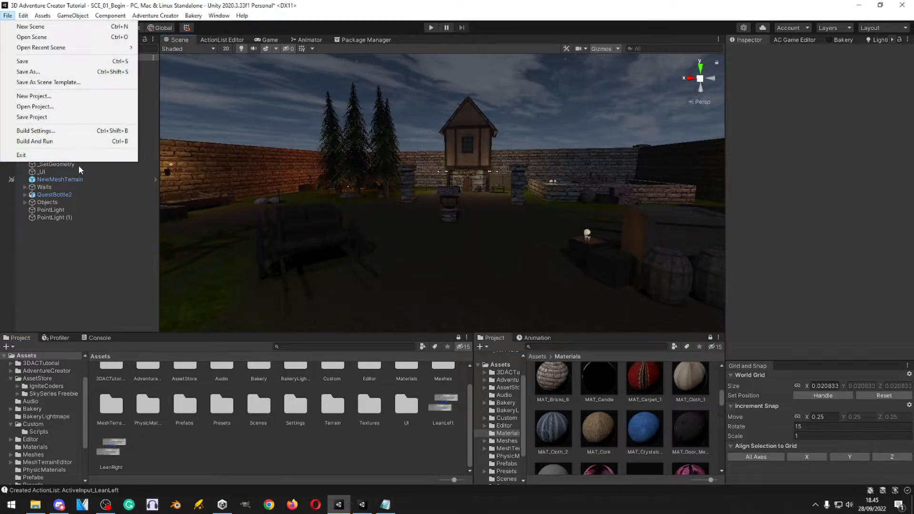
{"action": "left_click", "coordinate": [46, 130]}
{"action": "left_click", "coordinate": [147, 322]}
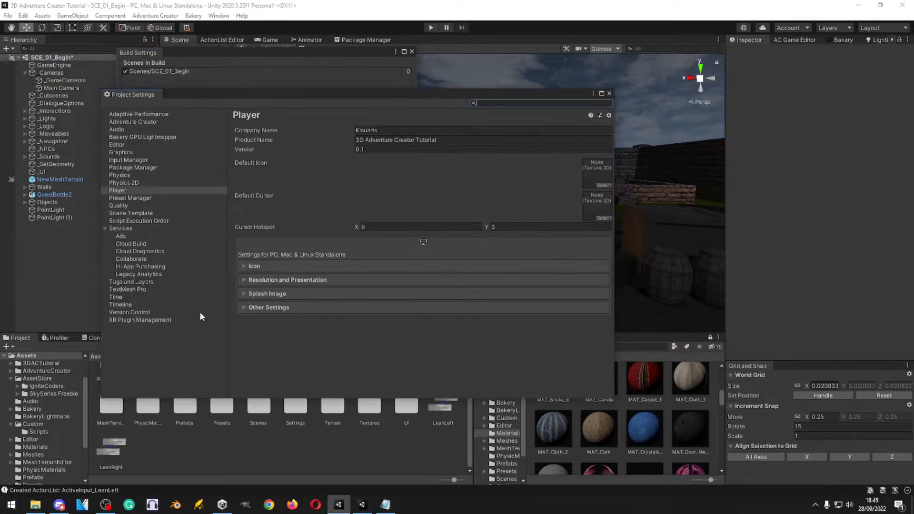
- Set the number of axes in the Input Manager to 37
{"action": "left_click", "coordinate": [128, 159]}
{"action": "left_click", "coordinate": [363, 158]}
{"action": "key", "text": "BackSpace"}
{"action": "type", "text": "7"}
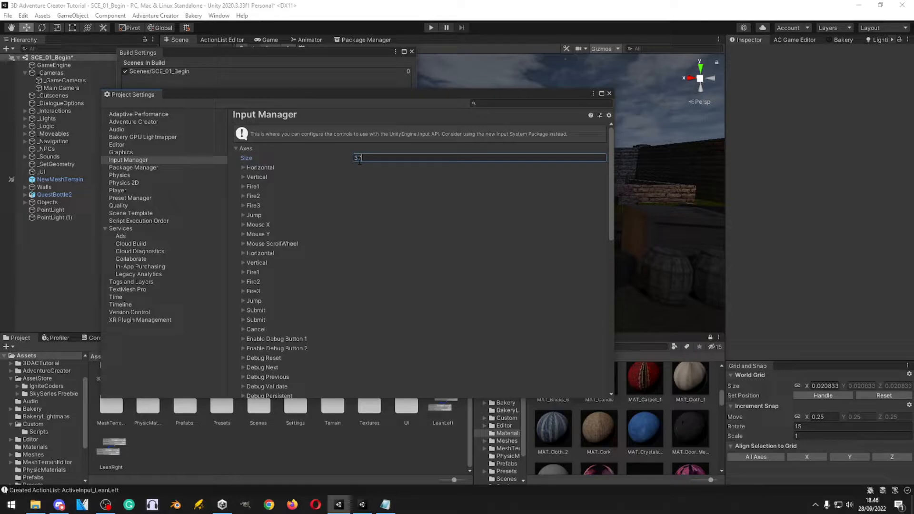
{"action": "key", "text": "Return"}
- Name the newly added last input axis LeanRelease, keeping q as its positive button and setting e as its alternative positive button
{"action": "scroll", "coordinate": [342, 264], "scroll_direction": "down", "scroll_amount": 15}
{"action": "left_click", "coordinate": [242, 385]}
{"action": "scroll", "coordinate": [304, 319], "scroll_direction": "down", "scroll_amount": 4}
{"action": "left_click", "coordinate": [368, 281]}
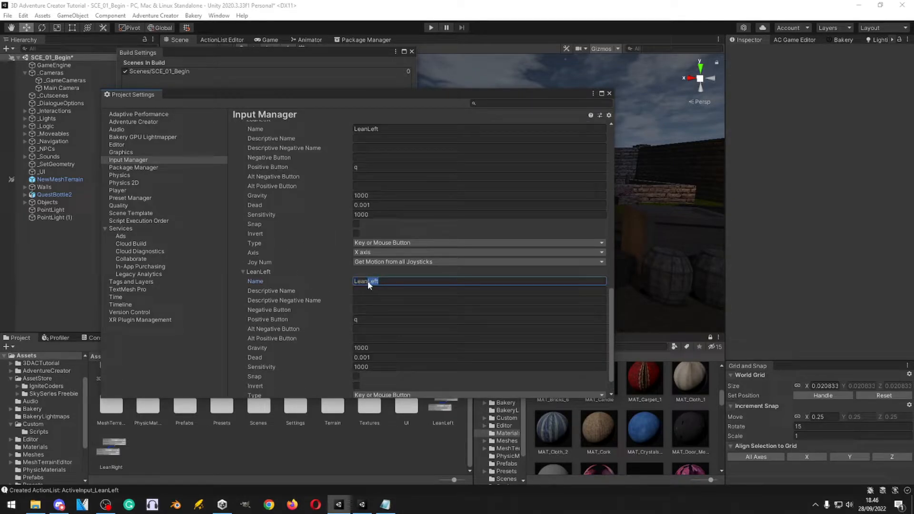
{"action": "type", "text": "Release"}
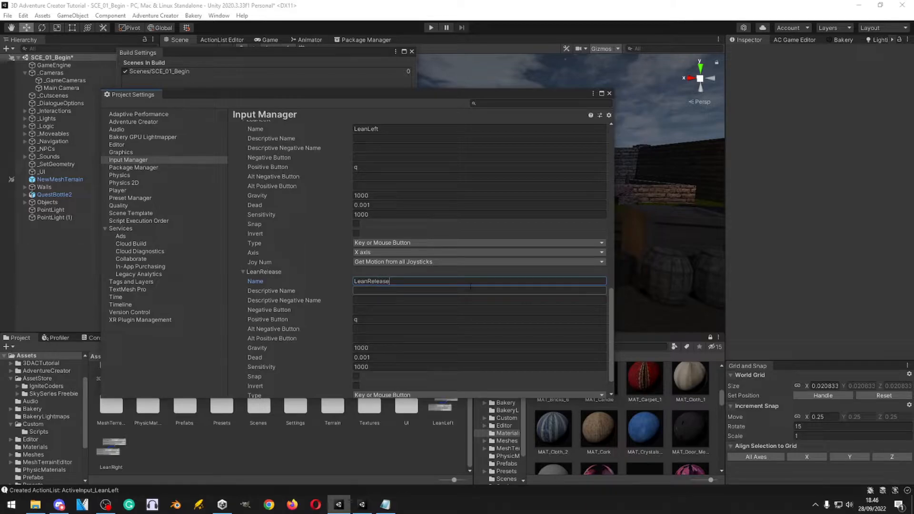
{"action": "left_click", "coordinate": [370, 320]}
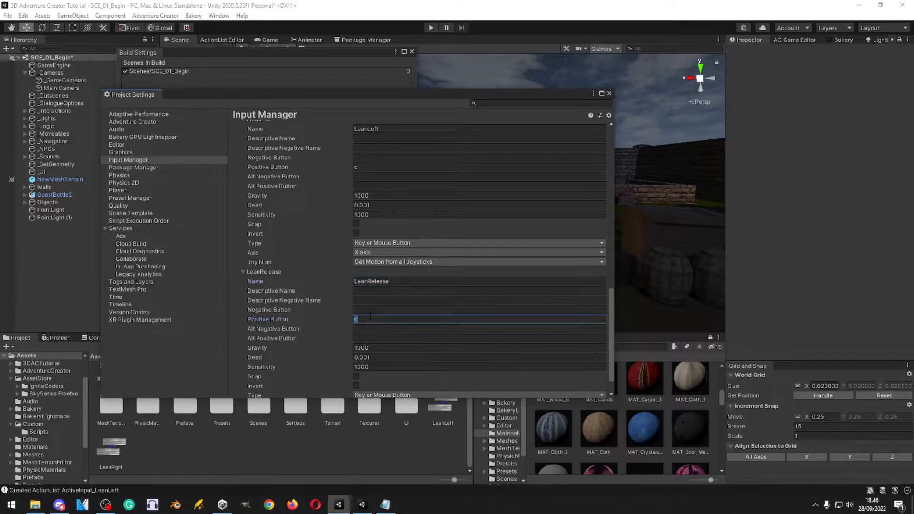
{"action": "left_click", "coordinate": [370, 338]}
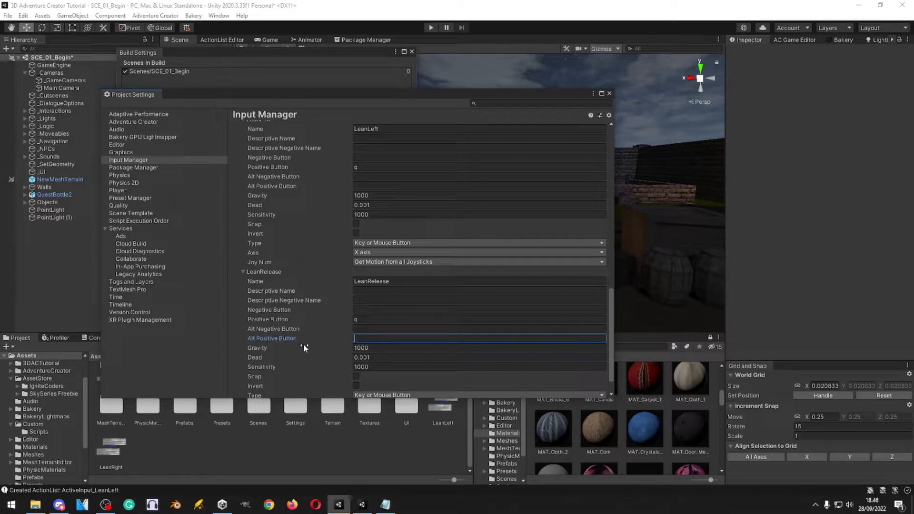
{"action": "scroll", "coordinate": [304, 344], "scroll_direction": "down", "scroll_amount": 1}
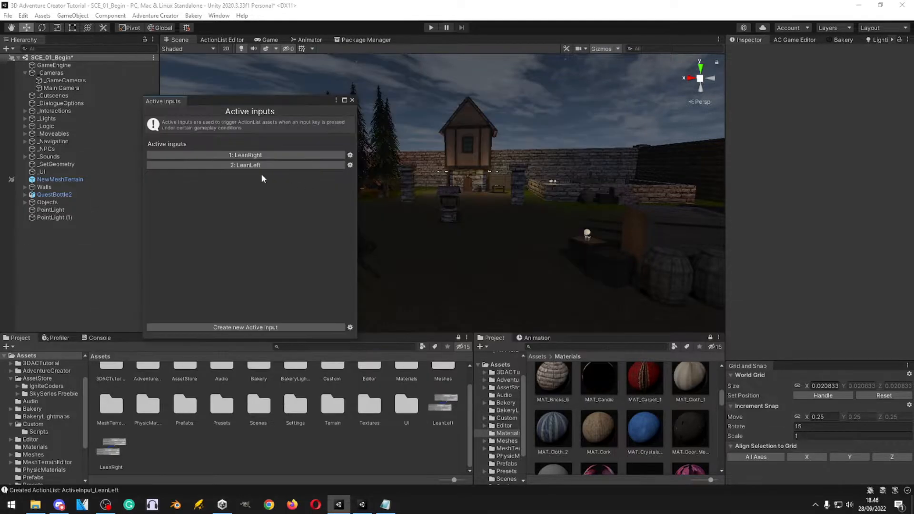
- Create a new Adventure Creator active input with LeanRelease as both its label and input button
{"action": "left_click", "coordinate": [264, 326]}
{"action": "left_click", "coordinate": [154, 16]}
{"action": "left_click", "coordinate": [171, 17]}
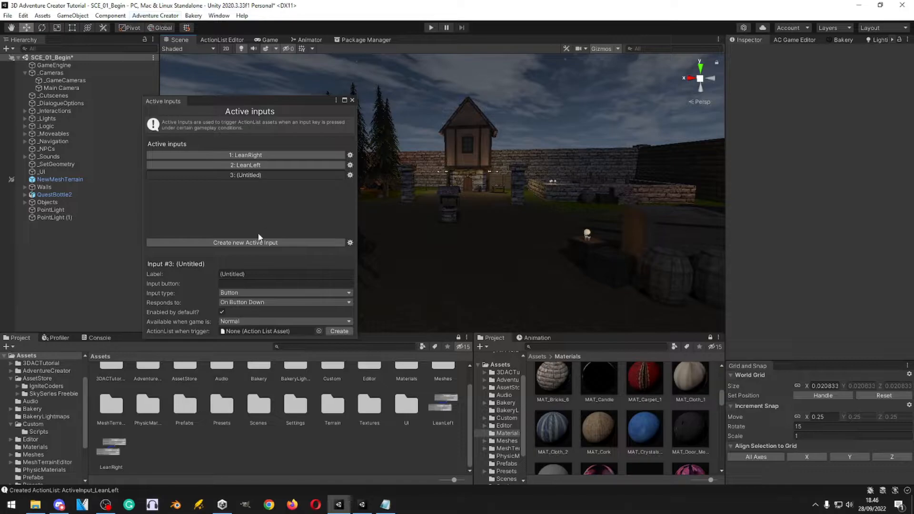
{"action": "left_click", "coordinate": [265, 275]}
{"action": "type", "text": "LeanRelease"}
{"action": "double_click", "coordinate": [265, 275]}
{"action": "key", "text": "ctrl+c"}
{"action": "left_click", "coordinate": [262, 284]}
{"action": "key", "text": "ctrl+v"}
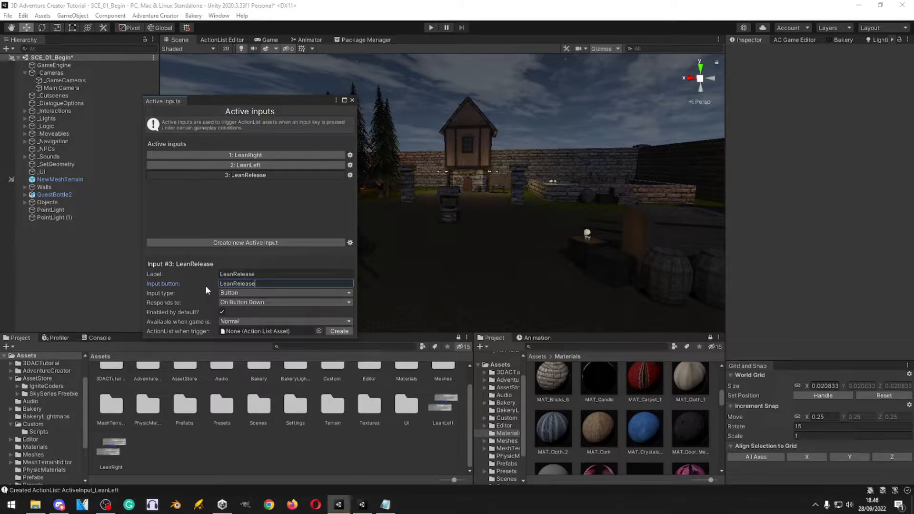
- Make the LeanRelease active input respond On Button Up and create its ActionList asset, renamed LeanRelease
{"action": "left_click", "coordinate": [251, 303]}
{"action": "left_click", "coordinate": [252, 324]}
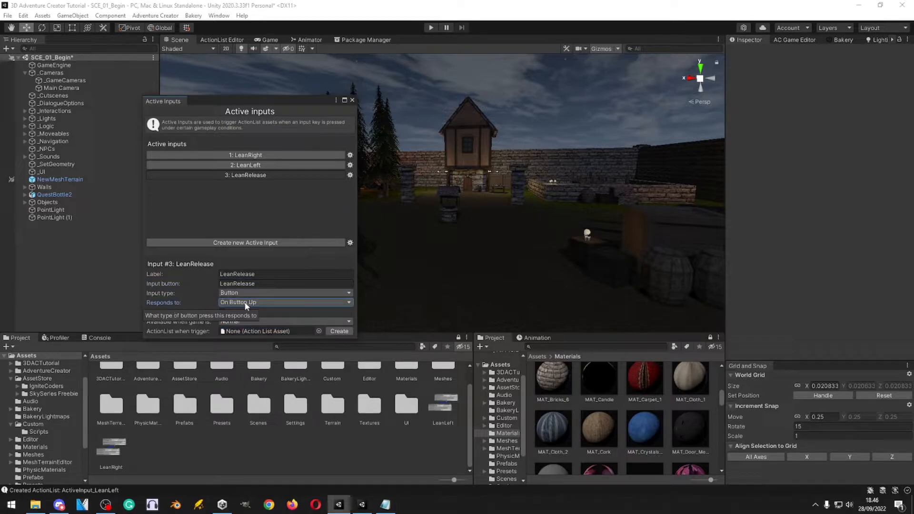
{"action": "left_click", "coordinate": [339, 331]}
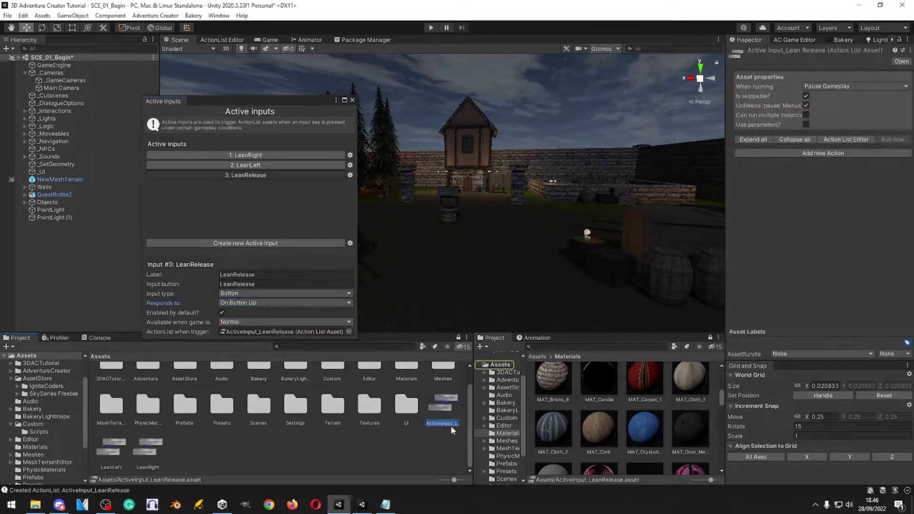
{"action": "key", "text": "Return"}
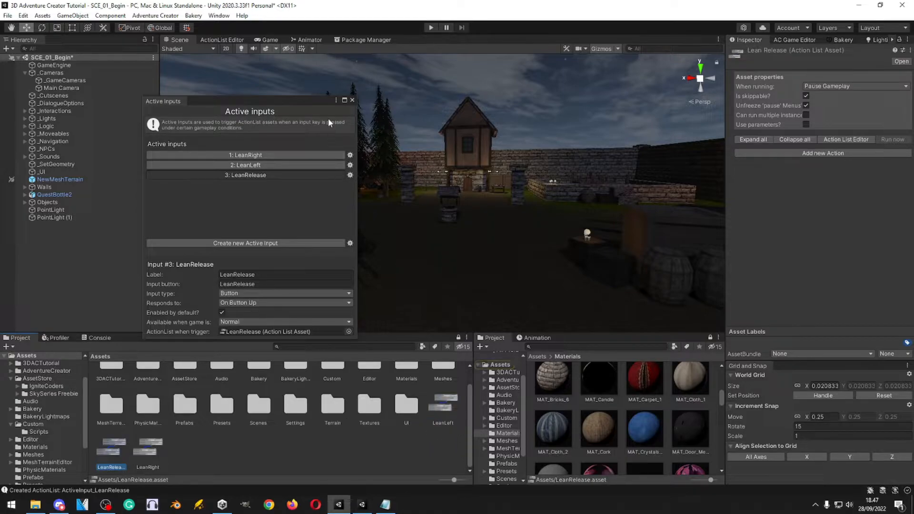
{"action": "left_click", "coordinate": [353, 100]}
- Copy the Object: Transform action from LeanLeft into the LeanRelease ActionList and delete its default Engine: Wait action
{"action": "double_click", "coordinate": [443, 404]}
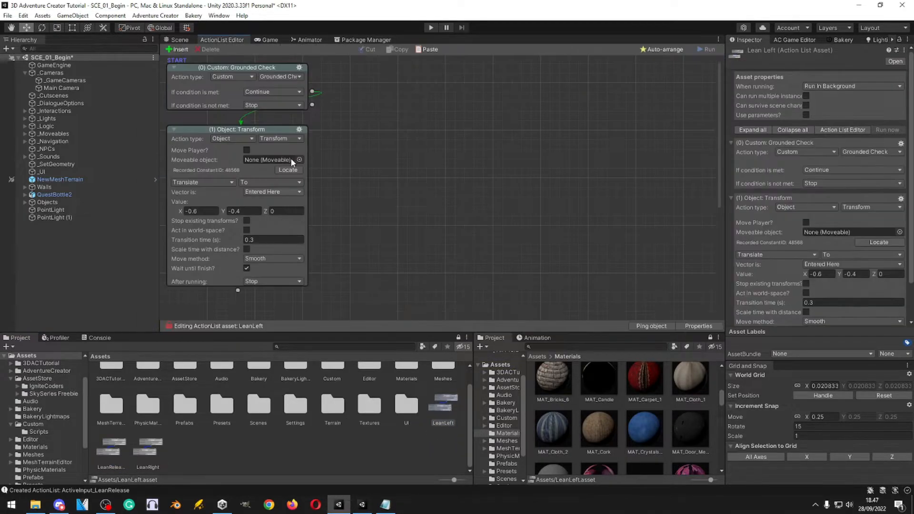
{"action": "left_click", "coordinate": [300, 129]}
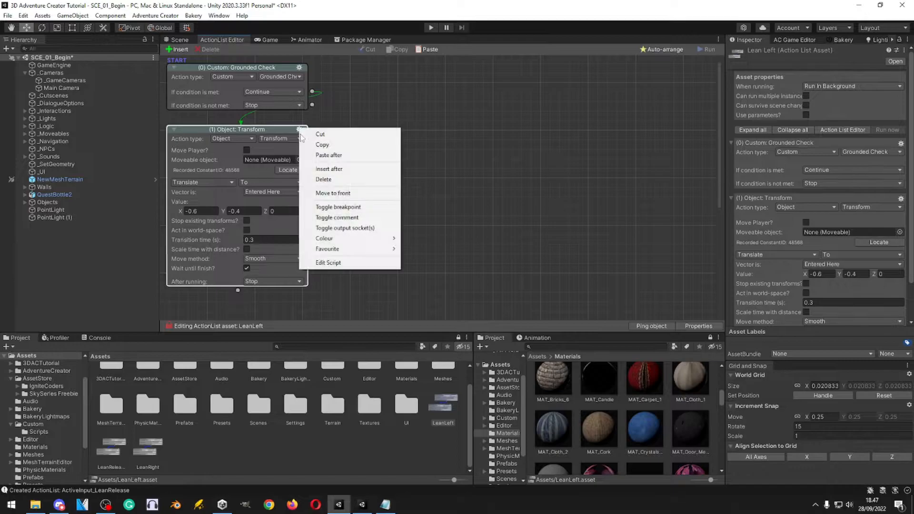
{"action": "left_click", "coordinate": [322, 145]}
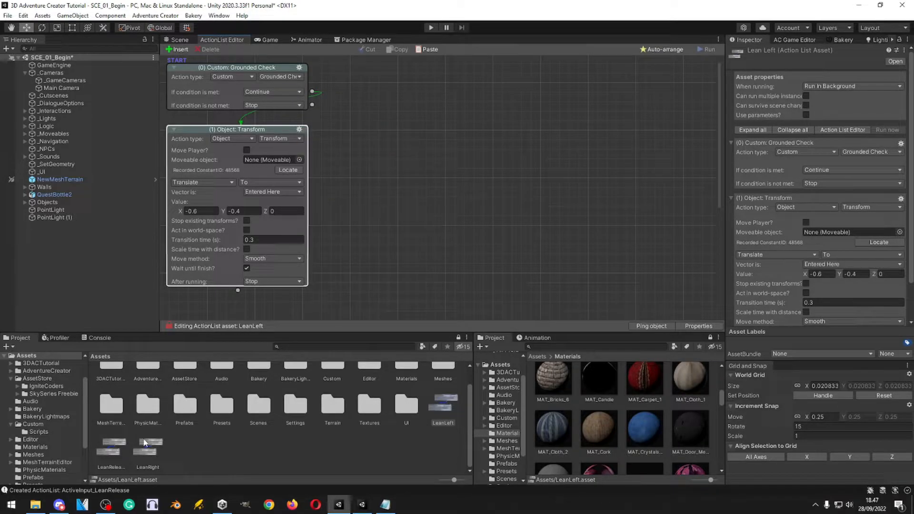
{"action": "left_click", "coordinate": [119, 450]}
{"action": "right_click", "coordinate": [260, 136]}
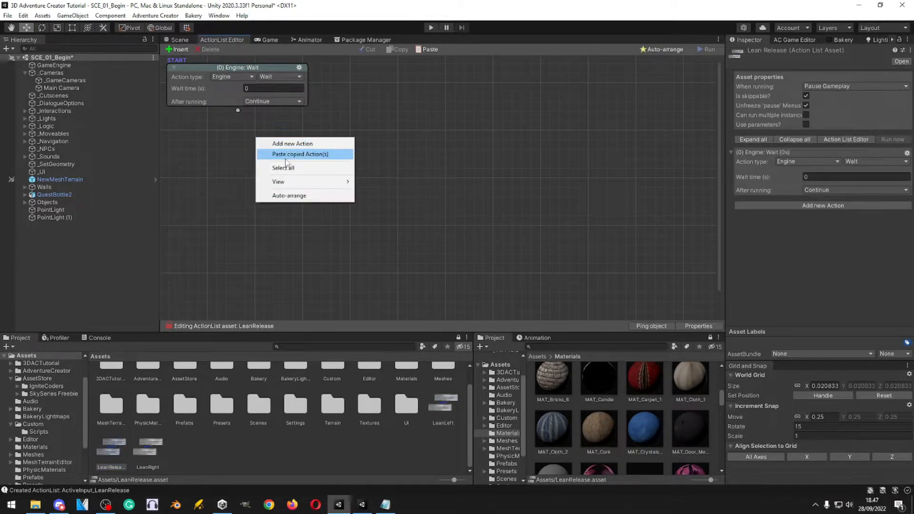
{"action": "left_click", "coordinate": [307, 152]}
{"action": "left_click", "coordinate": [300, 67]}
{"action": "left_click", "coordinate": [316, 113]}
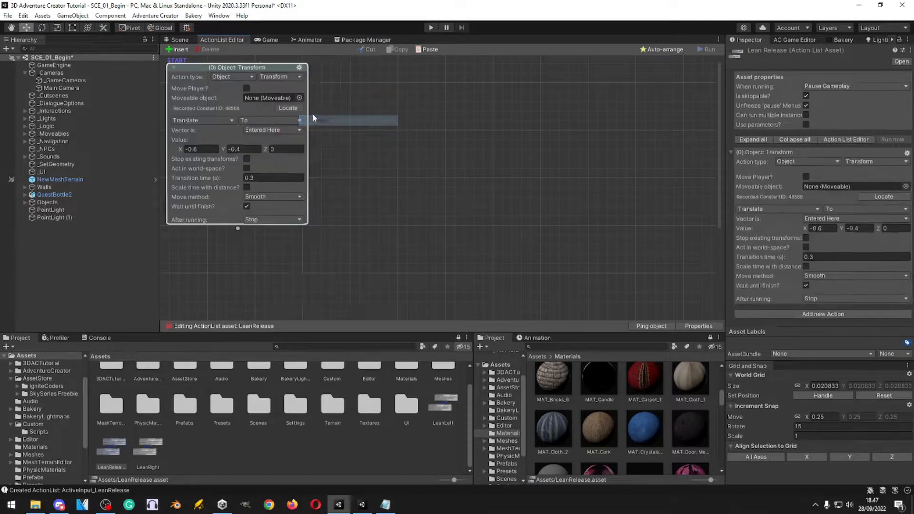
- Set the LeanRelease Transform action's X and Y values to 0 and its transition time to 0.2 s
{"action": "left_click", "coordinate": [200, 149]}
{"action": "type", "text": "0"}
{"action": "left_click", "coordinate": [235, 150]}
{"action": "type", "text": "0"}
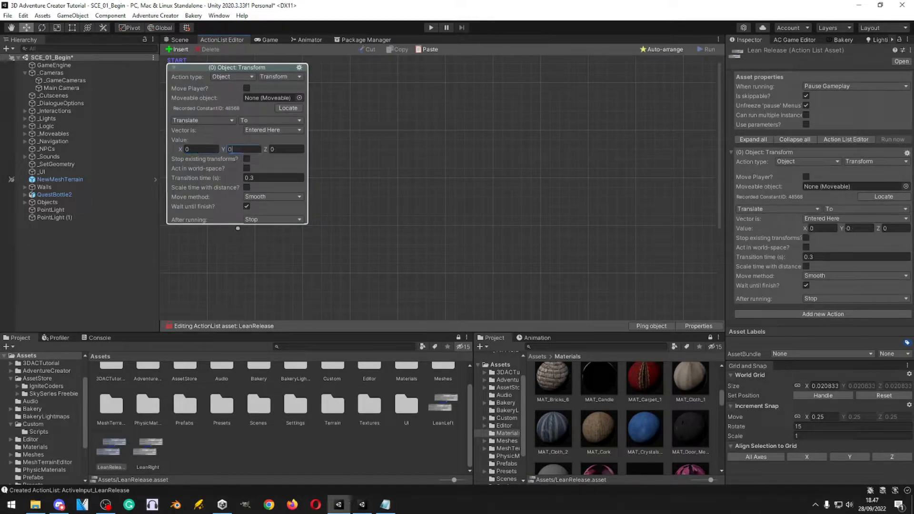
{"action": "left_click", "coordinate": [255, 178]}
- Make the LeanRelease ActionList Run In Background, return to the Scene view and save the scene
{"action": "left_click", "coordinate": [824, 86]}
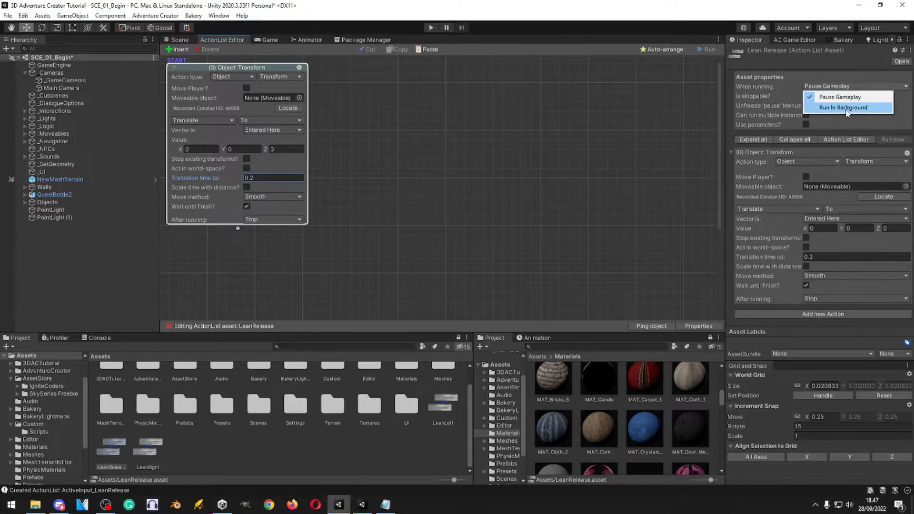
{"action": "left_click", "coordinate": [834, 105]}
{"action": "left_click", "coordinate": [176, 39]}
{"action": "key", "text": "ctrl+s"}
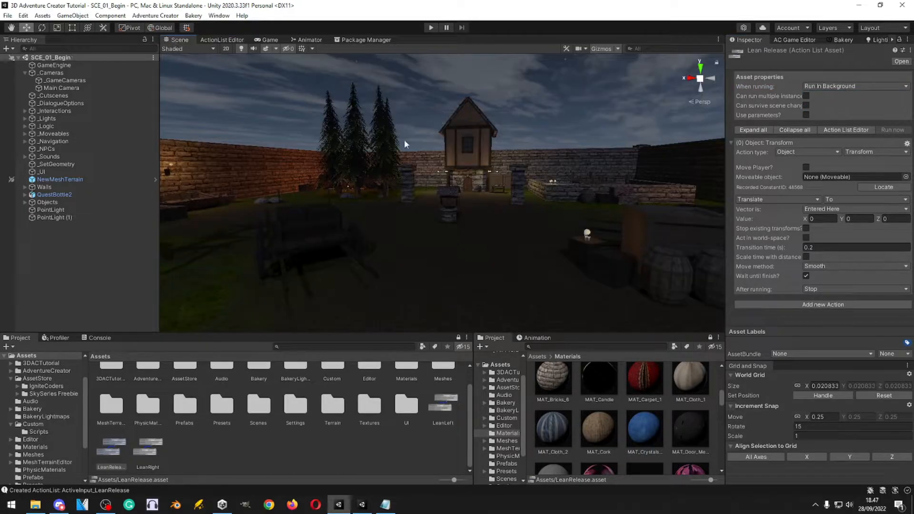
- Play-test the scene by walking up to the crates and leaning right, and stop the game
{"action": "left_click", "coordinate": [431, 28]}
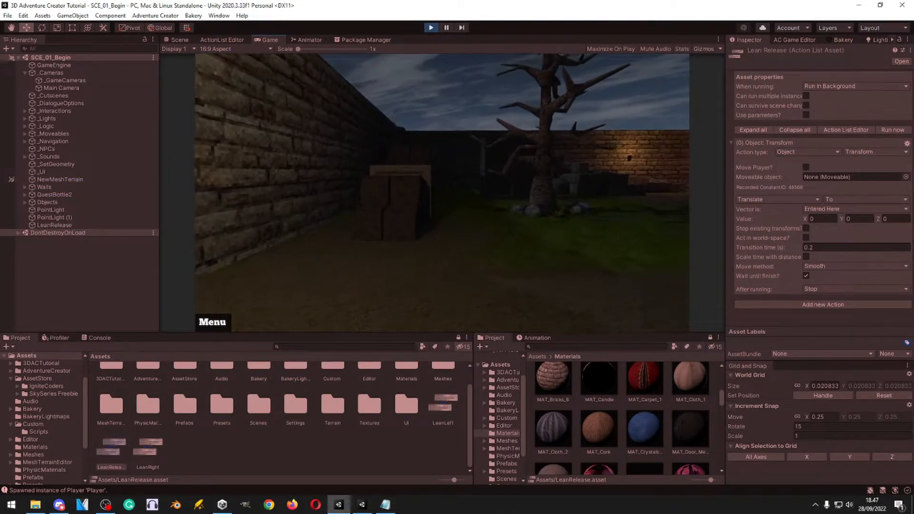
{"action": "key", "text": "w"}
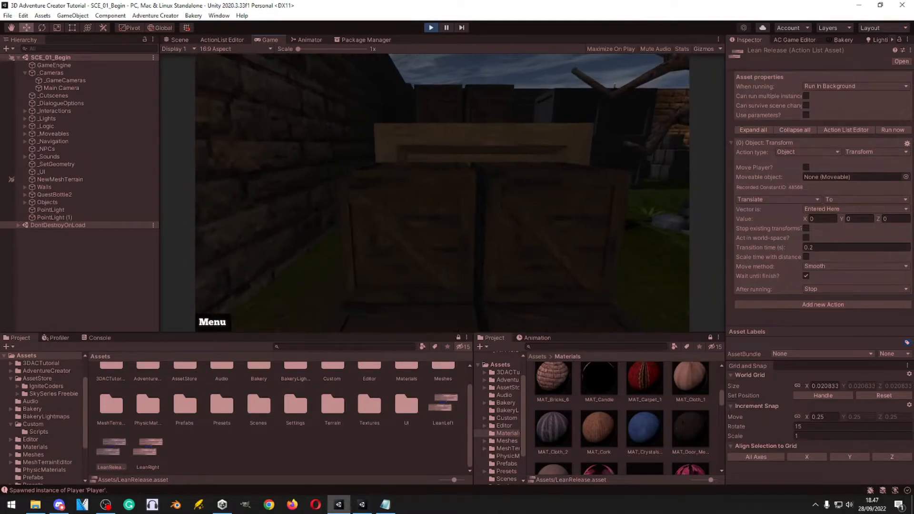
{"action": "key", "text": "e"}
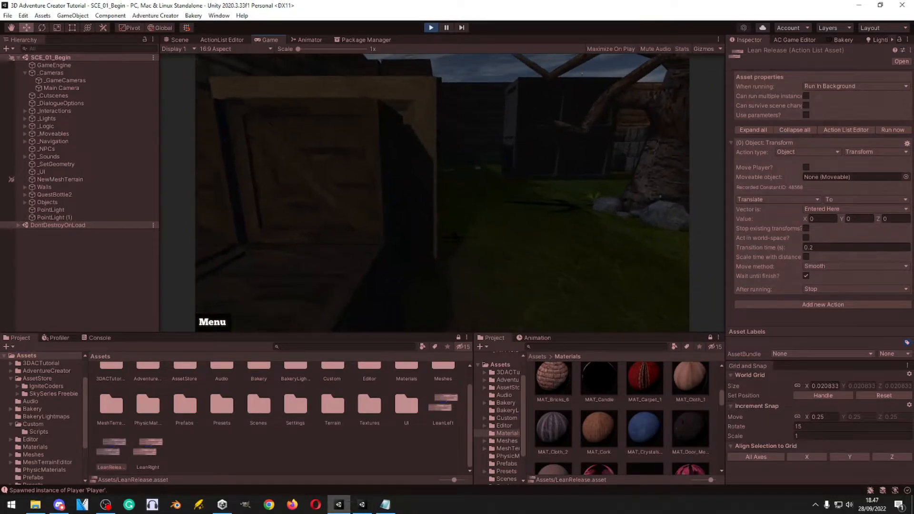
{"action": "key", "text": "ctrl+p"}
- Add one more axis to the Input Manager through the project's Player settings and collapse the expanded lean axes
{"action": "left_click", "coordinate": [7, 15]}
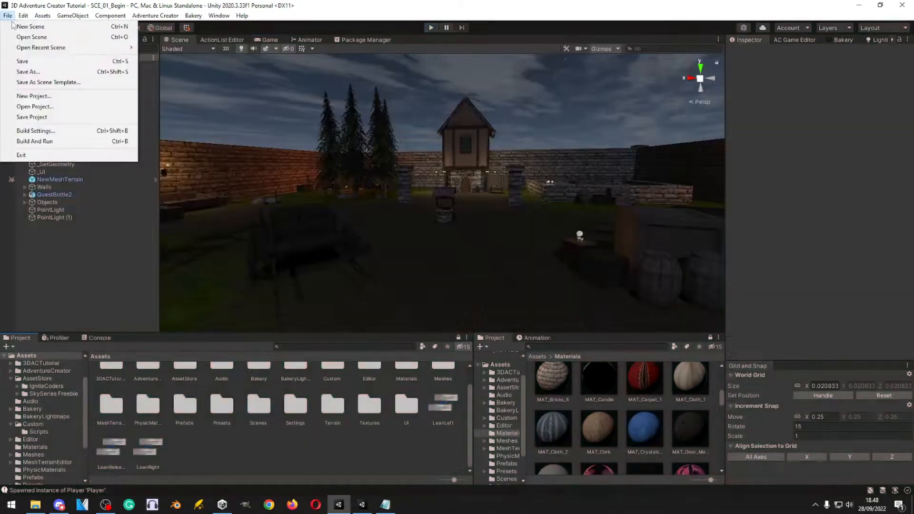
{"action": "left_click", "coordinate": [49, 131]}
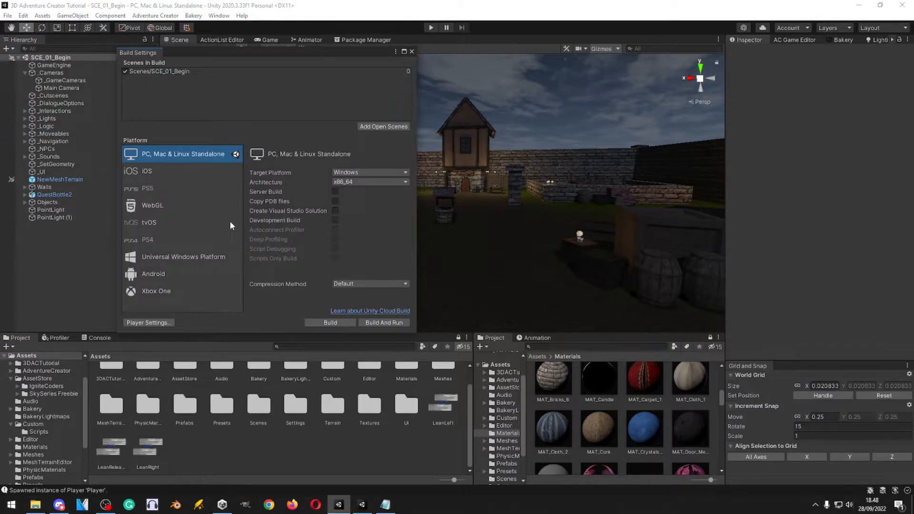
{"action": "left_click", "coordinate": [149, 324]}
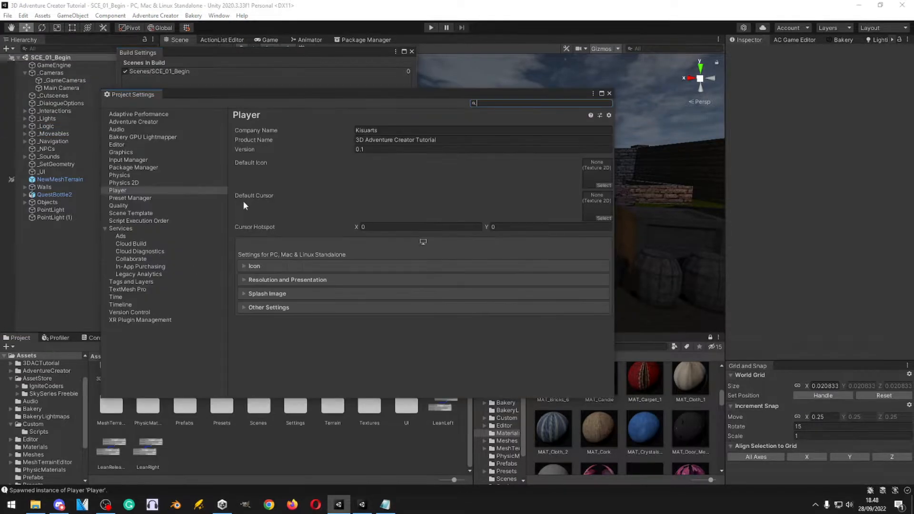
{"action": "left_click", "coordinate": [134, 161]}
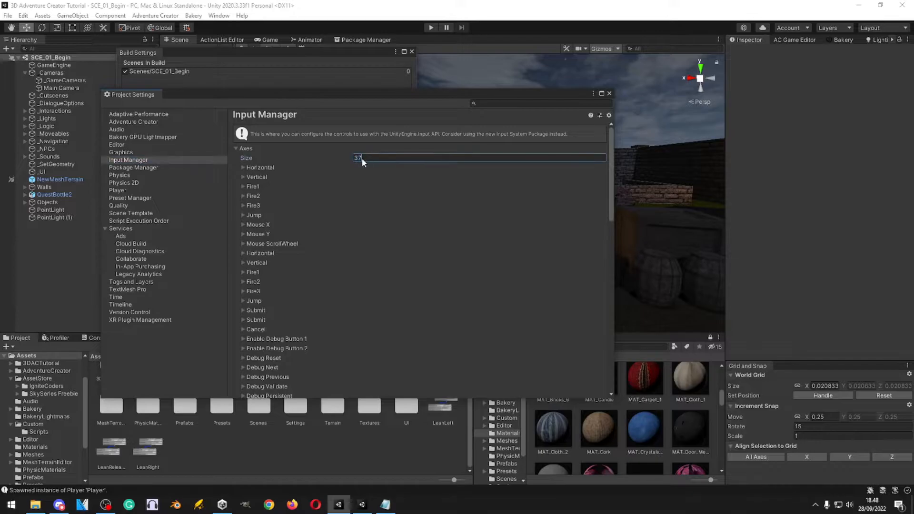
{"action": "scroll", "coordinate": [347, 244], "scroll_direction": "down", "scroll_amount": 15}
{"action": "scroll", "coordinate": [275, 242], "scroll_direction": "up", "scroll_amount": 6}
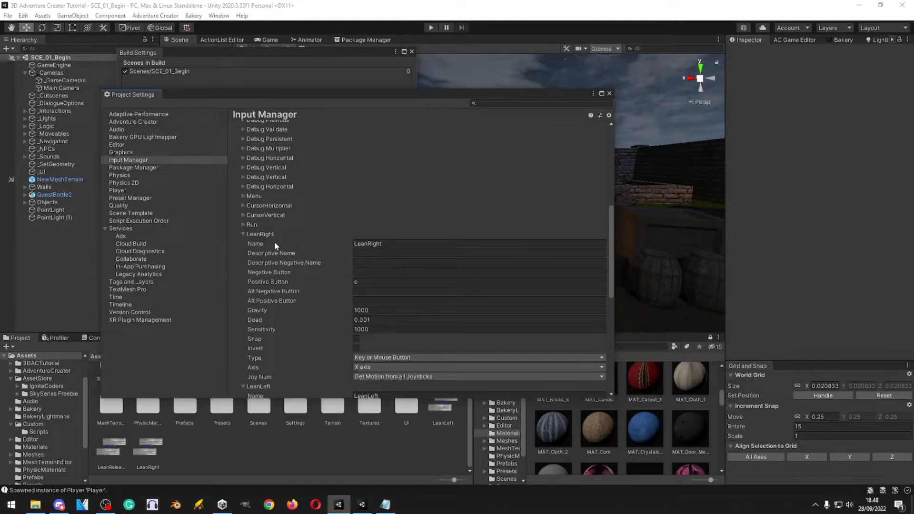
{"action": "scroll", "coordinate": [238, 235], "scroll_direction": "up", "scroll_amount": 1}
{"action": "left_click", "coordinate": [242, 242]}
{"action": "left_click", "coordinate": [242, 253]}
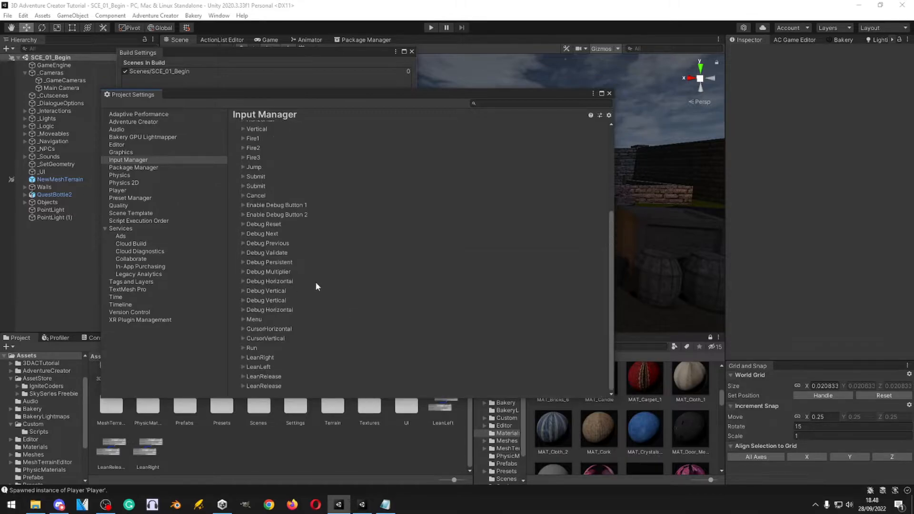
- Name the last input axis Crouch, with c as its positive button and left ctrl as its alternative positive button
{"action": "left_click", "coordinate": [249, 384]}
{"action": "scroll", "coordinate": [344, 333], "scroll_direction": "down", "scroll_amount": 5}
{"action": "left_click", "coordinate": [410, 253]}
{"action": "type", "text": "Crouch"}
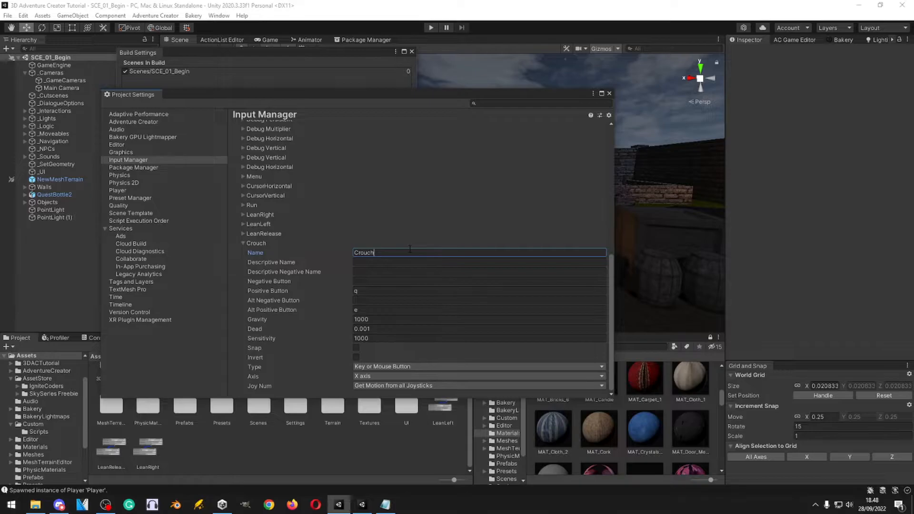
{"action": "left_click", "coordinate": [374, 291]}
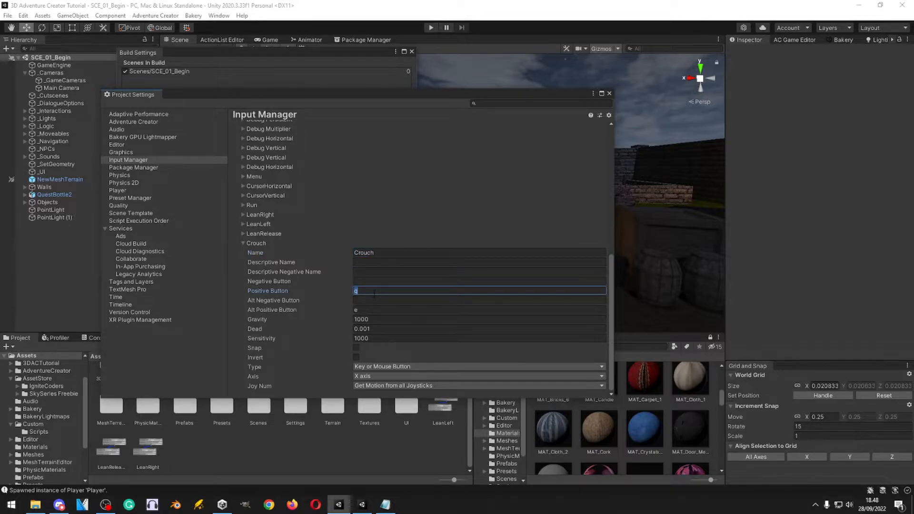
{"action": "type", "text": "c"}
{"action": "left_click", "coordinate": [375, 311]}
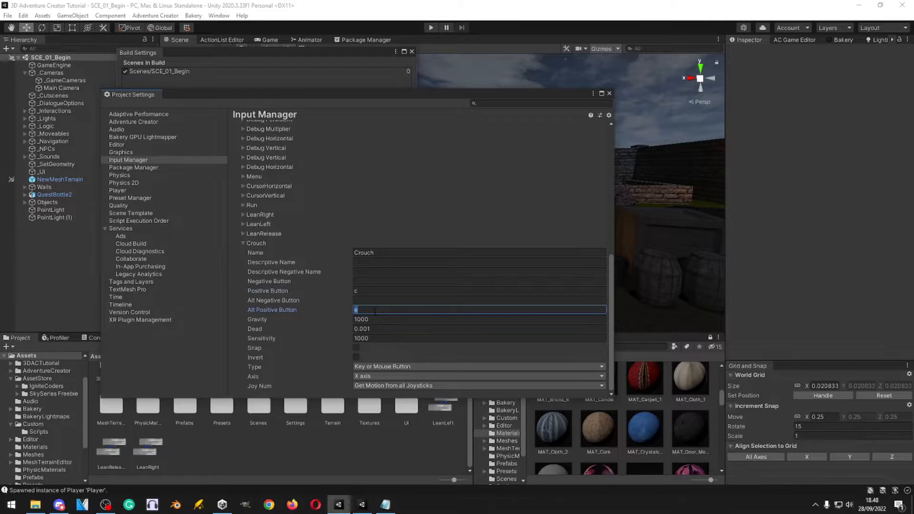
{"action": "type", "text": "left ctrl"}
{"action": "left_click", "coordinate": [383, 291]}
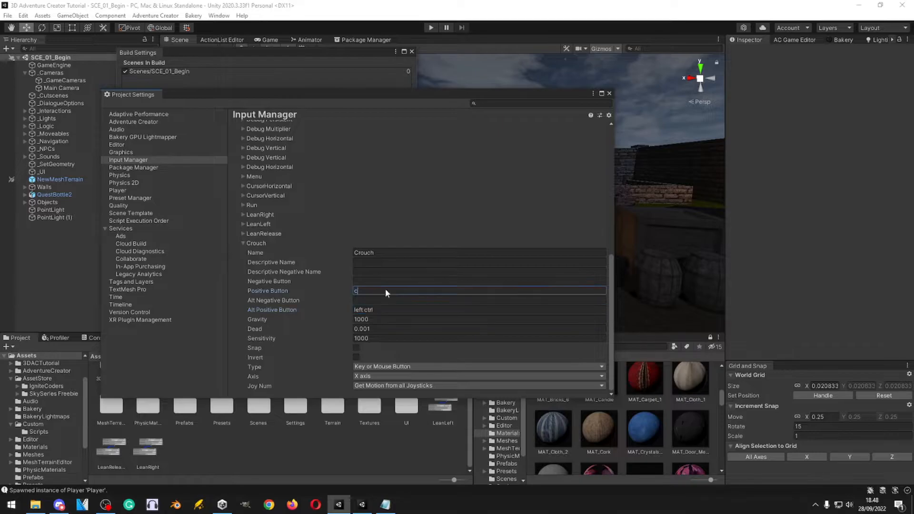
- Create a new active input with label and input button Crouch, and generate an ActionList asset for it
{"action": "left_click", "coordinate": [155, 16]}
{"action": "mouse_move", "coordinate": [179, 26]}
{"action": "left_click", "coordinate": [257, 27]}
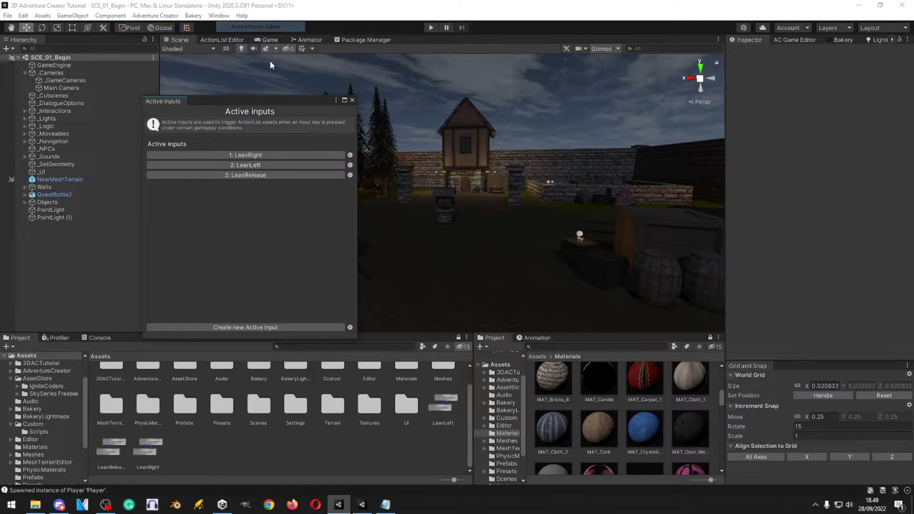
{"action": "left_click", "coordinate": [270, 328]}
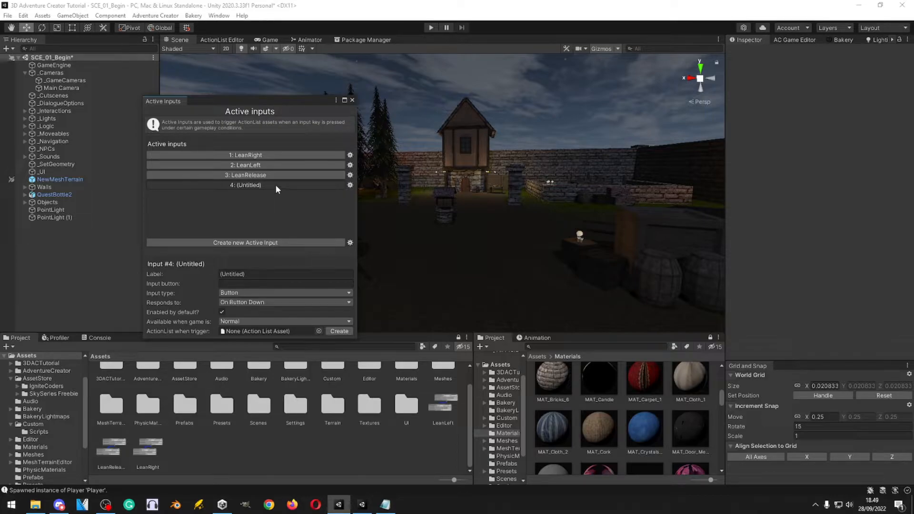
{"action": "left_click", "coordinate": [254, 274]}
{"action": "type", "text": "Crouch"}
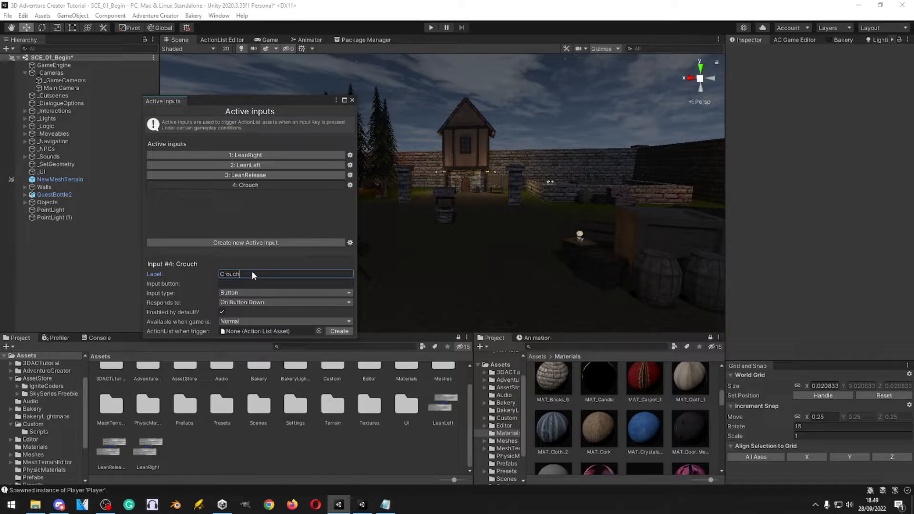
{"action": "left_click", "coordinate": [250, 281]}
{"action": "type", "text": "Crouch"}
{"action": "left_click", "coordinate": [251, 275]}
{"action": "left_click", "coordinate": [339, 331]}
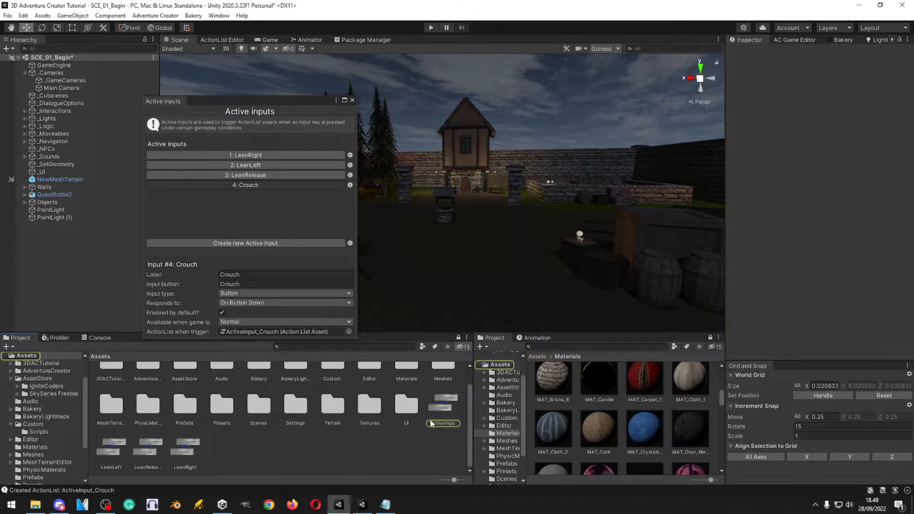
- Rename the new ActionList asset to Crouch, close the Active Inputs window, and make the asset Run In Background
{"action": "type", "text": "Crouch"}
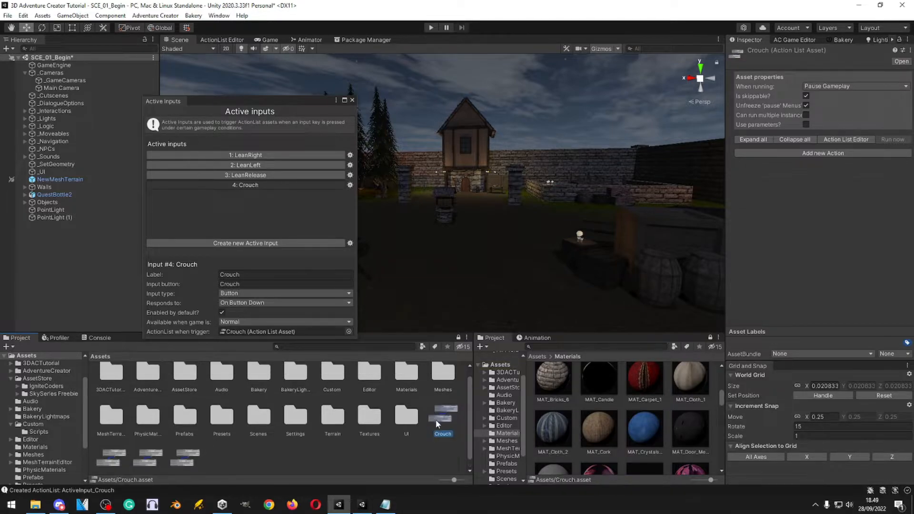
{"action": "key", "text": "Return"}
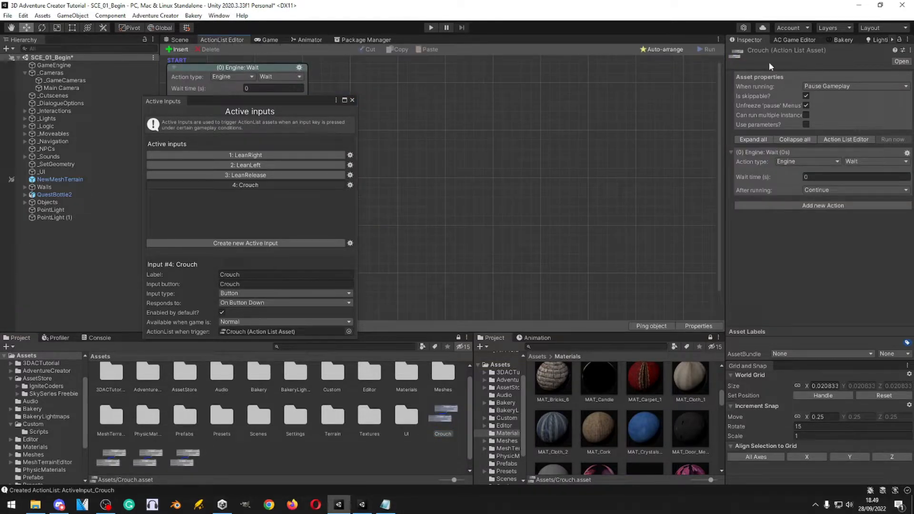
{"action": "left_click", "coordinate": [352, 100]}
{"action": "left_click", "coordinate": [817, 86]}
{"action": "left_click", "coordinate": [844, 108]}
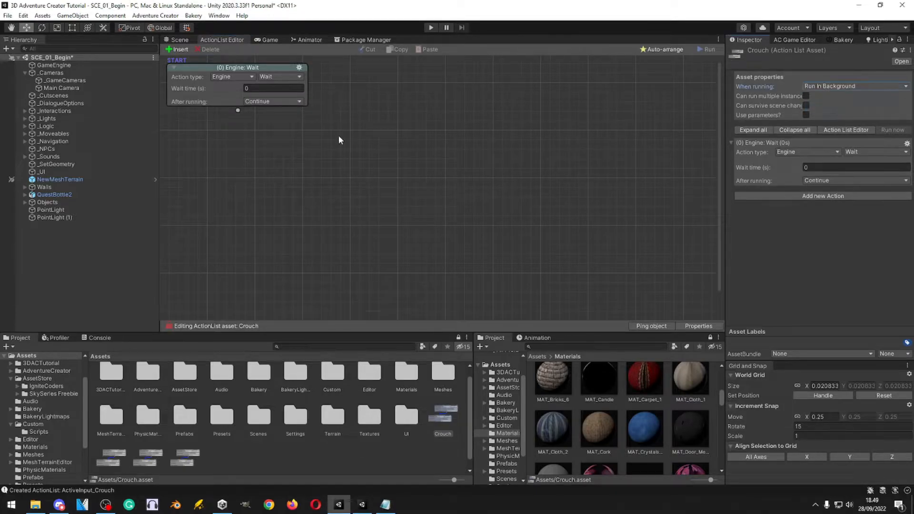
- Change the Crouch ActionList's first action to Custom: Grounded Check
{"action": "left_click", "coordinate": [233, 77]}
{"action": "left_click", "coordinate": [244, 297]}
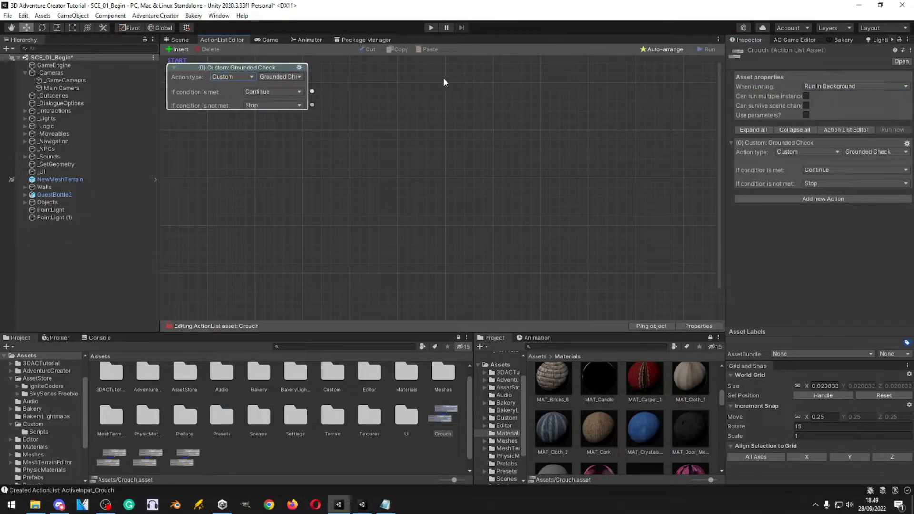
- Create a global Boolean variable in the Variables manager and label it CrouchToggle
{"action": "left_click", "coordinate": [800, 42]}
{"action": "left_click", "coordinate": [891, 53]}
{"action": "left_click", "coordinate": [772, 187]}
{"action": "left_click", "coordinate": [816, 265]}
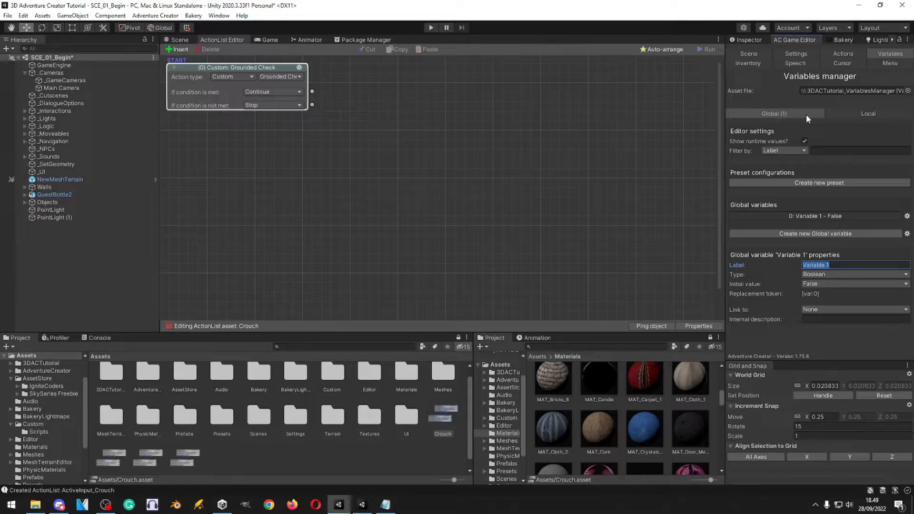
{"action": "left_click", "coordinate": [862, 114]}
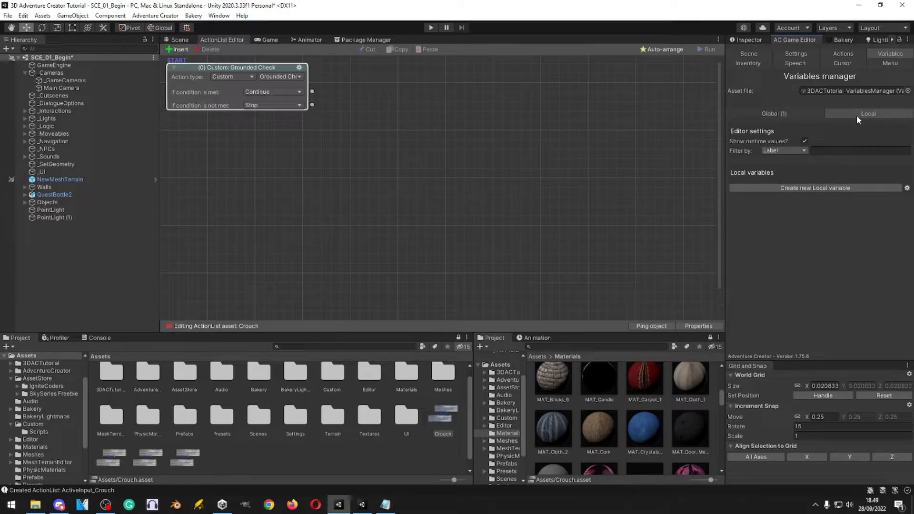
{"action": "left_click", "coordinate": [817, 114]}
{"action": "left_click", "coordinate": [826, 217]}
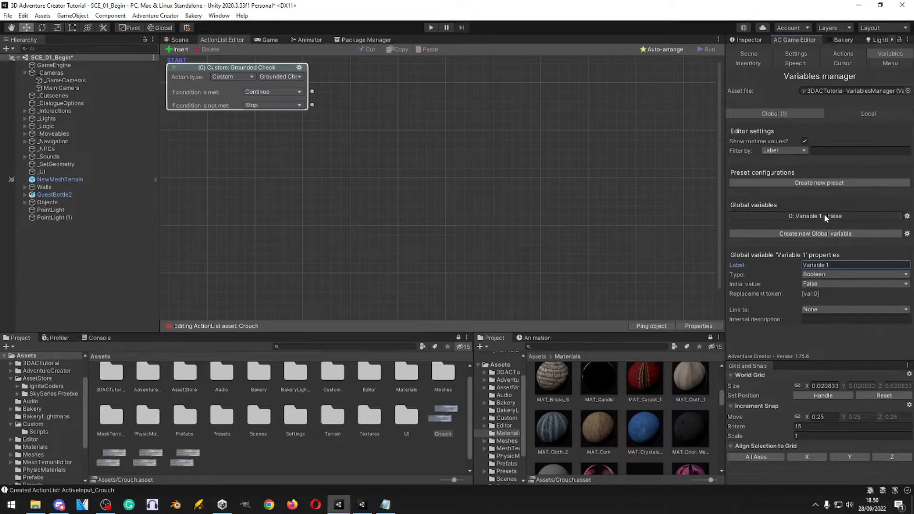
{"action": "left_click", "coordinate": [841, 266]}
{"action": "type", "text": "Cr"}
{"action": "key", "text": "BackSpace"}
{"action": "type", "text": "uchToggle"}
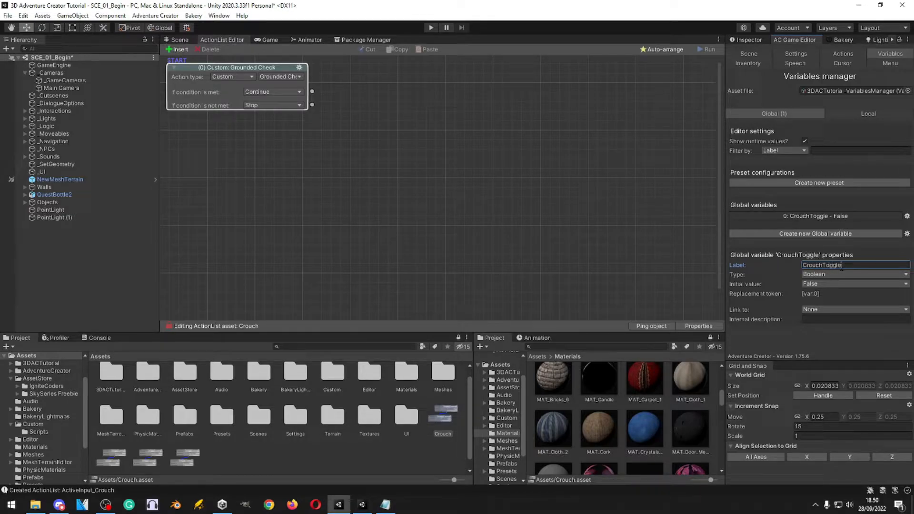
- Add a Variable: Check action that follows when the Grounded Check condition is met
{"action": "left_click_drag", "start_coordinate": [314, 90], "coordinate": [371, 149]}
{"action": "left_click", "coordinate": [374, 167]}
{"action": "left_click", "coordinate": [370, 372]}
{"action": "left_click", "coordinate": [412, 163]}
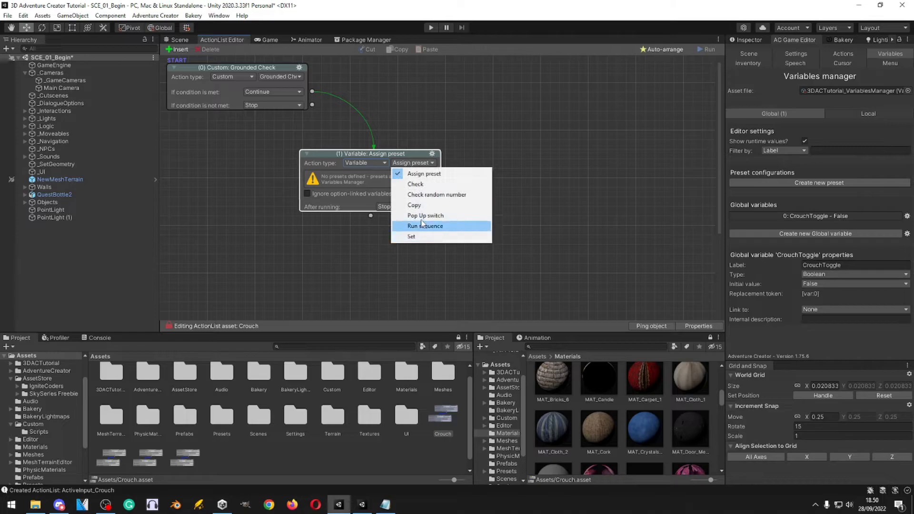
{"action": "left_click", "coordinate": [410, 185]}
{"action": "left_click_drag", "start_coordinate": [394, 154], "coordinate": [389, 137]}
- Add an action from the variable check's met condition and set its type to Object: Transform
{"action": "left_click_drag", "start_coordinate": [407, 200], "coordinate": [499, 232]}
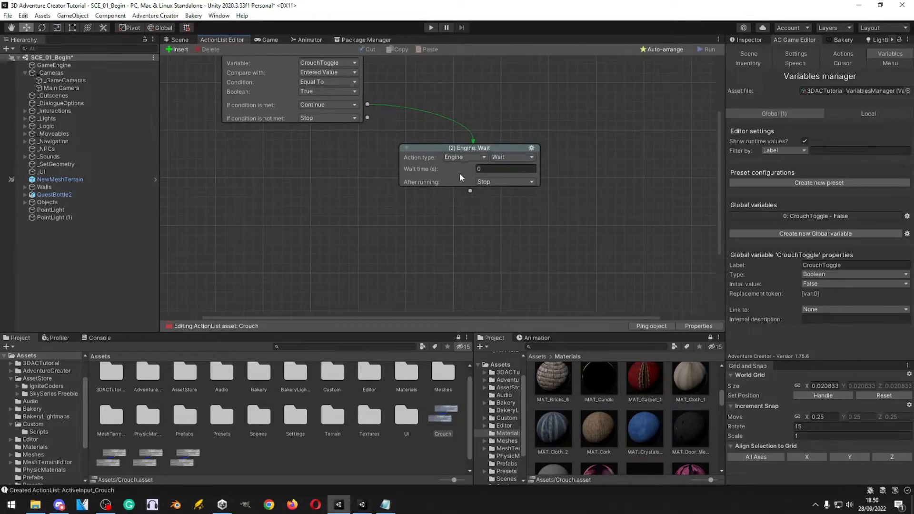
{"action": "left_click", "coordinate": [466, 157]}
{"action": "left_click", "coordinate": [468, 294]}
{"action": "left_click", "coordinate": [512, 157]}
{"action": "left_click", "coordinate": [517, 315]}
{"action": "left_click", "coordinate": [512, 157]}
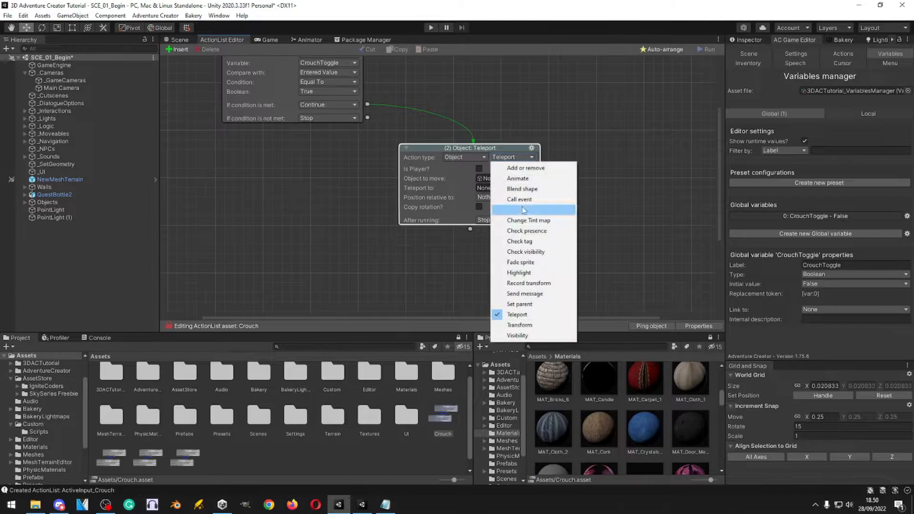
{"action": "left_click", "coordinate": [519, 325]}
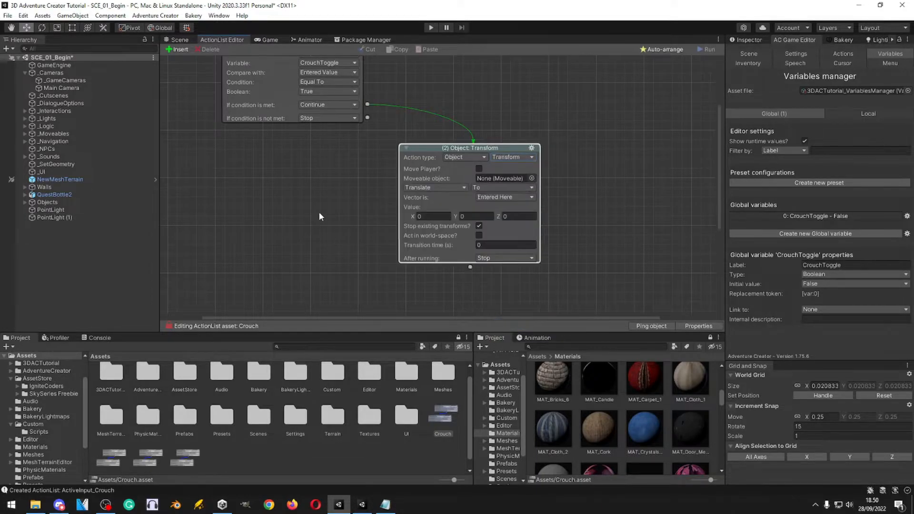
- Assign the Player prefab as the Transform action's moveable object and make it scale to 0.35 on Y
{"action": "double_click", "coordinate": [196, 416]}
{"action": "double_click", "coordinate": [218, 383]}
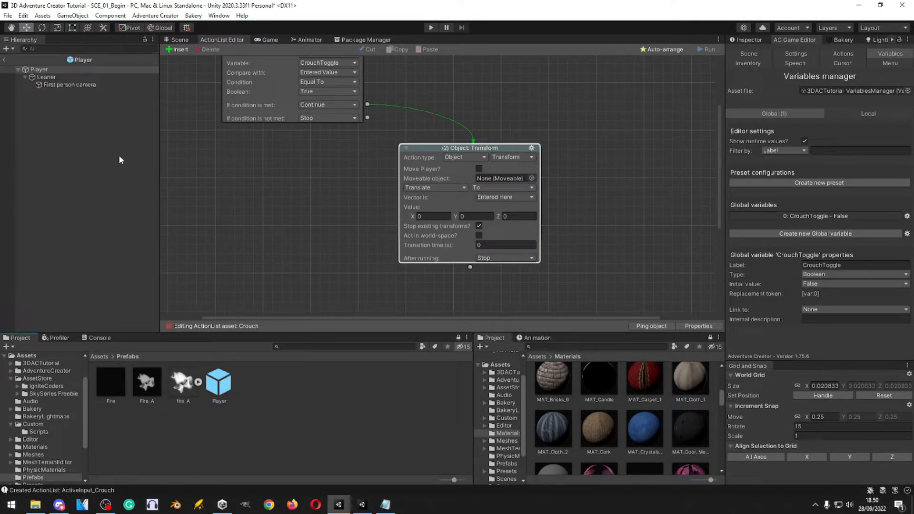
{"action": "left_click_drag", "start_coordinate": [43, 72], "coordinate": [475, 183]}
{"action": "left_click", "coordinate": [475, 217]}
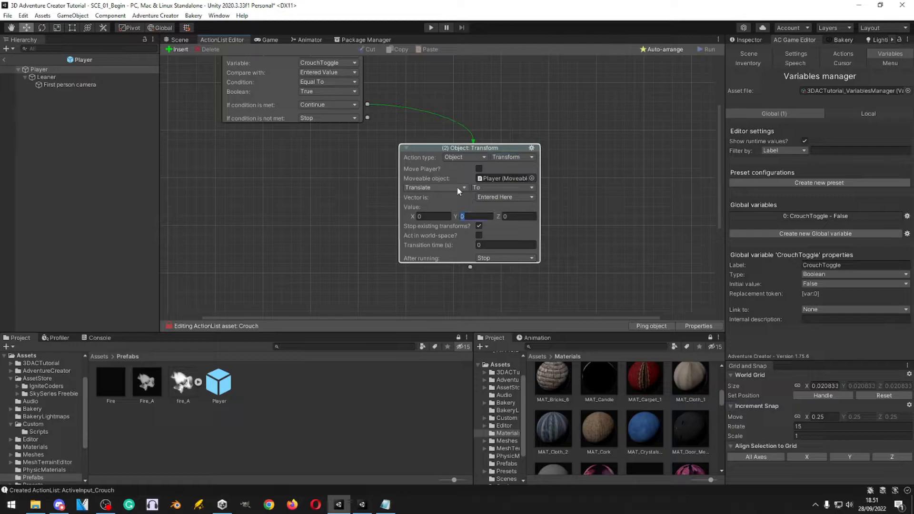
{"action": "left_click", "coordinate": [454, 186]}
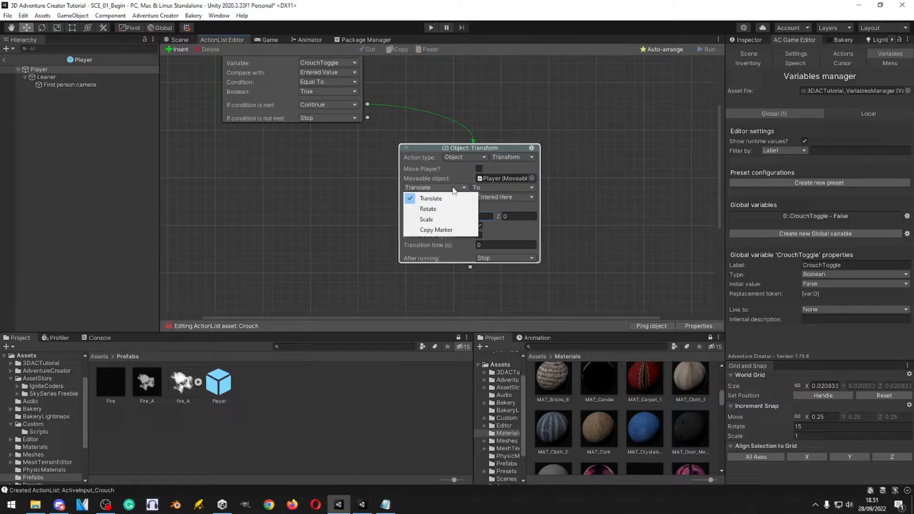
{"action": "left_click", "coordinate": [438, 223]}
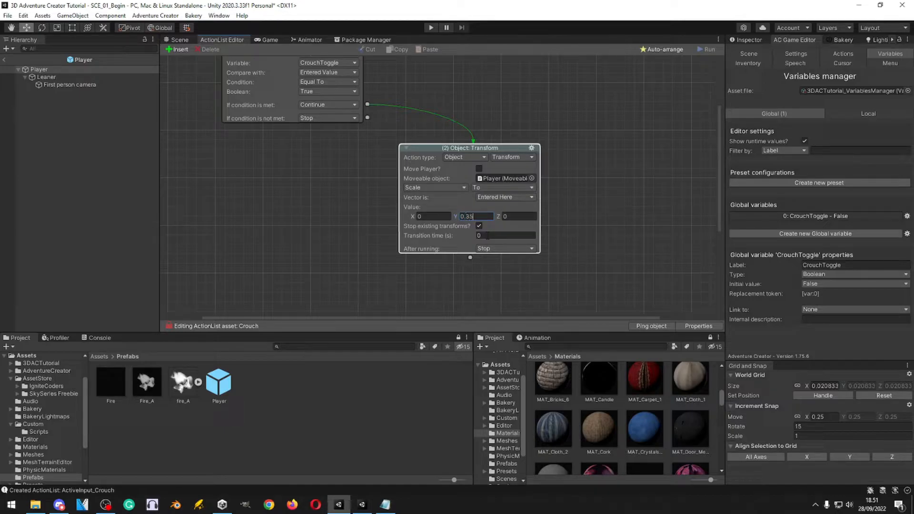
- Give the Transform action a 0.3 s transition with the Smooth move method, and disable Stop existing transforms
{"action": "left_click", "coordinate": [490, 236]}
{"action": "type", "text": "0.3"}
{"action": "left_click", "coordinate": [495, 255]}
{"action": "left_click", "coordinate": [496, 273]}
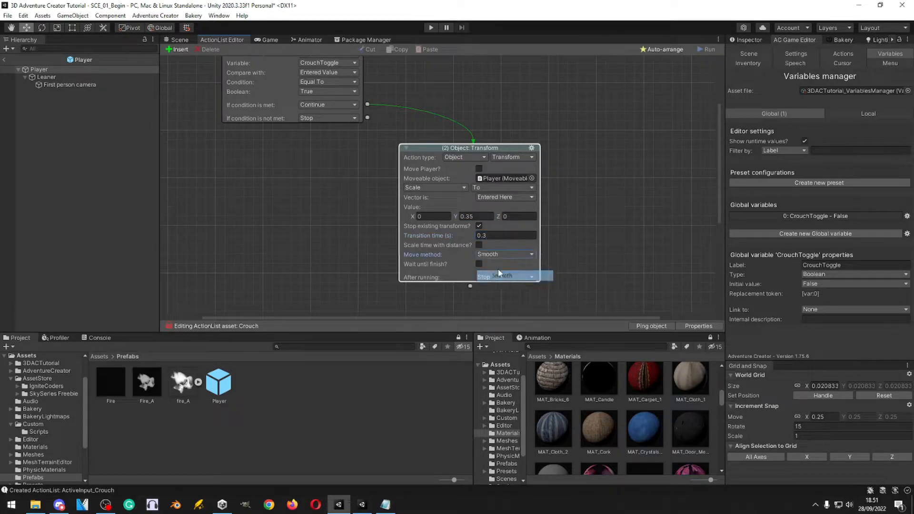
{"action": "left_click", "coordinate": [479, 227]}
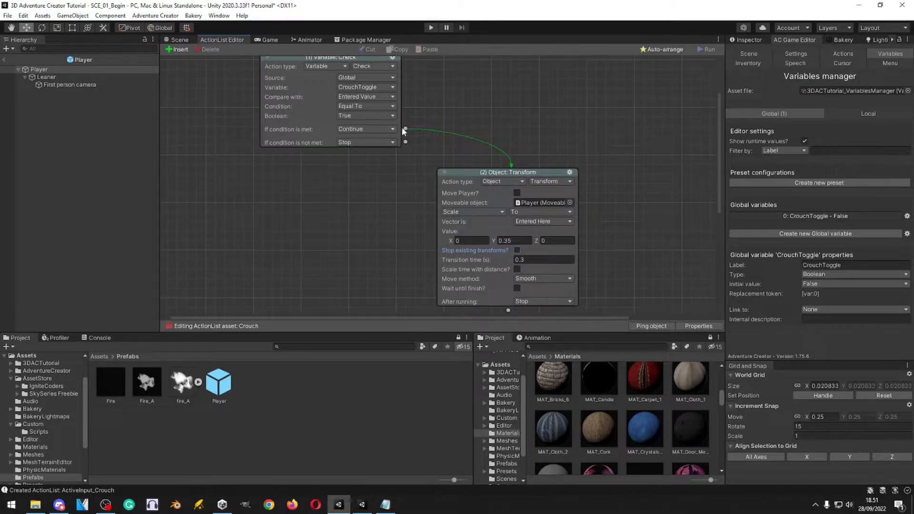
- Rewire the CrouchToggle check so the Transform action follows when the condition is not met
{"action": "scroll", "coordinate": [458, 131], "scroll_direction": "up", "scroll_amount": 2}
{"action": "left_click", "coordinate": [407, 167]}
{"action": "left_click_drag", "start_coordinate": [408, 179], "coordinate": [523, 226]}
{"action": "scroll", "coordinate": [524, 225], "scroll_direction": "down", "scroll_amount": 3}
- Copy and paste the Object: Transform action, then connect the copy to the CrouchToggle check's met condition
{"action": "left_click", "coordinate": [571, 154]}
{"action": "left_click", "coordinate": [593, 171]}
{"action": "right_click", "coordinate": [290, 188]}
{"action": "left_click", "coordinate": [345, 192]}
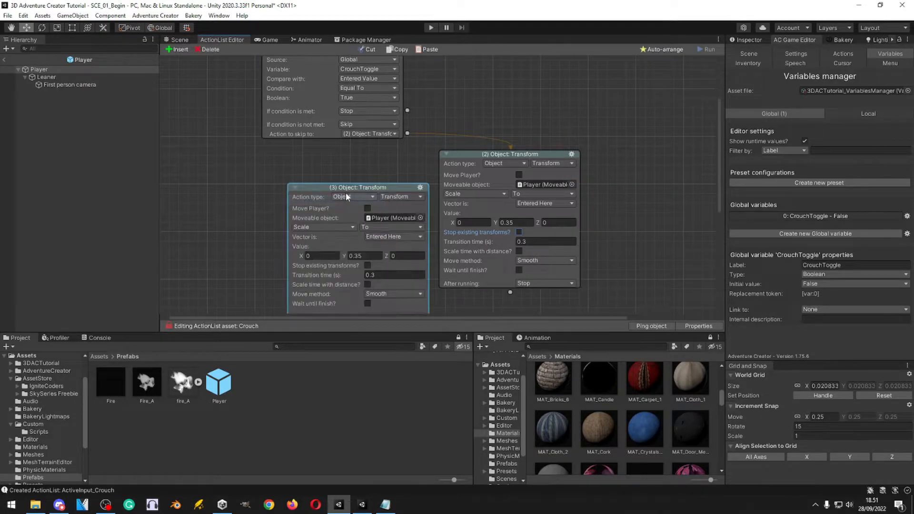
{"action": "left_click_drag", "start_coordinate": [346, 189], "coordinate": [323, 158]}
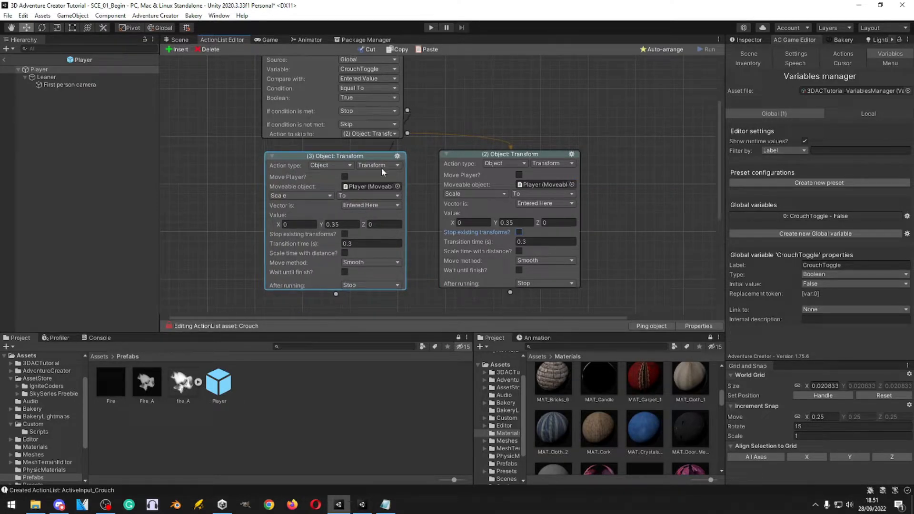
{"action": "left_click_drag", "start_coordinate": [386, 167], "coordinate": [382, 170]}
- Set the copied Transform action's scale to 1 on X, Y and Z
{"action": "left_click", "coordinate": [346, 225]}
{"action": "type", "text": "1"}
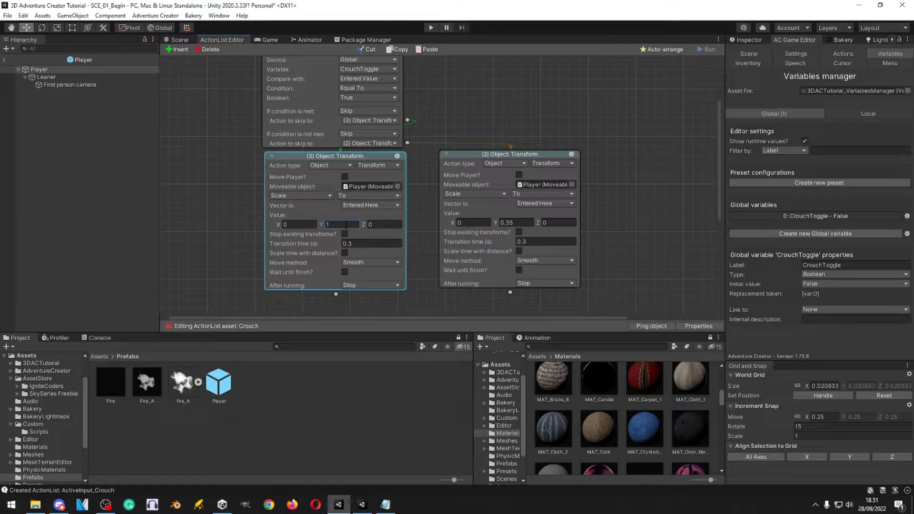
{"action": "left_click", "coordinate": [299, 225]}
{"action": "type", "text": "1"}
{"action": "left_click", "coordinate": [385, 225]}
{"action": "type", "text": "1"}
- Set the original Transform action's scale to 1 on X and Z, and line up the copied action beside it
{"action": "left_click", "coordinate": [470, 224]}
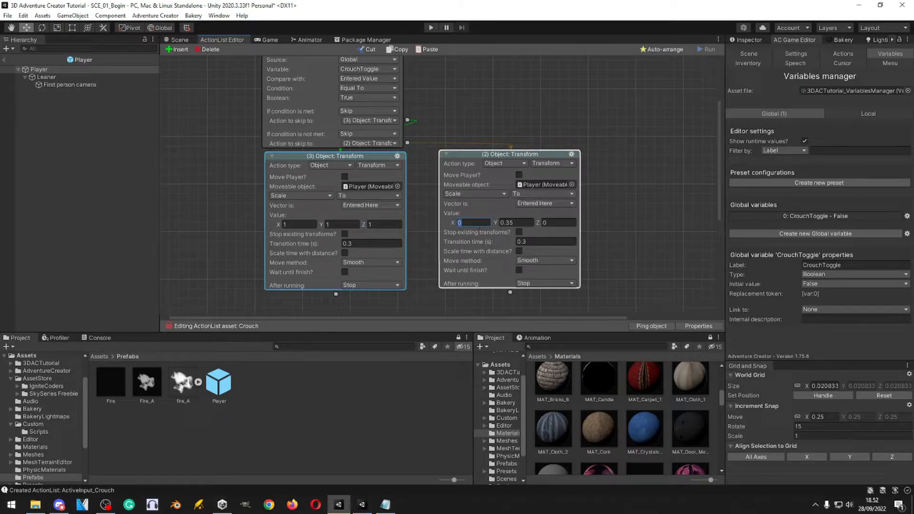
{"action": "type", "text": "1"}
{"action": "left_click", "coordinate": [556, 222]}
{"action": "left_click_drag", "start_coordinate": [374, 156], "coordinate": [378, 155]}
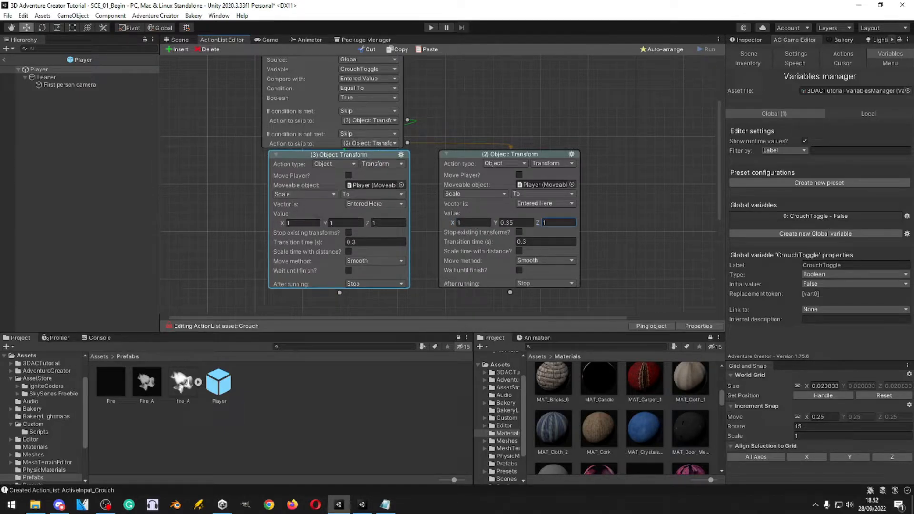
- Move the copied Transform action slightly lower beneath the CrouchToggle check and review the scale values of both branches
{"action": "left_click", "coordinate": [388, 223]}
{"action": "scroll", "coordinate": [447, 172], "scroll_direction": "down", "scroll_amount": 3}
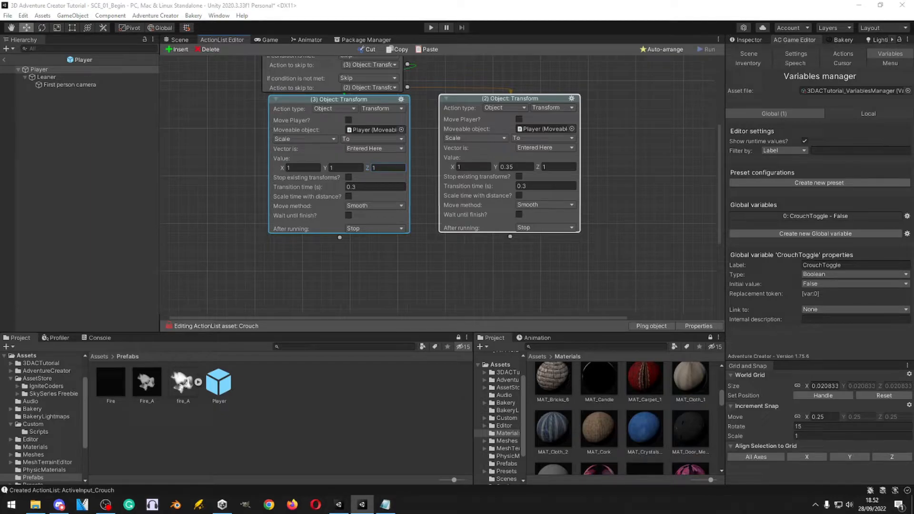
{"action": "scroll", "coordinate": [482, 127], "scroll_direction": "up", "scroll_amount": 6}
{"action": "scroll", "coordinate": [448, 111], "scroll_direction": "down", "scroll_amount": 1}
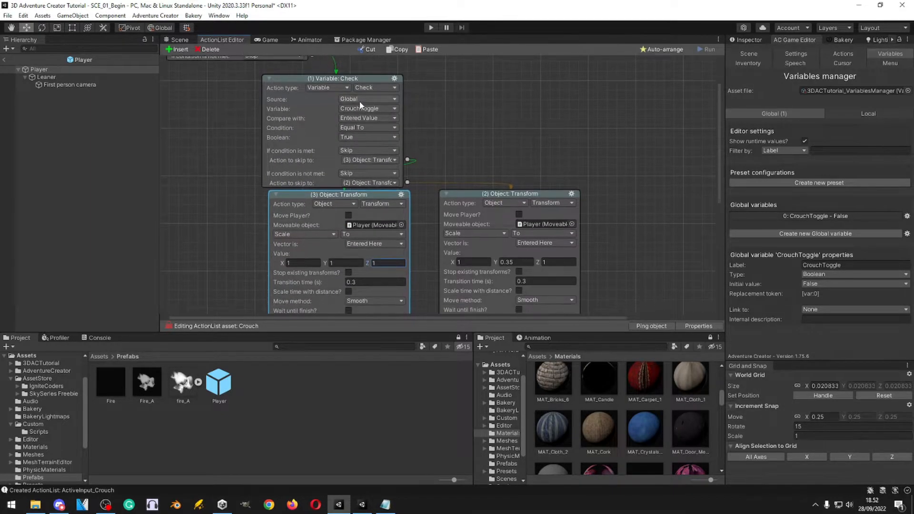
{"action": "scroll", "coordinate": [479, 110], "scroll_direction": "down", "scroll_amount": 2}
{"action": "left_click_drag", "start_coordinate": [388, 167], "coordinate": [387, 180]}
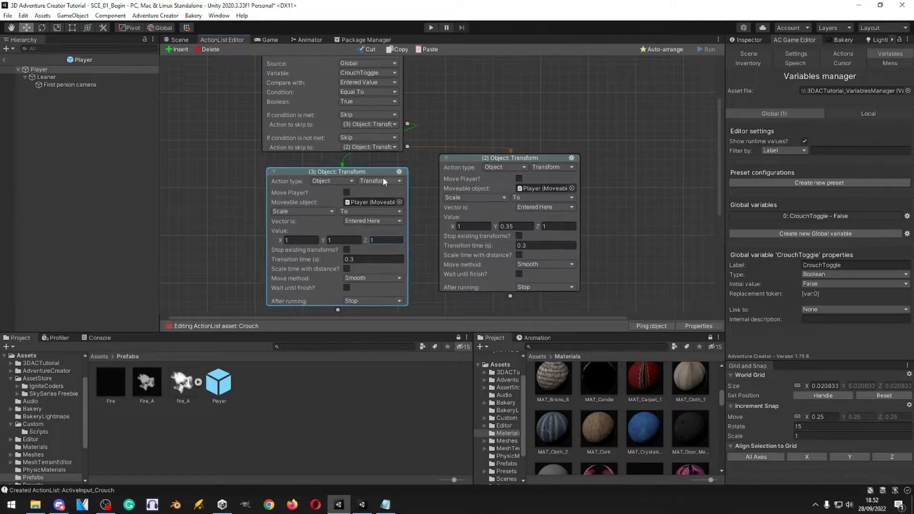
{"action": "scroll", "coordinate": [435, 125], "scroll_direction": "down", "scroll_amount": 3}
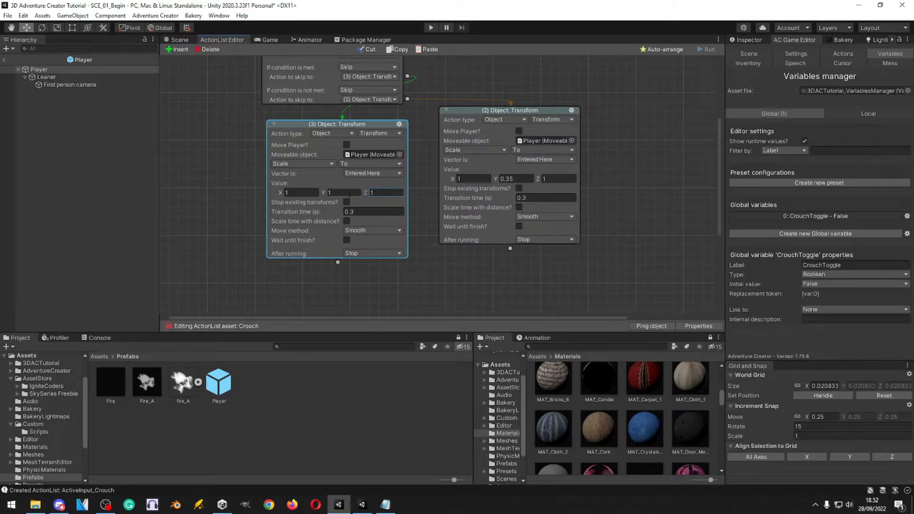
{"action": "scroll", "coordinate": [465, 100], "scroll_direction": "up", "scroll_amount": 3}
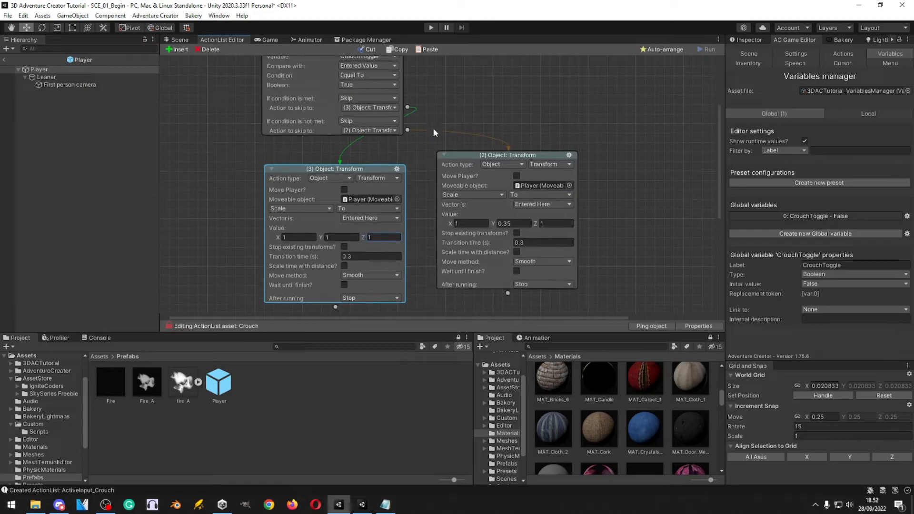
{"action": "scroll", "coordinate": [522, 142], "scroll_direction": "down", "scroll_amount": 2}
{"action": "left_click_drag", "start_coordinate": [376, 140], "coordinate": [384, 129]}
{"action": "left_click", "coordinate": [509, 202]}
{"action": "left_click", "coordinate": [514, 194]}
{"action": "left_click", "coordinate": [639, 168]}
- Add another action after the Transform action with Y scale 0.35, and look up the Player prefab's movement settings
{"action": "middle_click_drag", "start_coordinate": [651, 203], "coordinate": [574, 189]}
{"action": "scroll", "coordinate": [574, 193], "scroll_direction": "down", "scroll_amount": 2}
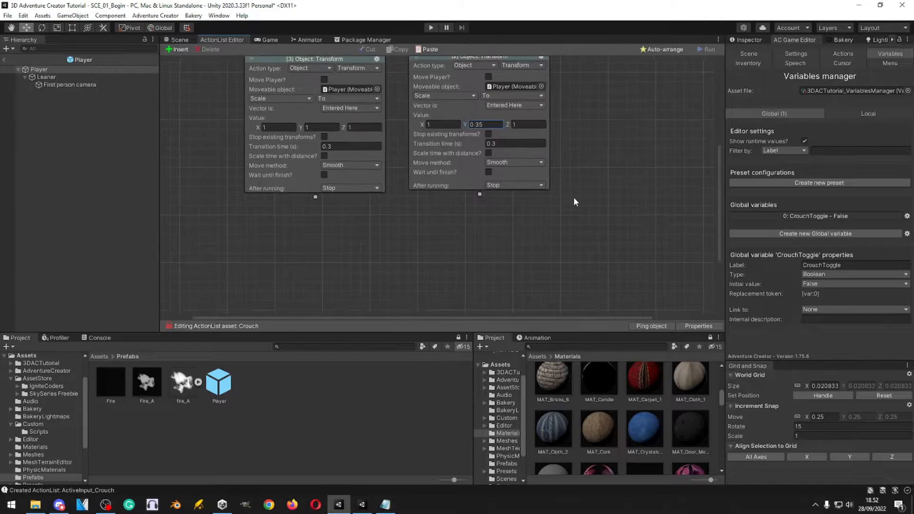
{"action": "left_click_drag", "start_coordinate": [479, 172], "coordinate": [489, 195]}
{"action": "left_click", "coordinate": [749, 39]}
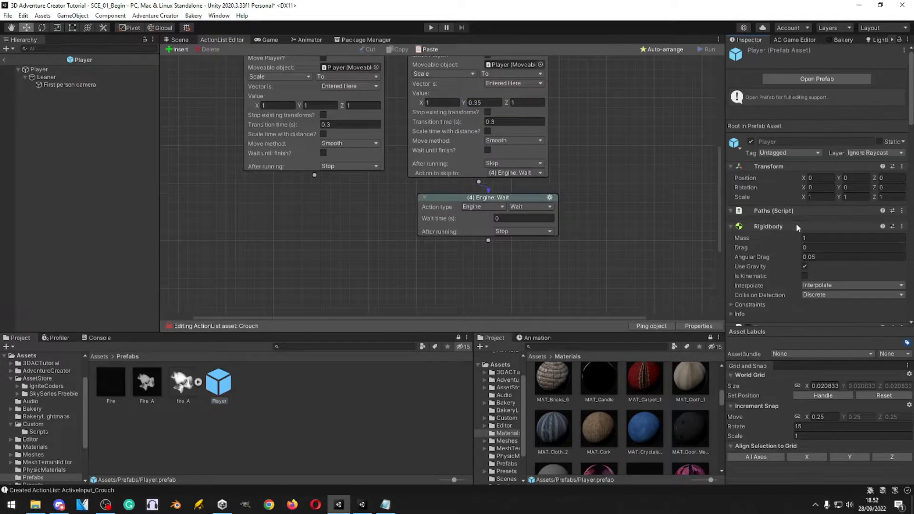
{"action": "scroll", "coordinate": [798, 216], "scroll_direction": "down", "scroll_amount": 10}
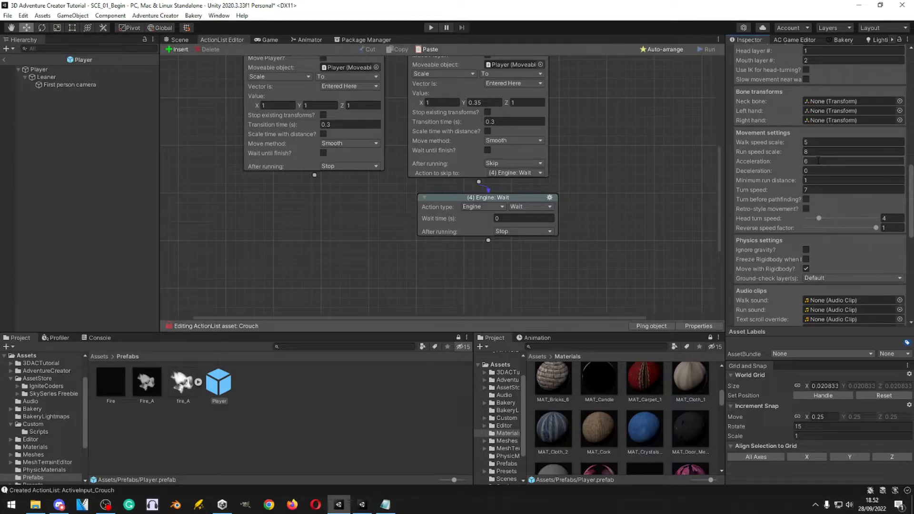
{"action": "scroll", "coordinate": [547, 229], "scroll_direction": "up", "scroll_amount": 1}
- Change the action after the crouch Transform to Character: Animate, apply it to the player, and use the Set Standard method
{"action": "left_click", "coordinate": [470, 231]}
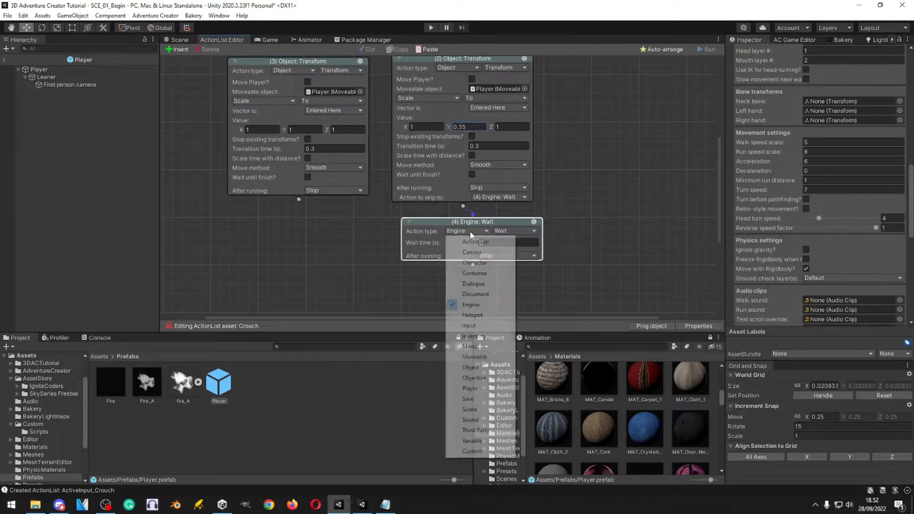
{"action": "left_click", "coordinate": [475, 262]}
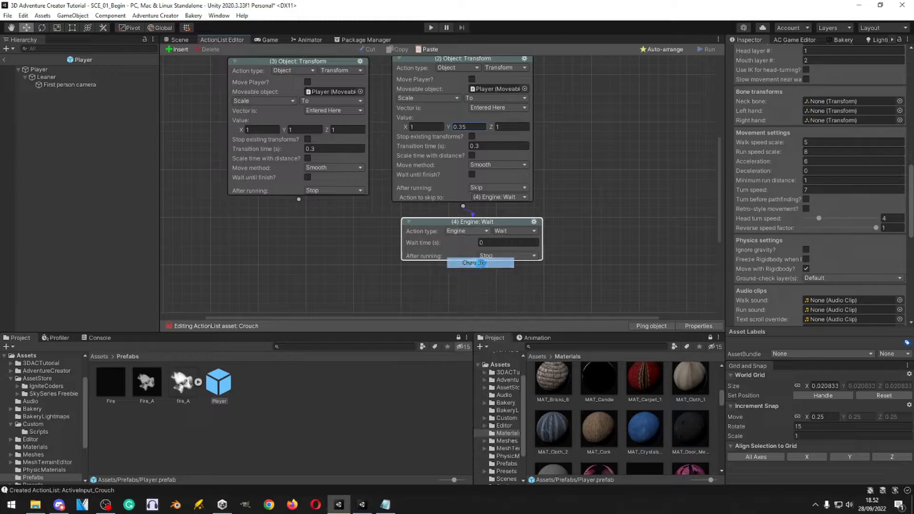
{"action": "left_click", "coordinate": [482, 243]}
{"action": "scroll", "coordinate": [548, 215], "scroll_direction": "down", "scroll_amount": 1}
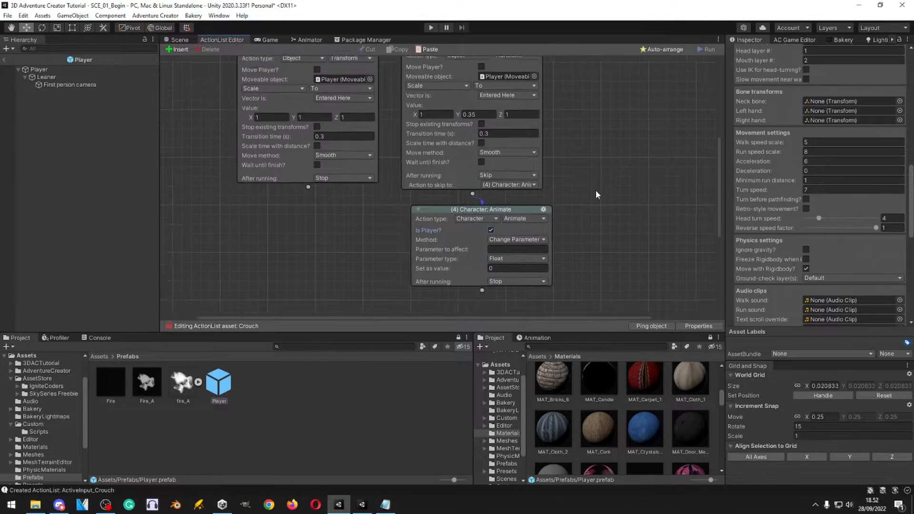
{"action": "left_click", "coordinate": [542, 220]}
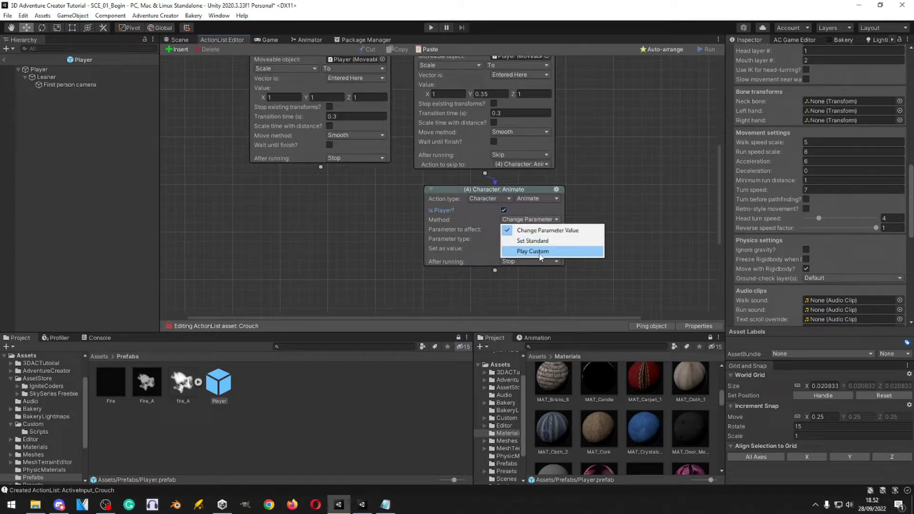
{"action": "left_click", "coordinate": [533, 240]}
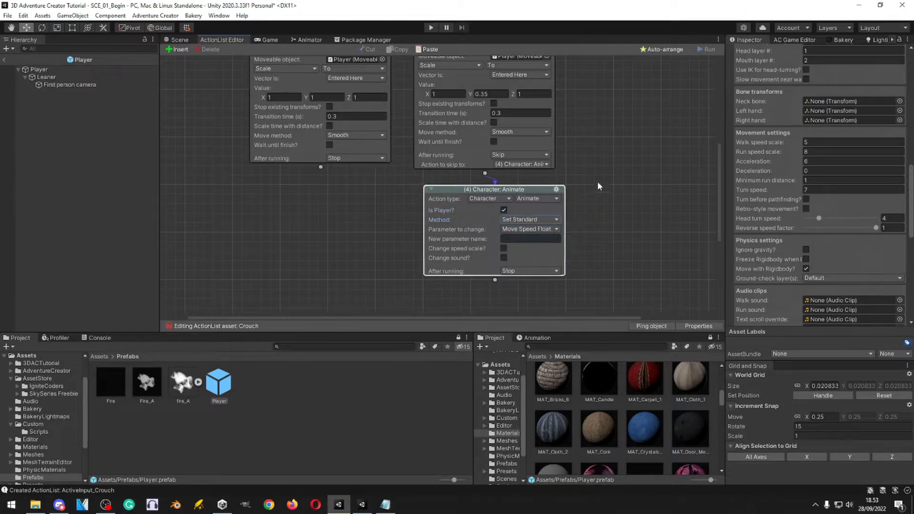
- Set the Animate action's Move Speed Float parameter name to Speed and change the speed scales to walk 2 and run 3
{"action": "scroll", "coordinate": [536, 193], "scroll_direction": "down", "scroll_amount": 1}
{"action": "left_click", "coordinate": [535, 196]}
{"action": "left_click", "coordinate": [535, 206]}
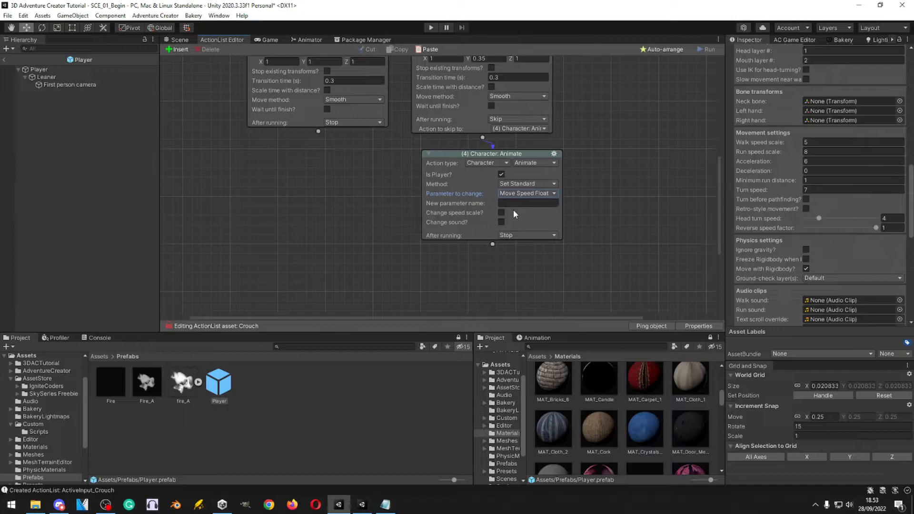
{"action": "left_click", "coordinate": [515, 203]}
{"action": "left_click", "coordinate": [501, 213]}
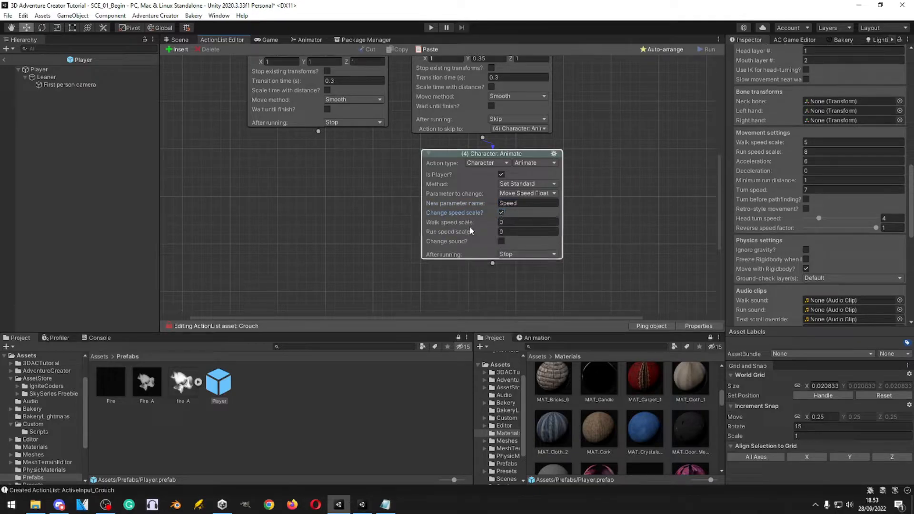
{"action": "type", "text": "2"}
{"action": "left_click", "coordinate": [514, 232]}
{"action": "type", "text": "3"}
- Copy the Animate action, paste it beneath the standing Transform action, and connect that Transform to the copy
{"action": "left_click", "coordinate": [555, 155]}
{"action": "left_click", "coordinate": [582, 168]}
{"action": "right_click", "coordinate": [260, 160]}
{"action": "left_click", "coordinate": [295, 175]}
{"action": "left_click_drag", "start_coordinate": [319, 132], "coordinate": [323, 166]}
{"action": "left_click_drag", "start_coordinate": [335, 167], "coordinate": [323, 162]}
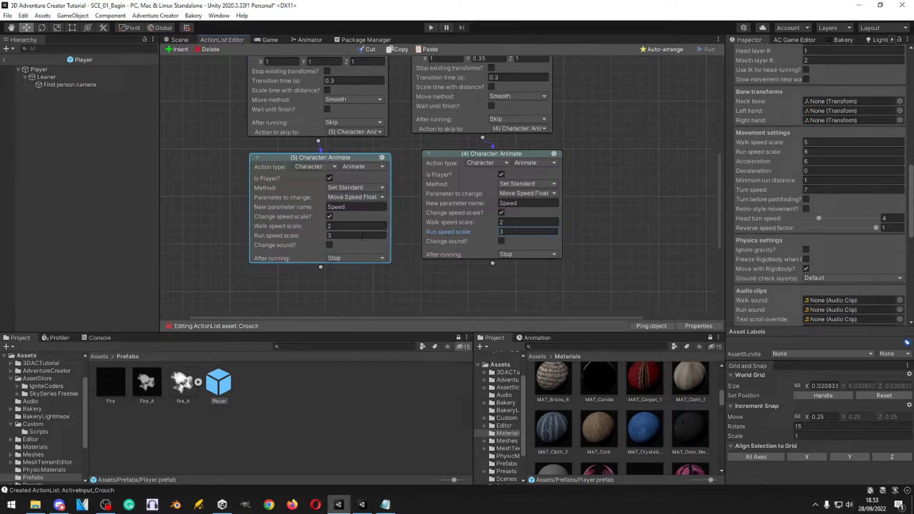
- Set the copied Animate action's walk speed scale to 5 and run speed scale to 8
{"action": "left_click", "coordinate": [335, 226]}
{"action": "type", "text": "5"}
{"action": "left_click", "coordinate": [338, 235]}
{"action": "type", "text": "8"}
{"action": "scroll", "coordinate": [476, 191], "scroll_direction": "down", "scroll_amount": 3}
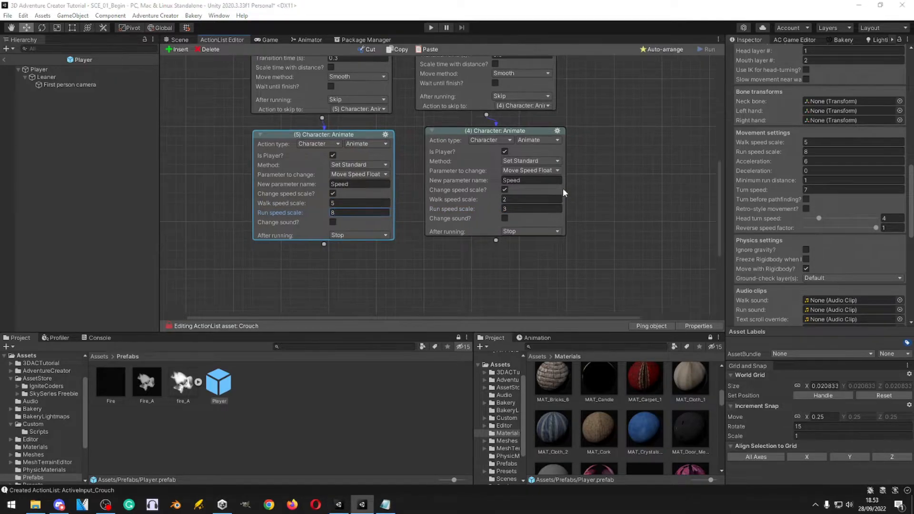
- Add a Variable: Set action after the crouch Animate action and set CrouchToggle to True
{"action": "scroll", "coordinate": [614, 178], "scroll_direction": "down", "scroll_amount": 1}
{"action": "left_click_drag", "start_coordinate": [507, 204], "coordinate": [506, 216]}
{"action": "scroll", "coordinate": [621, 162], "scroll_direction": "up", "scroll_amount": 3}
{"action": "scroll", "coordinate": [546, 305], "scroll_direction": "down", "scroll_amount": 4}
{"action": "left_click", "coordinate": [500, 192]}
{"action": "left_click", "coordinate": [504, 403]}
{"action": "left_click", "coordinate": [536, 192]}
{"action": "left_click", "coordinate": [543, 251]}
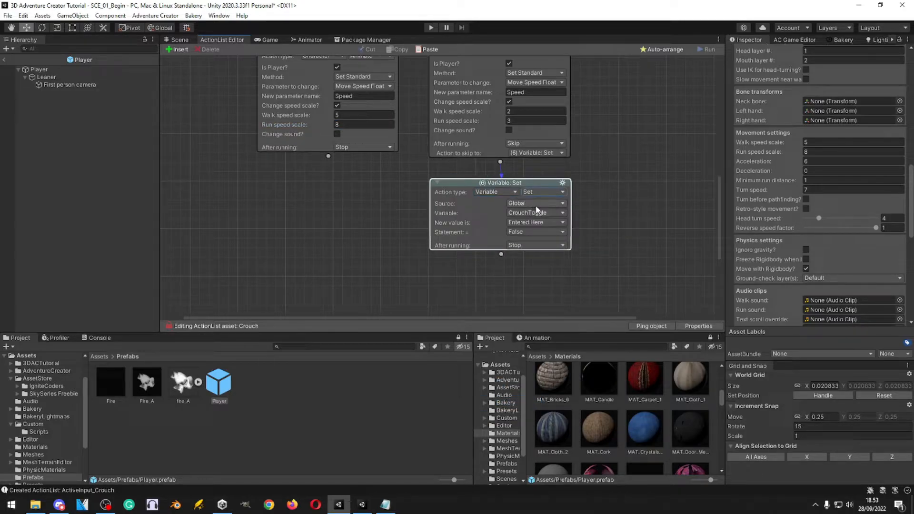
{"action": "left_click", "coordinate": [535, 232]}
{"action": "left_click", "coordinate": [529, 241]}
- Copy the Variable: Set action, connect the copy after the standing Animate action, and set its CrouchToggle statement to False
{"action": "left_click", "coordinate": [562, 183]}
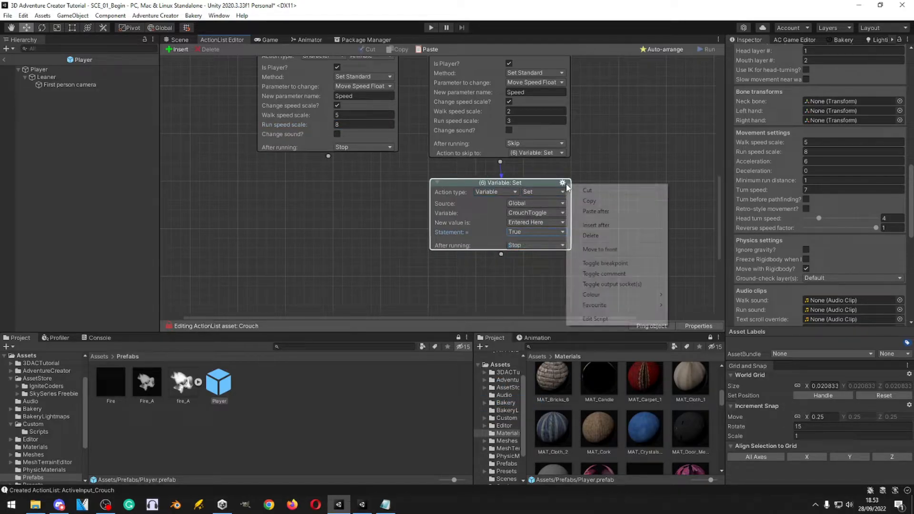
{"action": "left_click", "coordinate": [589, 200]}
{"action": "right_click", "coordinate": [258, 183]}
{"action": "left_click", "coordinate": [306, 199]}
{"action": "left_click_drag", "start_coordinate": [329, 156], "coordinate": [328, 200]}
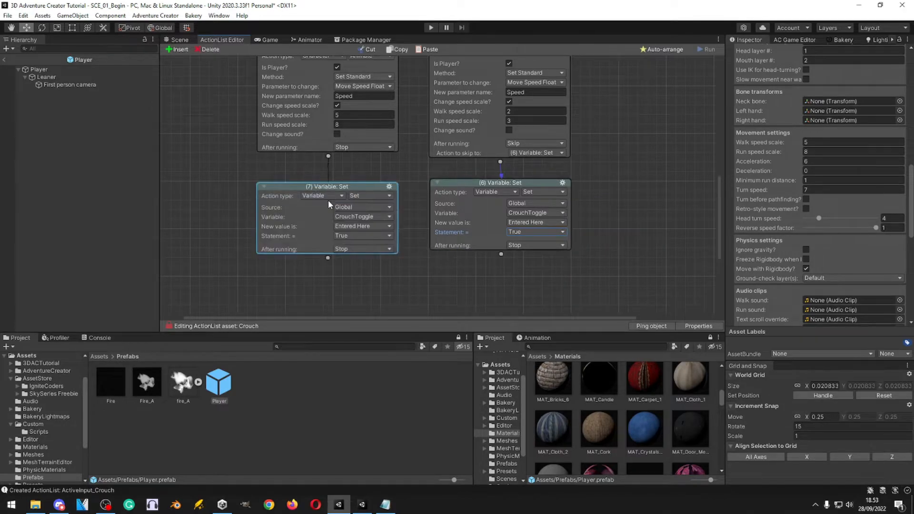
{"action": "left_click", "coordinate": [362, 236]}
{"action": "left_click", "coordinate": [348, 256]}
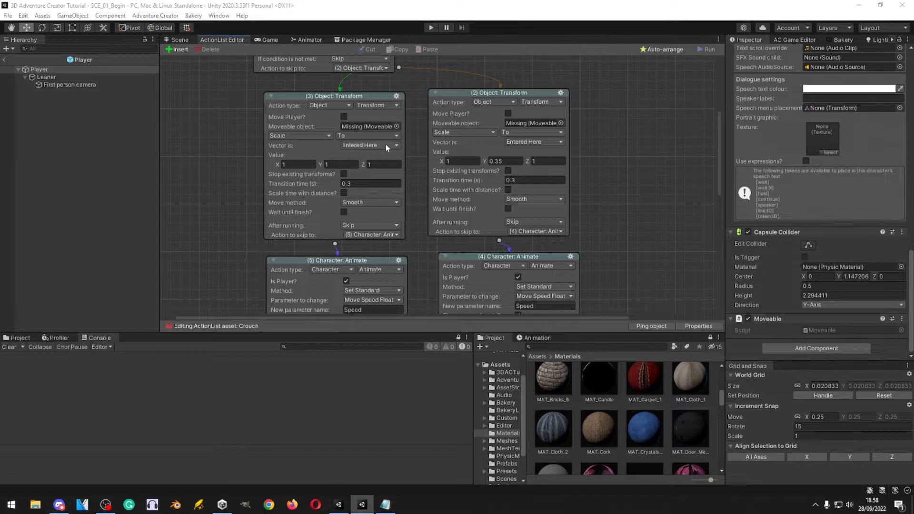
- Enable Move Player on both Transform actions of the Crouch ActionList
{"action": "left_click", "coordinate": [344, 117]}
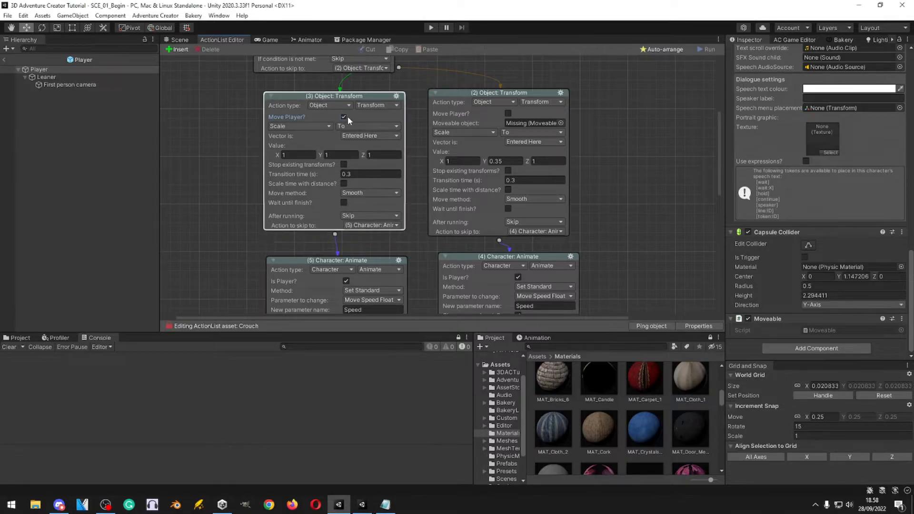
{"action": "left_click", "coordinate": [507, 113]}
- Run the game and walk around the scene, testing the crouch movement through the low tunnel in the blocks
{"action": "key", "text": "ctrl+p"}
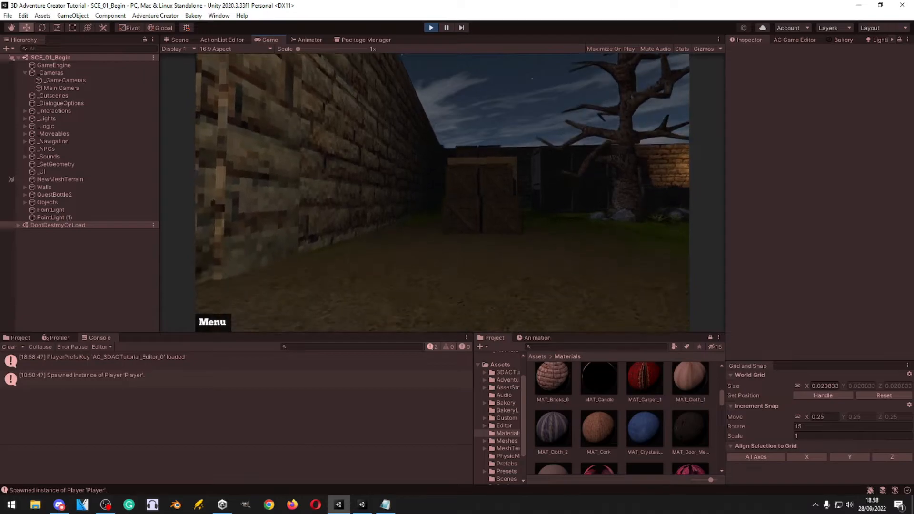
{"action": "key", "text": "w"}
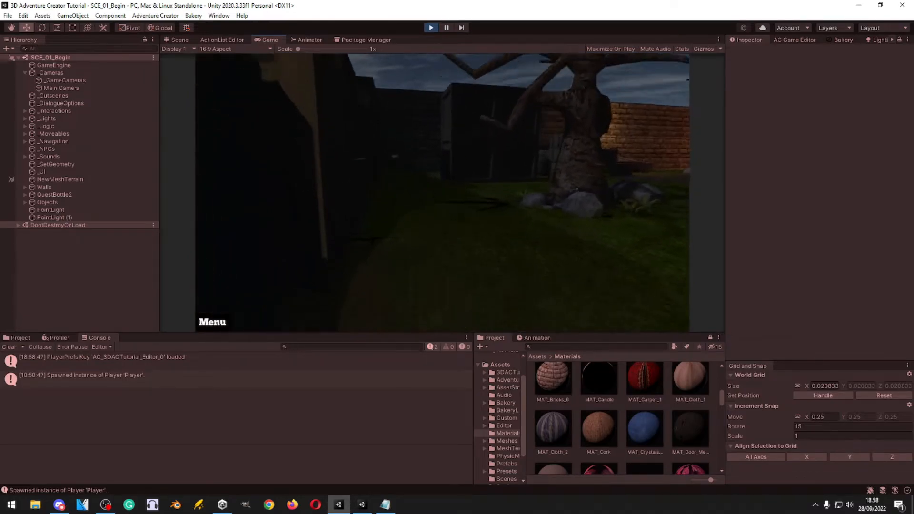
{"action": "key", "text": "w"}
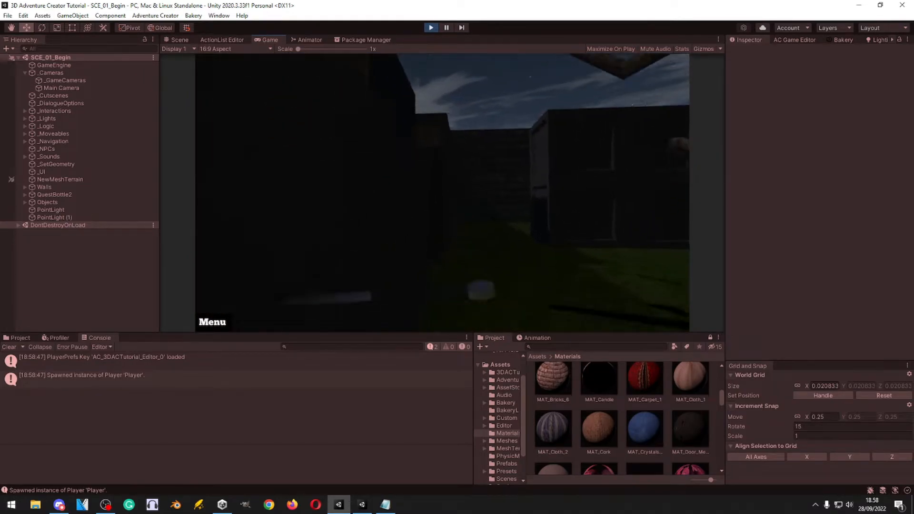
{"action": "key", "text": "w"}
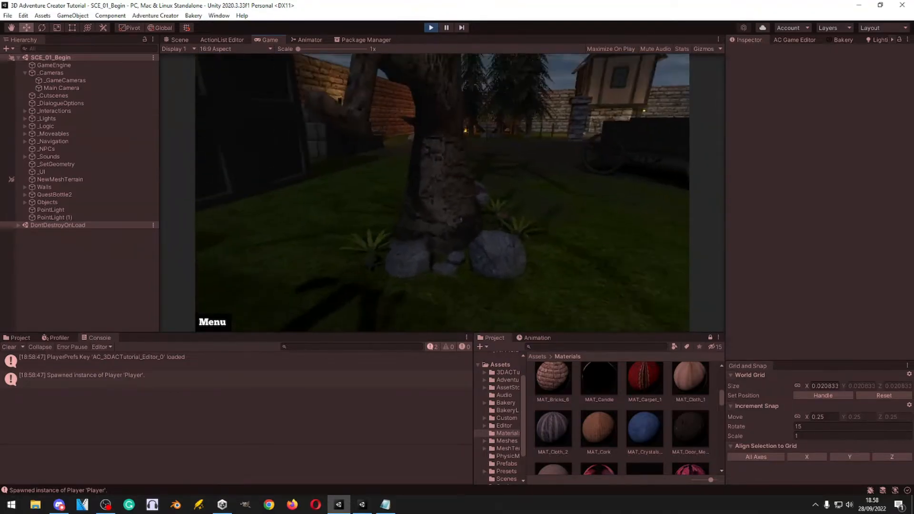
{"action": "key", "text": "w"}
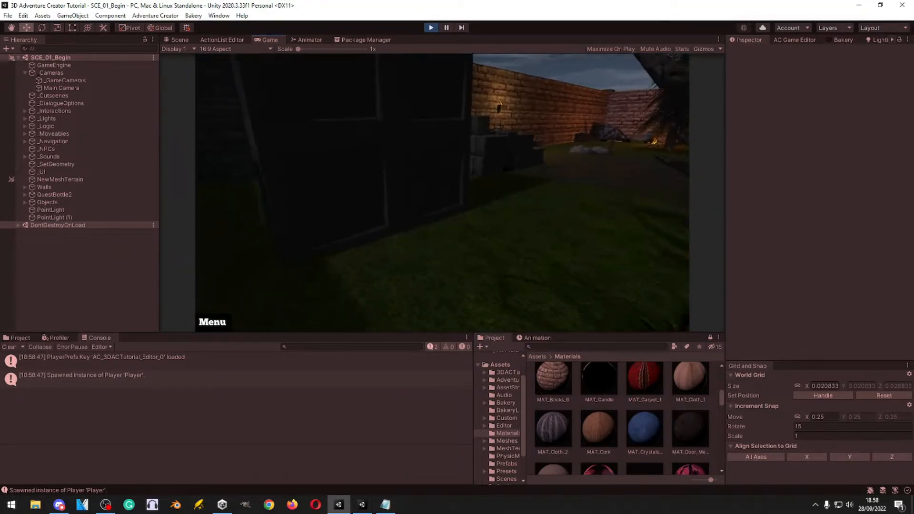
{"action": "key", "text": "w"}
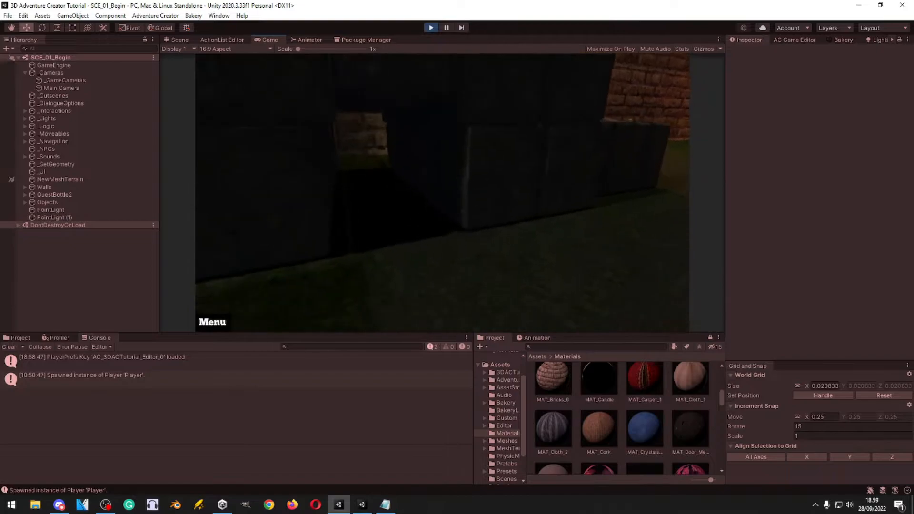
{"action": "key", "text": "w"}
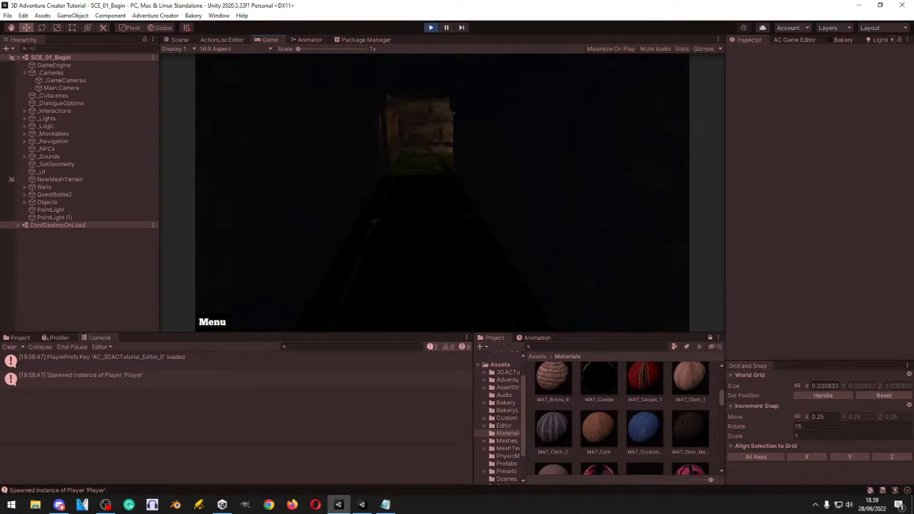
{"action": "key", "text": "w"}
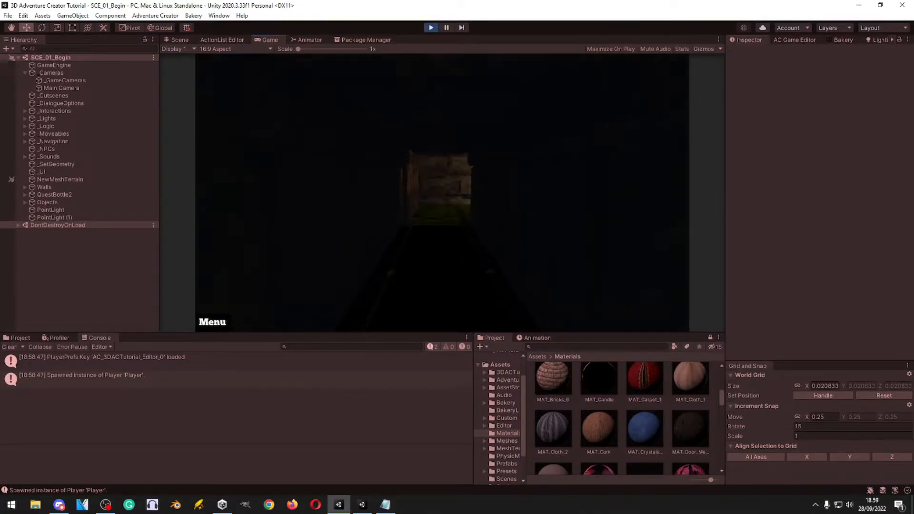
{"action": "key", "text": "w"}
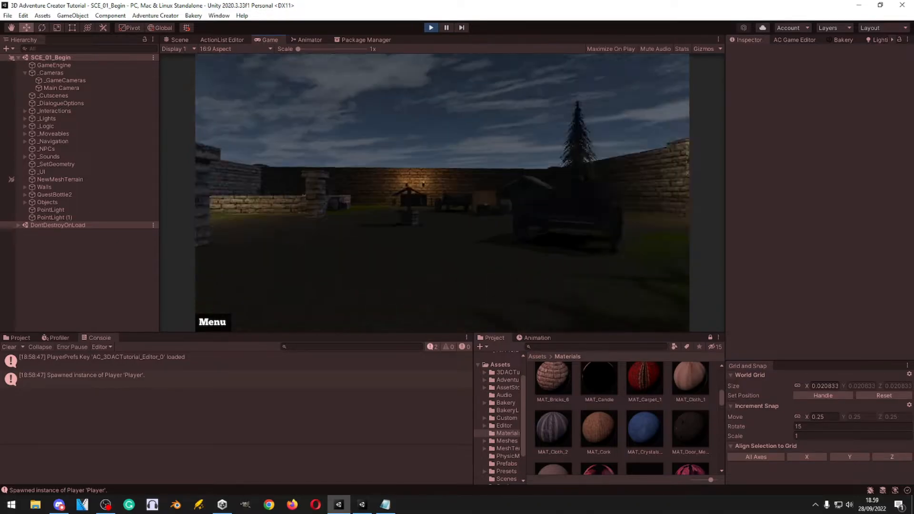
- Continue the playtest by walking across the courtyard past the cart and well, and back into the low tunnel
{"action": "key", "text": "w"}
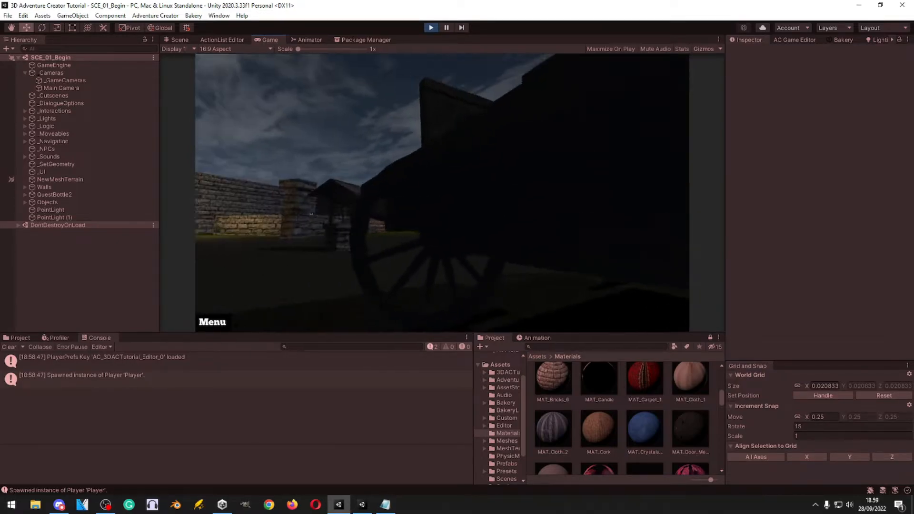
{"action": "key", "text": "w"}
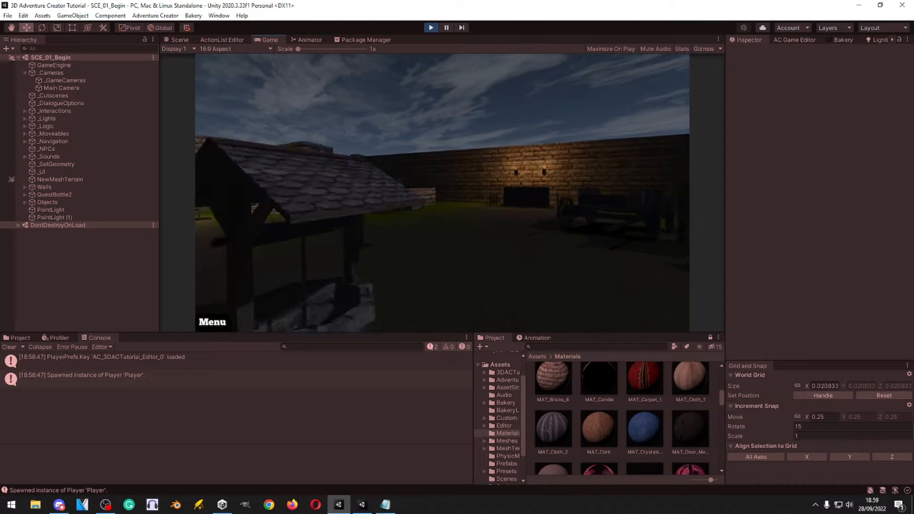
{"action": "key", "text": "w"}
{"action": "key", "text": "space"}
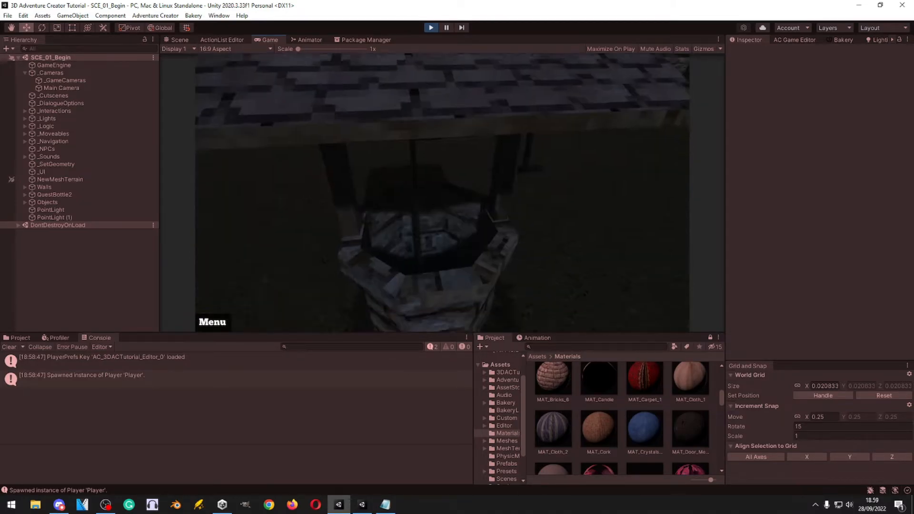
{"action": "key", "text": "w"}
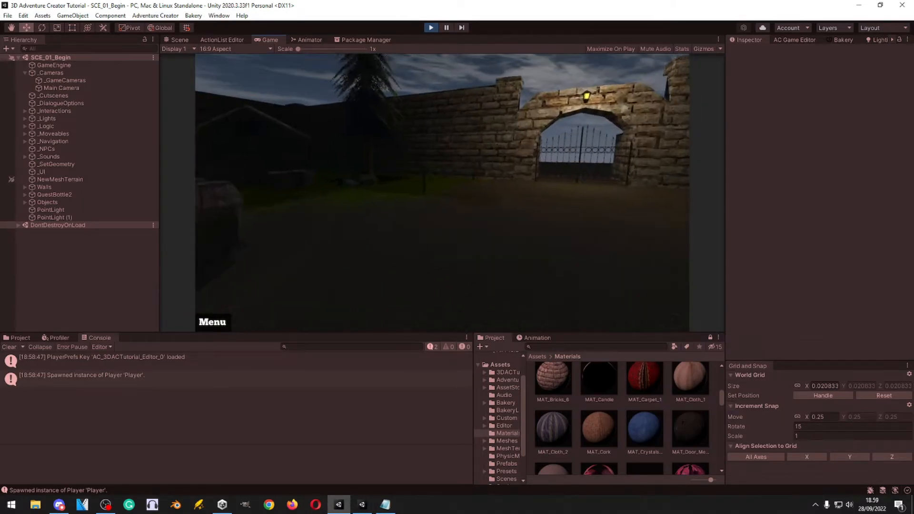
{"action": "key", "text": "w"}
{"action": "key", "text": "w"}
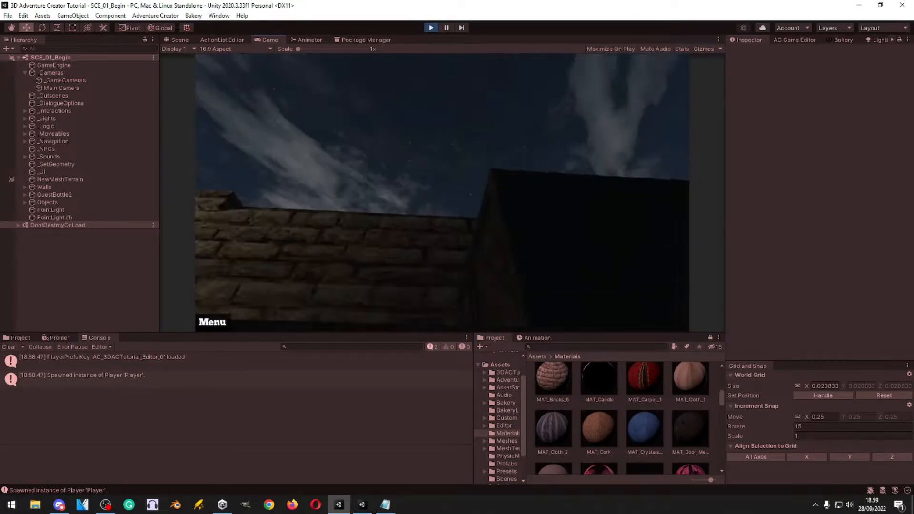
{"action": "key", "text": "w"}
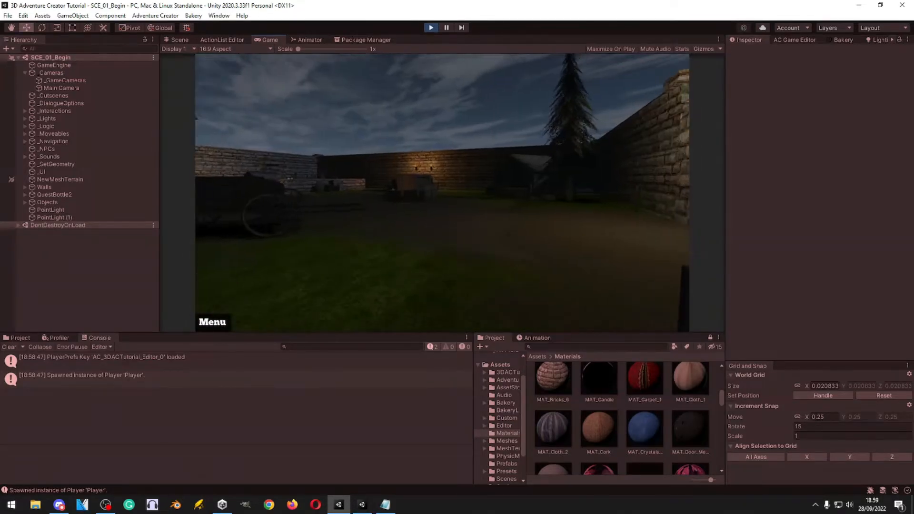
{"action": "key", "text": "w"}
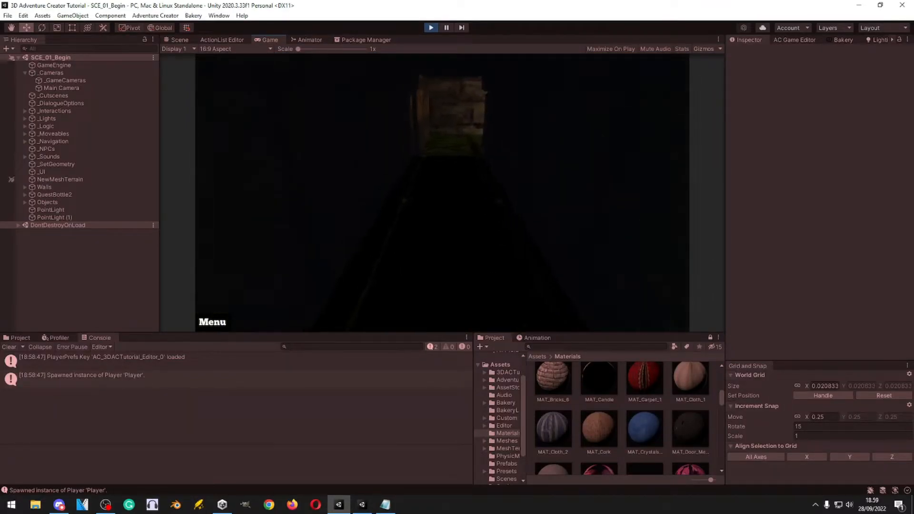
- View the running scene near the tunnel in the Scene view and select the spawned Player under DontDestroyOnLoad
{"action": "left_click", "coordinate": [182, 42]}
{"action": "right_click_drag", "start_coordinate": [424, 193], "coordinate": [245, 229]}
{"action": "key", "text": "w"}
{"action": "key", "text": "w"}
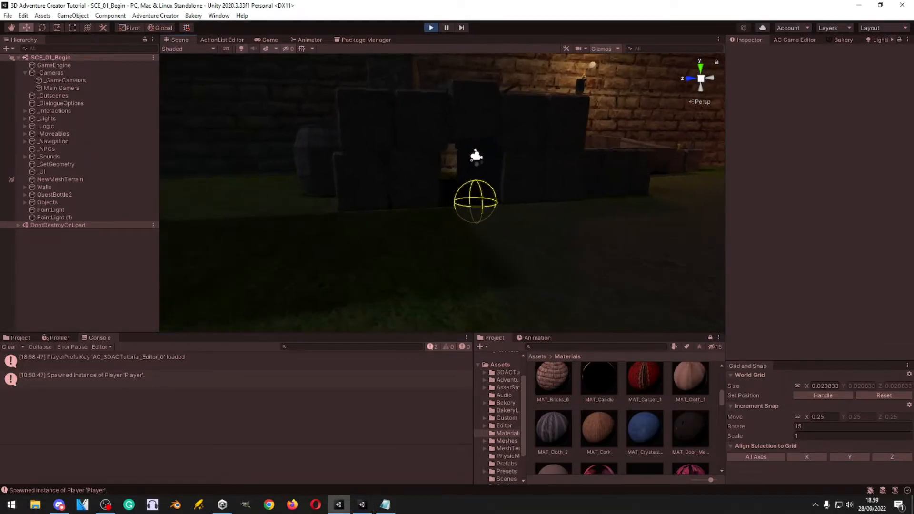
{"action": "left_click", "coordinate": [18, 224]}
{"action": "left_click", "coordinate": [29, 241]}
- Examine from several angles in the Scene view how the crouched Player fits within the block tunnel while moving
{"action": "right_click_drag", "start_coordinate": [441, 210], "coordinate": [459, 196]}
{"action": "key", "text": "w"}
{"action": "key", "text": "s"}
{"action": "key", "text": "w"}
{"action": "key", "text": "a"}
{"action": "key", "text": "d"}
{"action": "key", "text": "s"}
{"action": "key", "text": "w"}
{"action": "key", "text": "s"}
{"action": "key", "text": "a"}
{"action": "key", "text": "d"}
{"action": "key", "text": "s"}
{"action": "key", "text": "a"}
{"action": "key", "text": "w"}
{"action": "key", "text": "s"}
{"action": "key", "text": "w"}
{"action": "key", "text": "s"}
{"action": "key", "text": "a"}
{"action": "key", "text": "d"}
{"action": "key", "text": "a"}
{"action": "key", "text": "d"}
{"action": "key", "text": "w"}
{"action": "key", "text": "s"}
{"action": "key", "text": "a"}
{"action": "key", "text": "d"}
{"action": "key", "text": "w"}
- Exit Play mode and delete two of the blocks from the tunnel structure
{"action": "left_click", "coordinate": [437, 29]}
{"action": "key", "text": "w"}
{"action": "left_click", "coordinate": [326, 279]}
{"action": "right_click_drag", "start_coordinate": [352, 279], "coordinate": [381, 279]}
{"action": "key", "text": "s"}
{"action": "key", "text": "w"}
{"action": "right_click_drag", "start_coordinate": [497, 215], "coordinate": [482, 230]}
{"action": "left_click", "coordinate": [488, 221]}
{"action": "key", "text": "a"}
{"action": "key", "text": "Delete"}
{"action": "left_click", "coordinate": [430, 195]}
{"action": "key", "text": "Delete"}
- Select several blocks of the tunnel structure together and raise them slightly
{"action": "right_click_drag", "start_coordinate": [430, 196], "coordinate": [454, 254]}
{"action": "key", "text": "s"}
{"action": "key", "text": "w"}
{"action": "left_click", "coordinate": [429, 202]}
{"action": "left_click", "coordinate": [447, 138], "text": "shift"}
{"action": "left_click", "coordinate": [500, 193], "text": "shift"}
{"action": "left_click", "coordinate": [493, 214], "text": "shift"}
{"action": "key", "text": "s"}
{"action": "key", "text": "w"}
{"action": "key", "text": "s"}
{"action": "key", "text": "w"}
{"action": "key", "text": "s"}
{"action": "left_click", "coordinate": [464, 199], "text": "shift"}
{"action": "right_click_drag", "start_coordinate": [464, 199], "coordinate": [431, 237]}
{"action": "key", "text": "s"}
{"action": "key", "text": "d"}
{"action": "left_click_drag", "start_coordinate": [480, 165], "coordinate": [483, 129]}
{"action": "key", "text": "w"}
- Inspect the tunnel opening with block MS_HayBale (14) selected, and collapse the Objects group in the scene hierarchy
{"action": "right_click_drag", "start_coordinate": [483, 129], "coordinate": [449, 245]}
{"action": "left_click", "coordinate": [469, 255]}
{"action": "left_click", "coordinate": [482, 248], "text": "shift"}
{"action": "left_click", "coordinate": [546, 238]}
{"action": "right_click_drag", "start_coordinate": [547, 238], "coordinate": [433, 188]}
{"action": "right_click_drag", "start_coordinate": [463, 234], "coordinate": [415, 224]}
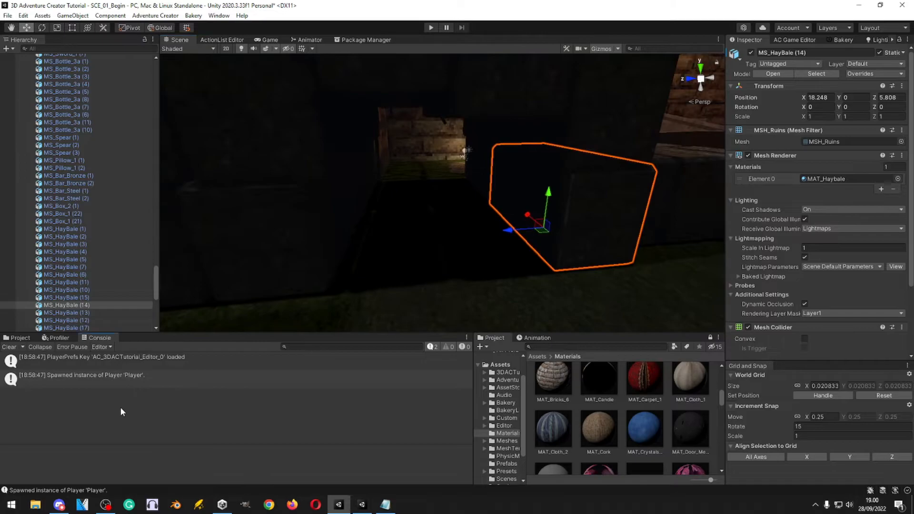
{"action": "scroll", "coordinate": [62, 203], "scroll_direction": "up", "scroll_amount": 10}
{"action": "left_click_drag", "start_coordinate": [156, 242], "coordinate": [153, 75]}
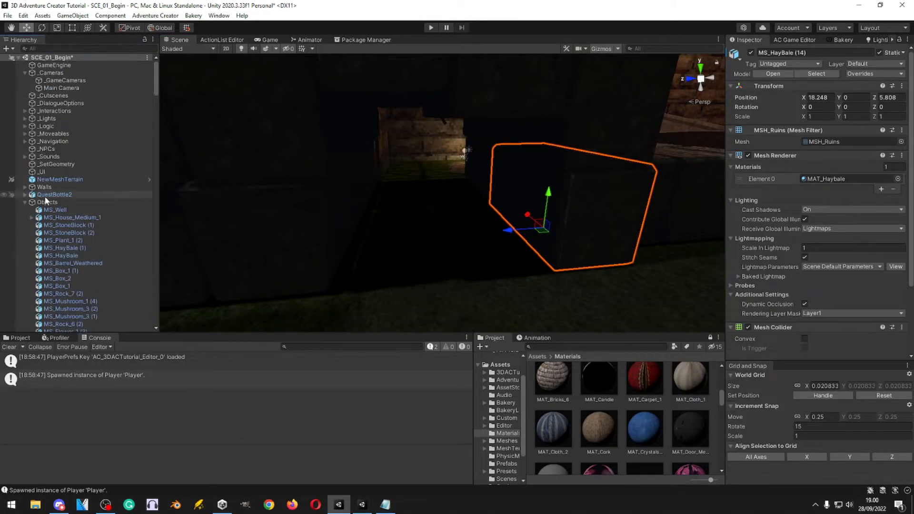
{"action": "left_click", "coordinate": [24, 202]}
{"action": "right_click_drag", "start_coordinate": [452, 197], "coordinate": [440, 150]}
- Play-test the scene by moving through the block tunnel area and jumping across the crates to reach the bottle
{"action": "left_click", "coordinate": [430, 29]}
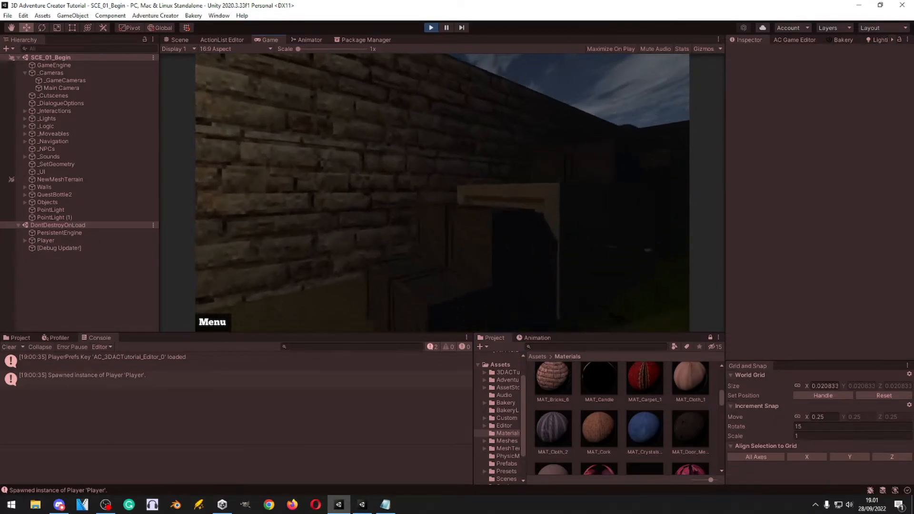
{"action": "key", "text": "w"}
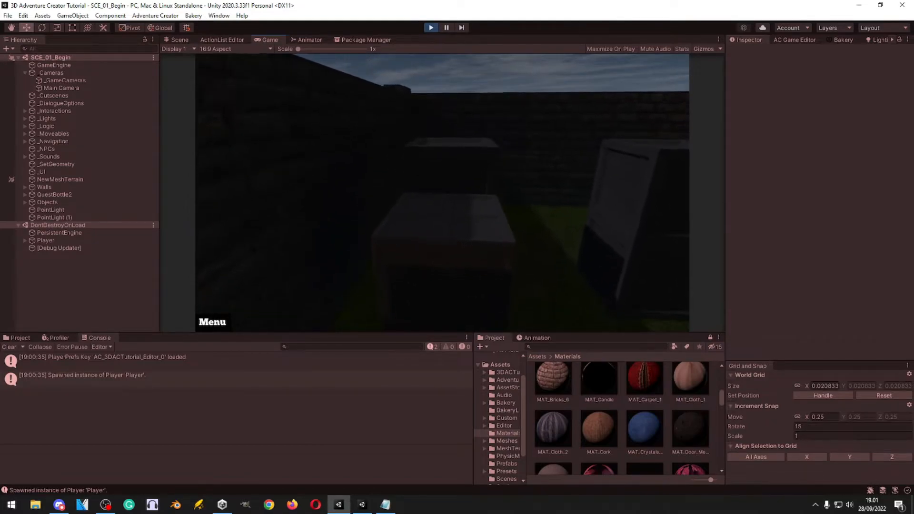
{"action": "key", "text": "w"}
{"action": "key", "text": "space"}
{"action": "key", "text": "w"}
{"action": "key", "text": "w"}
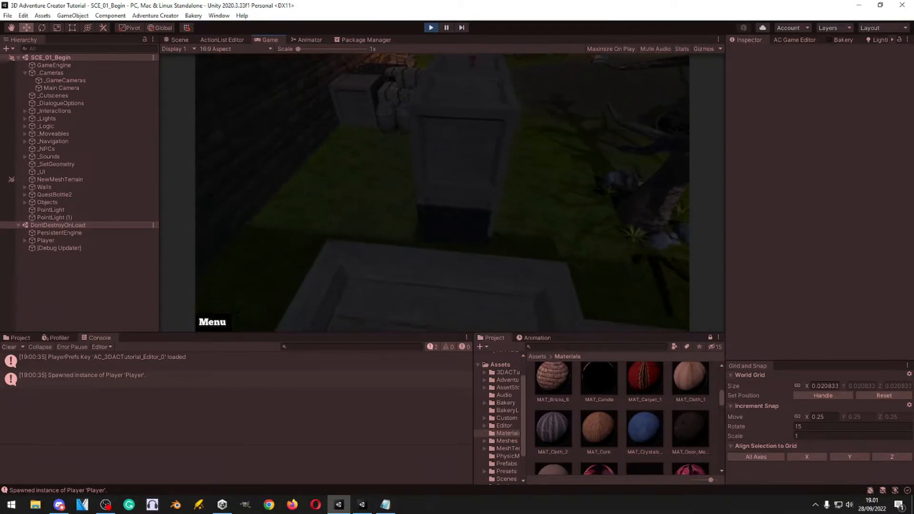
{"action": "key", "text": "w"}
{"action": "key", "text": "space"}
{"action": "key", "text": "w"}
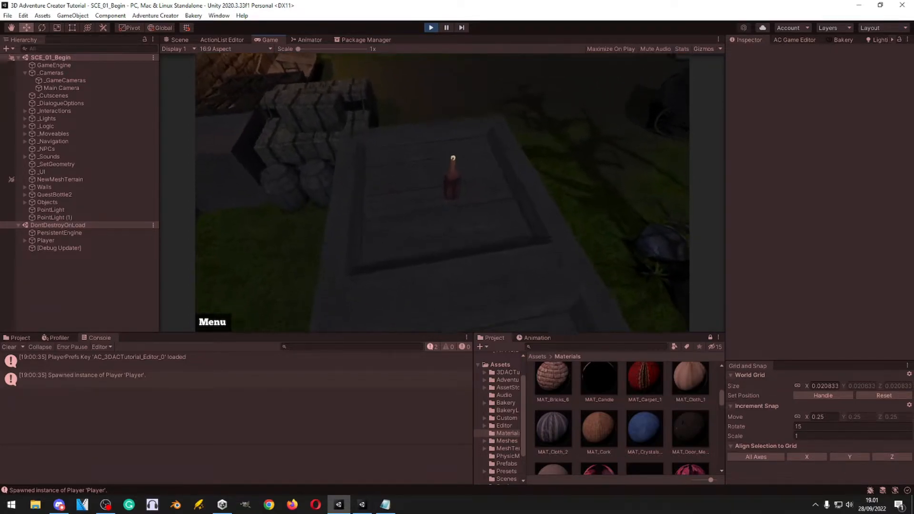
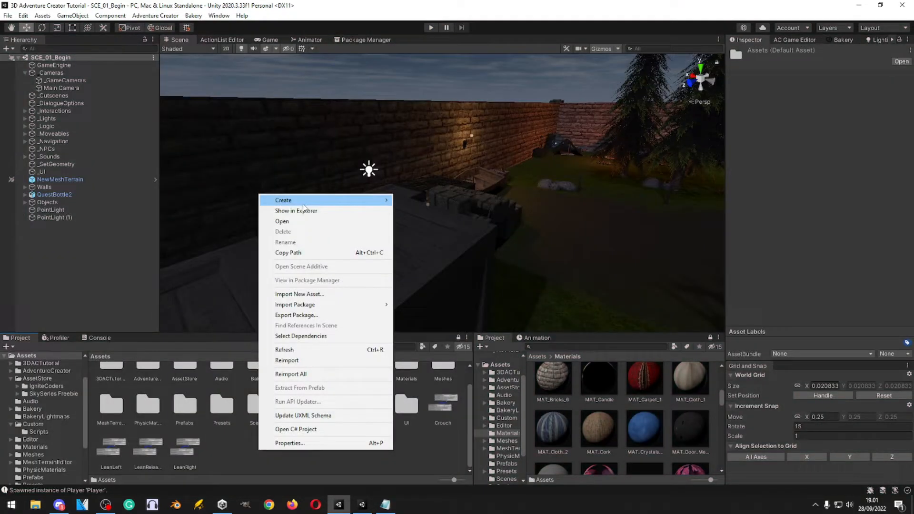
- Create a folder named AssetLists in the project's Assets folder
{"action": "mouse_move", "coordinate": [303, 203]}
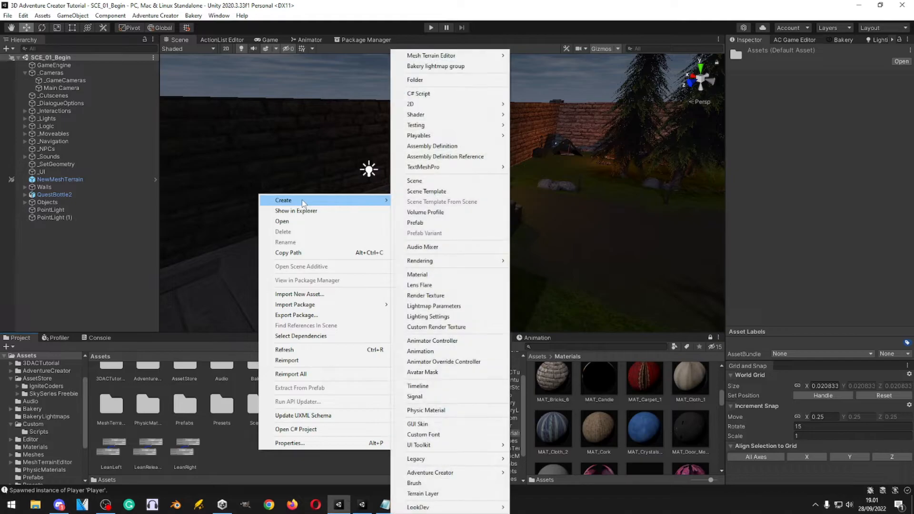
{"action": "left_click", "coordinate": [415, 80]}
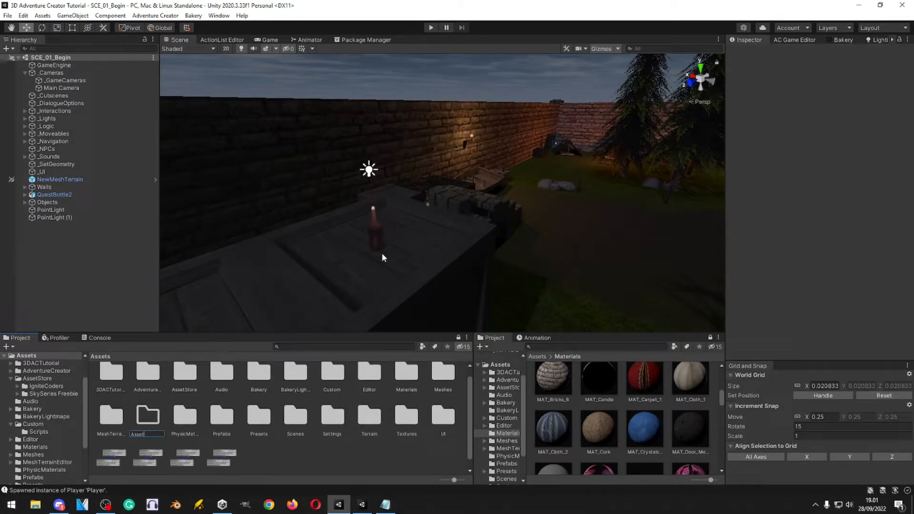
{"action": "type", "text": "AssetLists"}
{"action": "key", "text": "Return"}
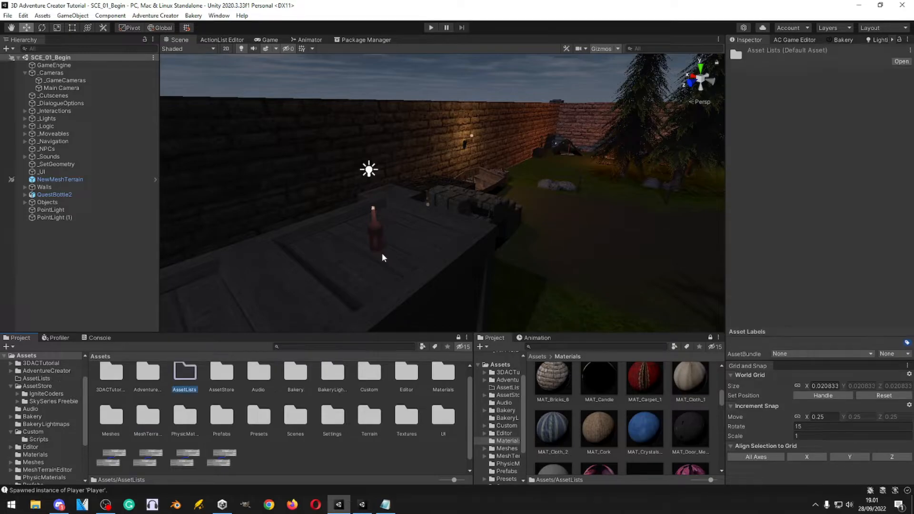
- Move the Crouch and three Lean ActionList assets together into the AssetLists folder
{"action": "scroll", "coordinate": [252, 424], "scroll_direction": "down", "scroll_amount": 1}
{"action": "left_click", "coordinate": [121, 449], "text": "shift"}
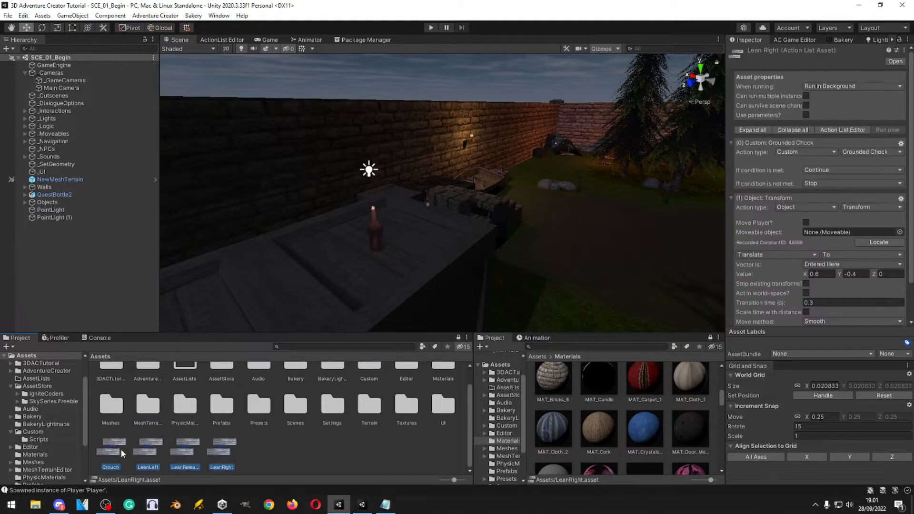
{"action": "scroll", "coordinate": [186, 457], "scroll_direction": "up", "scroll_amount": 1}
{"action": "left_click_drag", "start_coordinate": [219, 469], "coordinate": [187, 370]}
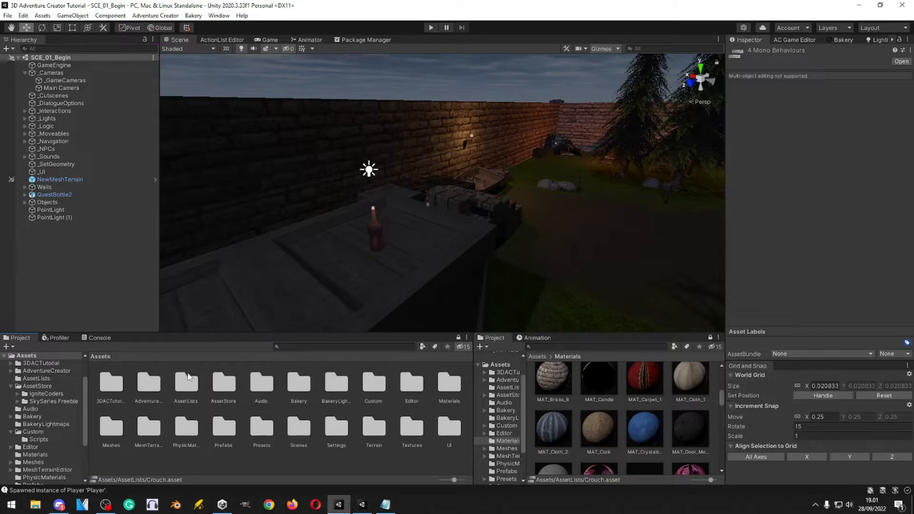
- Create a PlayerMovement subfolder inside AssetLists, move the four ActionList assets into it, check its contents and return to Assets
{"action": "double_click", "coordinate": [186, 369]}
{"action": "right_click", "coordinate": [202, 410]}
{"action": "mouse_move", "coordinate": [241, 162]}
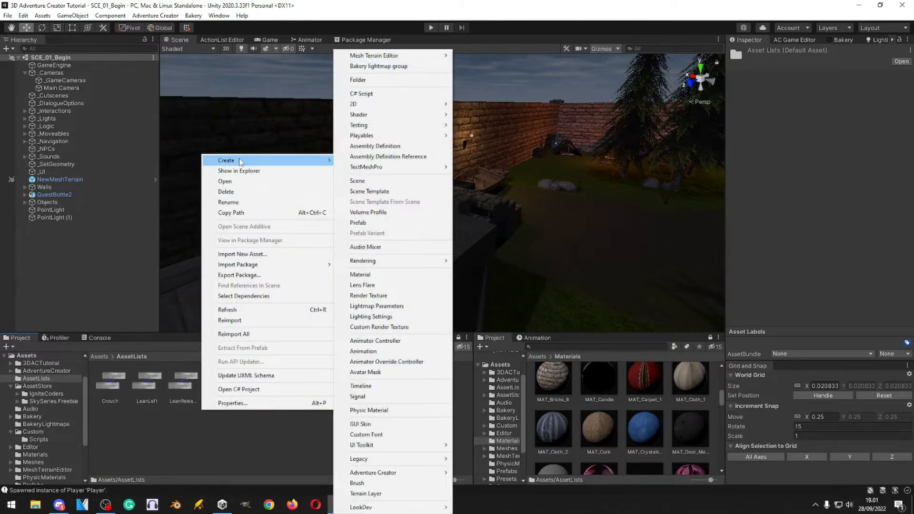
{"action": "left_click", "coordinate": [369, 80]}
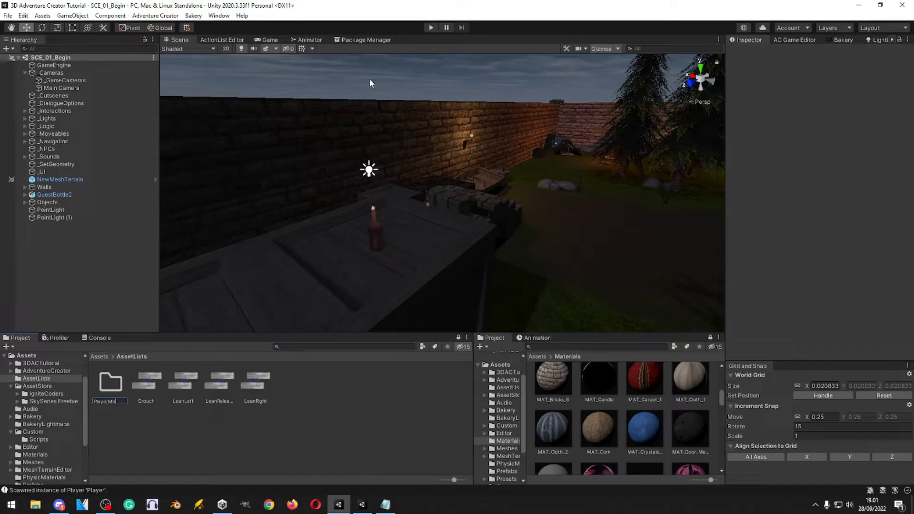
{"action": "left_click_drag", "start_coordinate": [281, 364], "coordinate": [113, 390]}
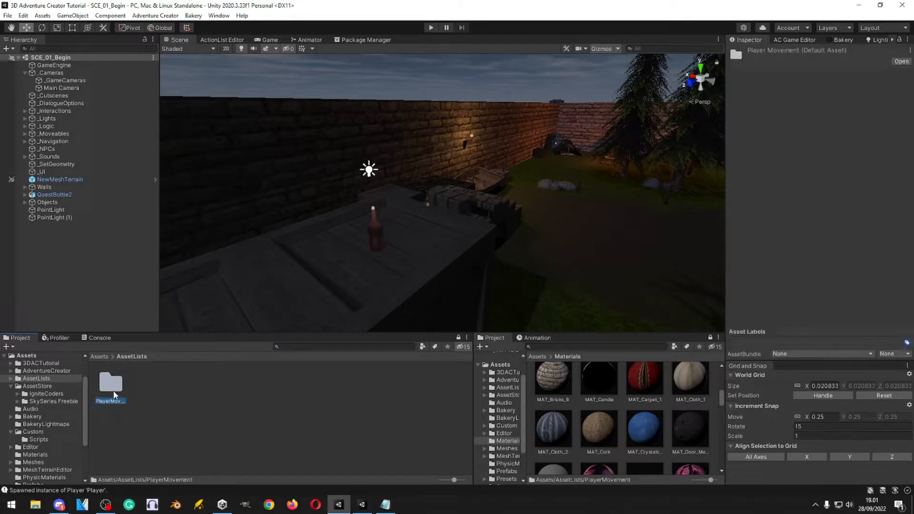
{"action": "left_click", "coordinate": [178, 377]}
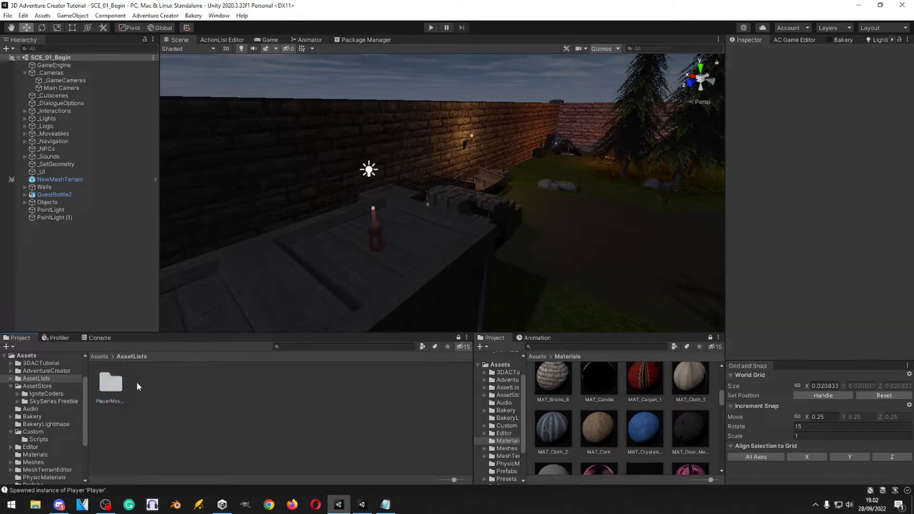
{"action": "double_click", "coordinate": [100, 387]}
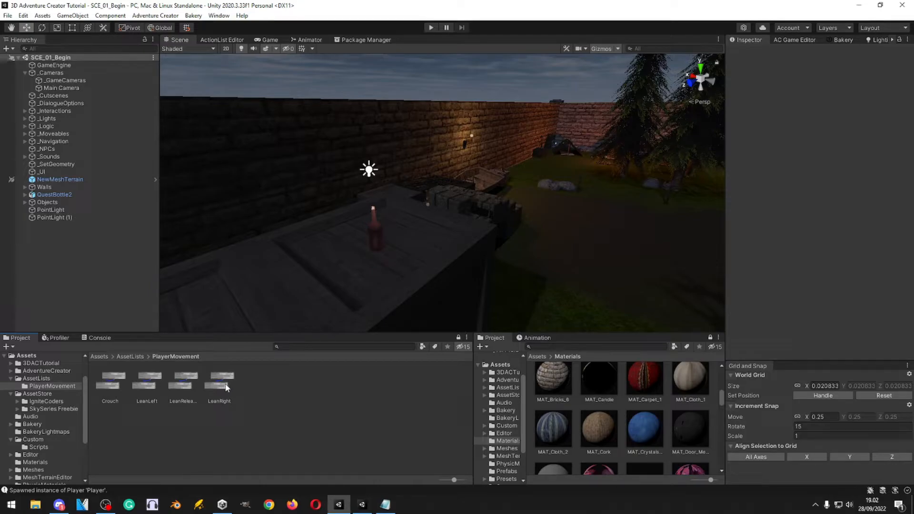
{"action": "key", "text": "BackSpace"}
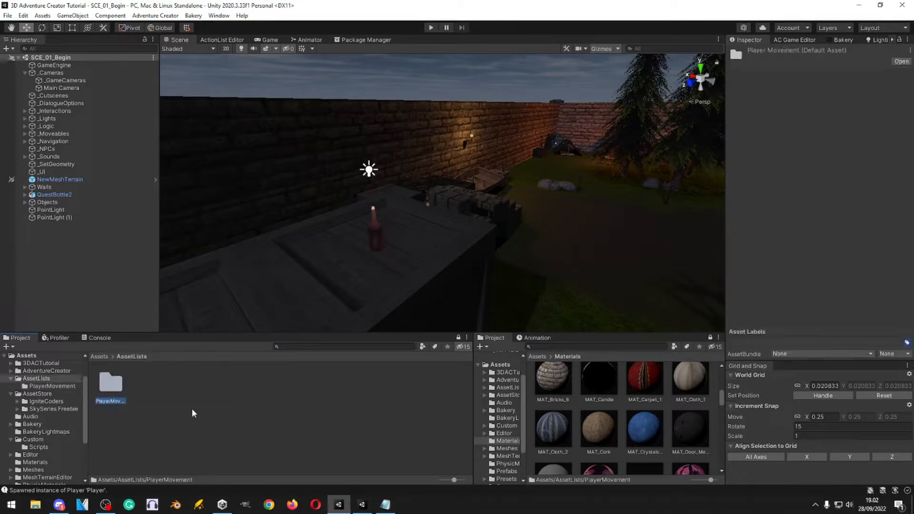
{"action": "key", "text": "BackSpace"}
- Select the quest bottle standing on the crate in the Scene view
{"action": "right_click_drag", "start_coordinate": [269, 272], "coordinate": [456, 246]}
{"action": "key", "text": "w"}
{"action": "right_click_drag", "start_coordinate": [538, 211], "coordinate": [475, 267]}
{"action": "key", "text": "d"}
{"action": "key", "text": "w"}
{"action": "key", "text": "w"}
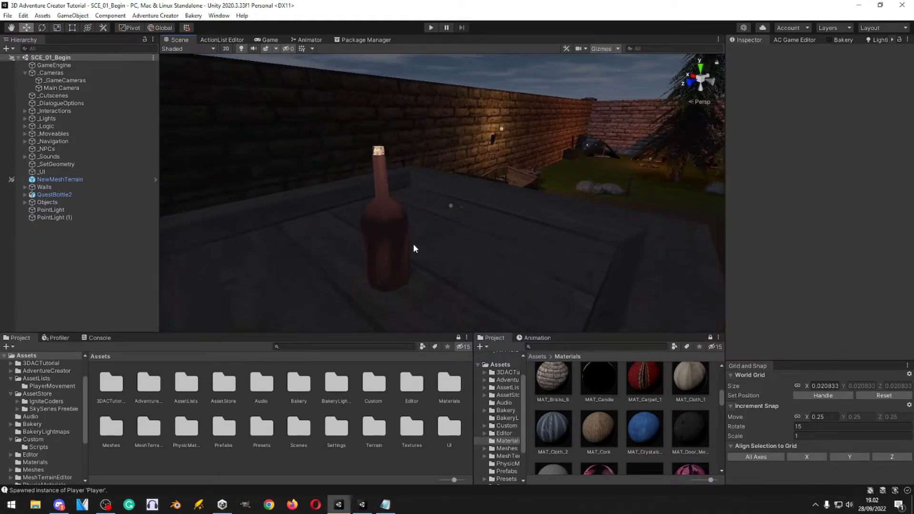
{"action": "left_click", "coordinate": [398, 249]}
{"action": "key", "text": "s"}
{"action": "right_click_drag", "start_coordinate": [400, 250], "coordinate": [451, 220]}
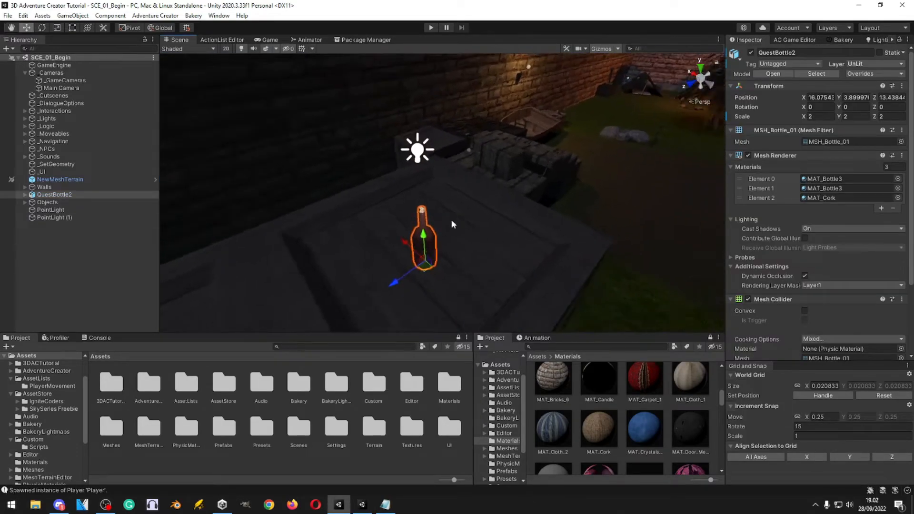
- Add a new Hotspot to the scene from Adventure Creator's Scene manager, keeping the default name
{"action": "left_click", "coordinate": [798, 41]}
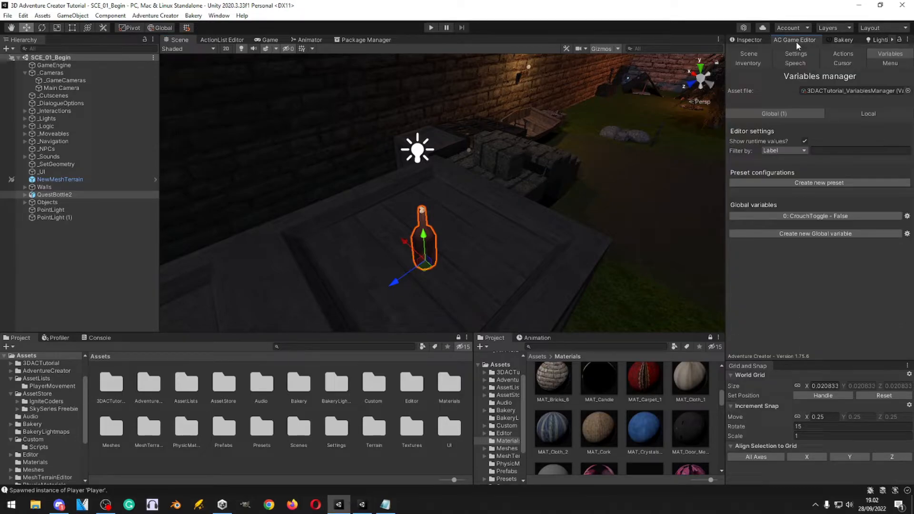
{"action": "left_click", "coordinate": [761, 53]}
{"action": "scroll", "coordinate": [772, 171], "scroll_direction": "down", "scroll_amount": 3}
{"action": "scroll", "coordinate": [772, 171], "scroll_direction": "down", "scroll_amount": 5}
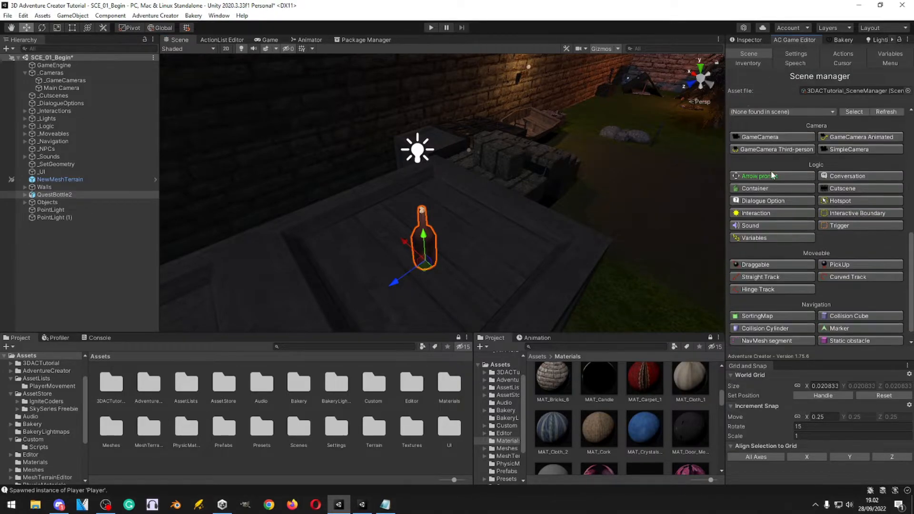
{"action": "left_click", "coordinate": [840, 202]}
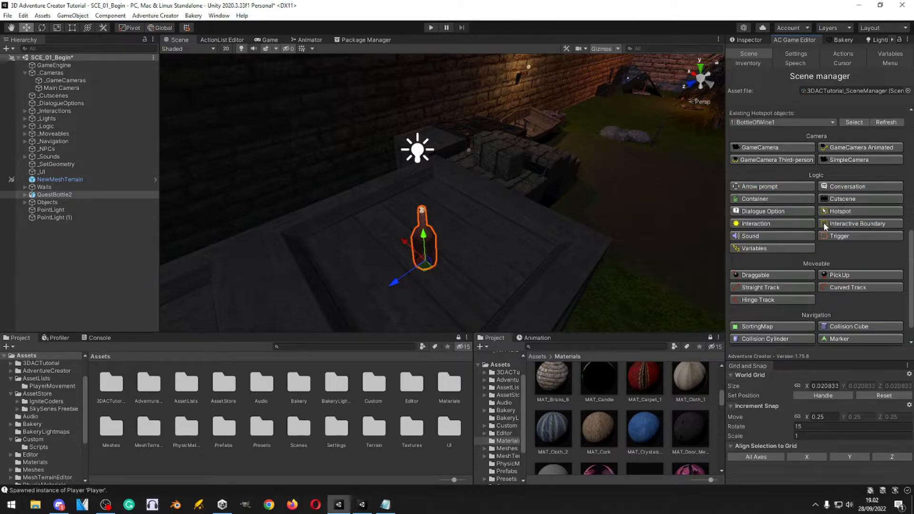
{"action": "scroll", "coordinate": [831, 234], "scroll_direction": "up", "scroll_amount": 3}
{"action": "left_click", "coordinate": [889, 230]}
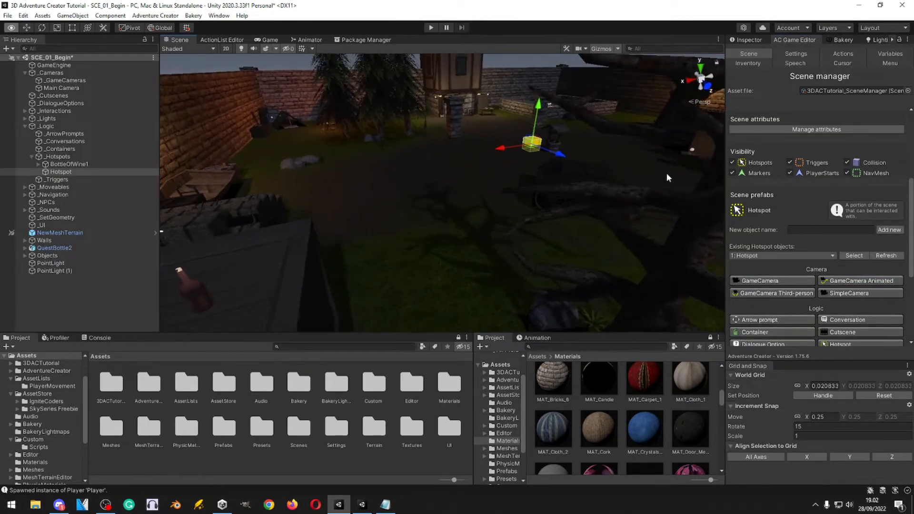
- Move the new Hotspot over to the bottle on the crate, at about X 16.3, Y 4.1, Z 13.3
{"action": "left_click_drag", "start_coordinate": [212, 317], "coordinate": [202, 333]}
{"action": "right_click_drag", "start_coordinate": [220, 314], "coordinate": [62, 325]}
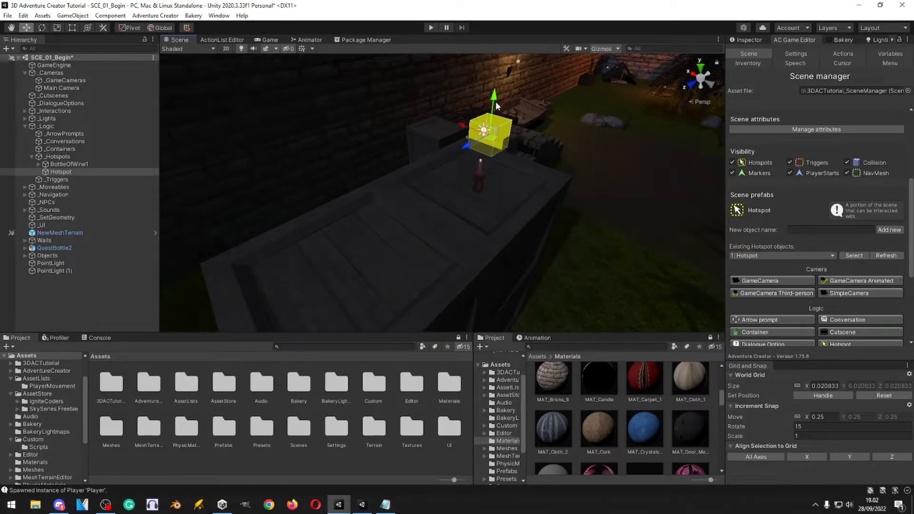
{"action": "left_click_drag", "start_coordinate": [353, 185], "coordinate": [452, 152]}
{"action": "right_click_drag", "start_coordinate": [521, 177], "coordinate": [548, 174]}
- Turn off the Hotspot's yellow cube drawing and shift it along X to about 16.1 to centre it on the bottle
{"action": "left_click", "coordinate": [749, 40]}
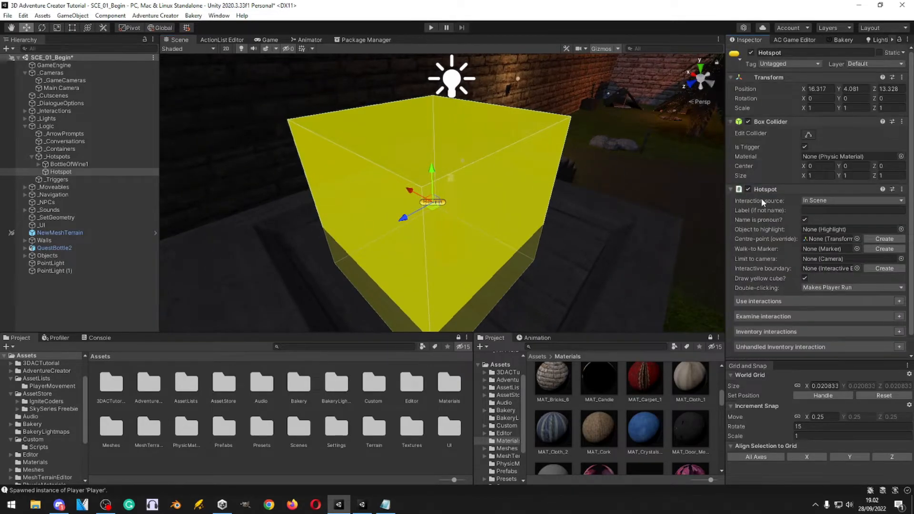
{"action": "left_click", "coordinate": [805, 279]}
{"action": "right_click_drag", "start_coordinate": [528, 202], "coordinate": [615, 204]}
{"action": "key", "text": "w"}
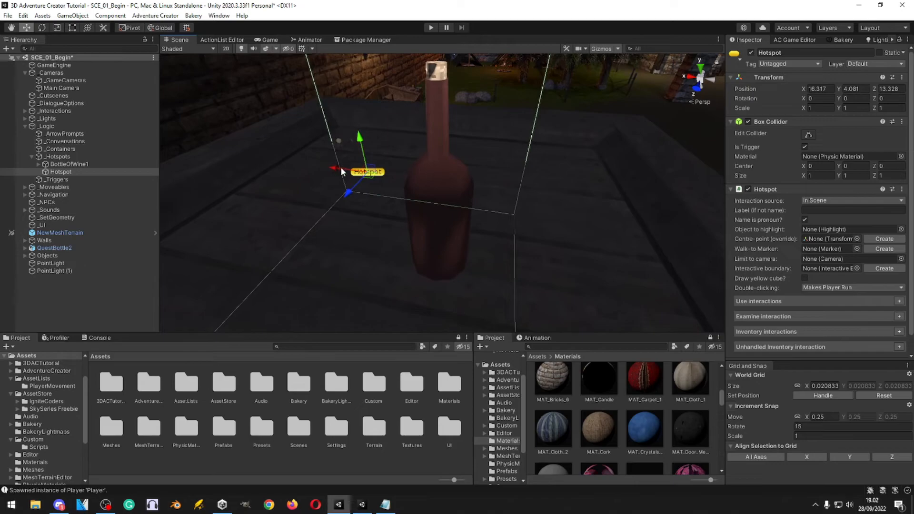
{"action": "key", "text": "s"}
{"action": "right_click_drag", "start_coordinate": [442, 193], "coordinate": [341, 185]}
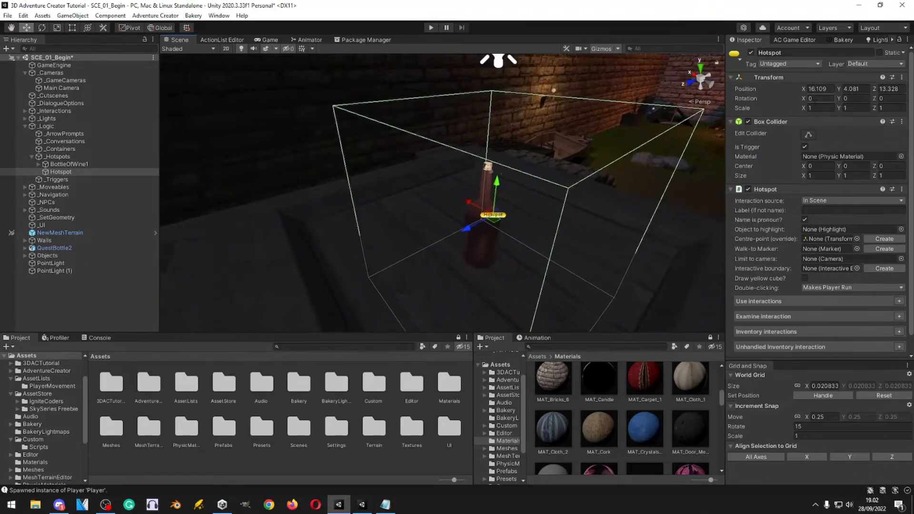
- Shrink the Hotspot's box collider roughly around the bottle, to about 0.26 × 0.46 × 0.28
{"action": "left_click_drag", "start_coordinate": [579, 264], "coordinate": [527, 243]}
{"action": "key", "text": "ctrl+z"}
{"action": "left_click_drag", "start_coordinate": [605, 276], "coordinate": [437, 227]}
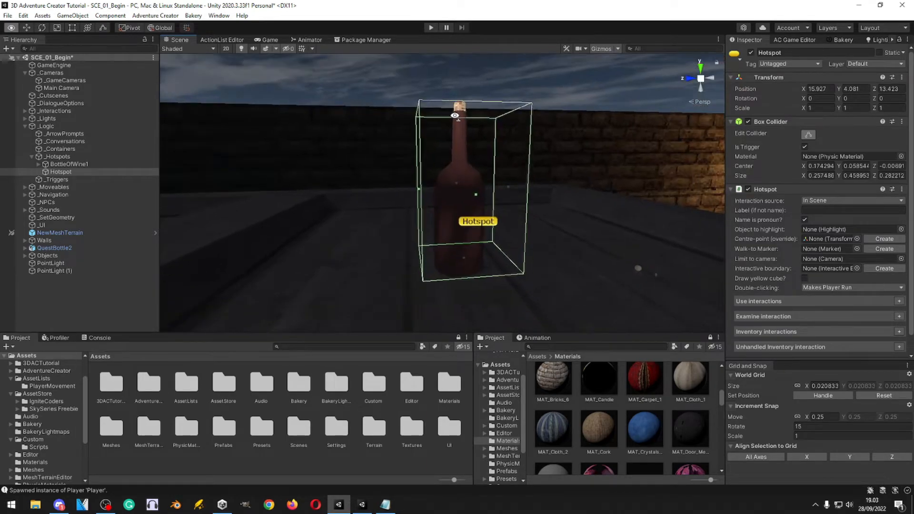
- Tighten the Hotspot's box collider to the bottle's sides, about 0.17 in X and 0.21 in Z, and finish editing the collider
{"action": "right_click_drag", "start_coordinate": [476, 214], "coordinate": [434, 220]}
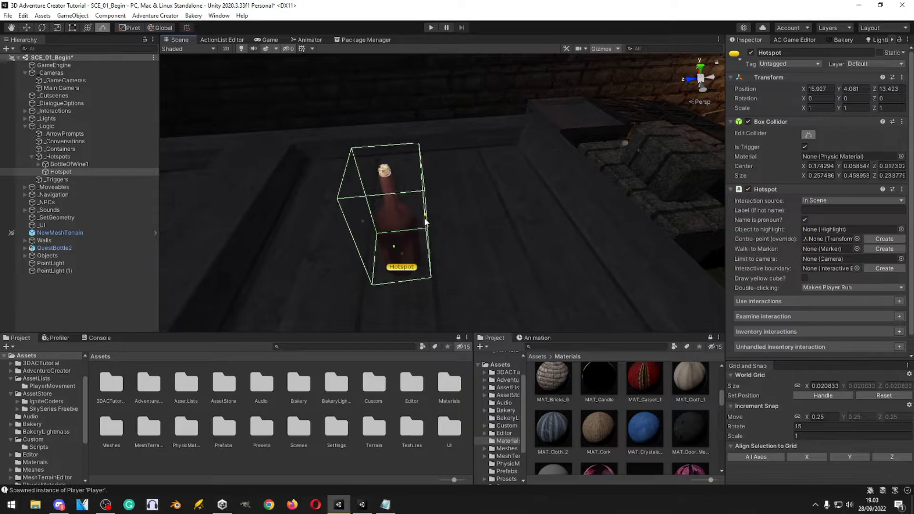
{"action": "left_click_drag", "start_coordinate": [370, 226], "coordinate": [370, 225]}
{"action": "right_click_drag", "start_coordinate": [525, 241], "coordinate": [558, 241]}
{"action": "key", "text": "a"}
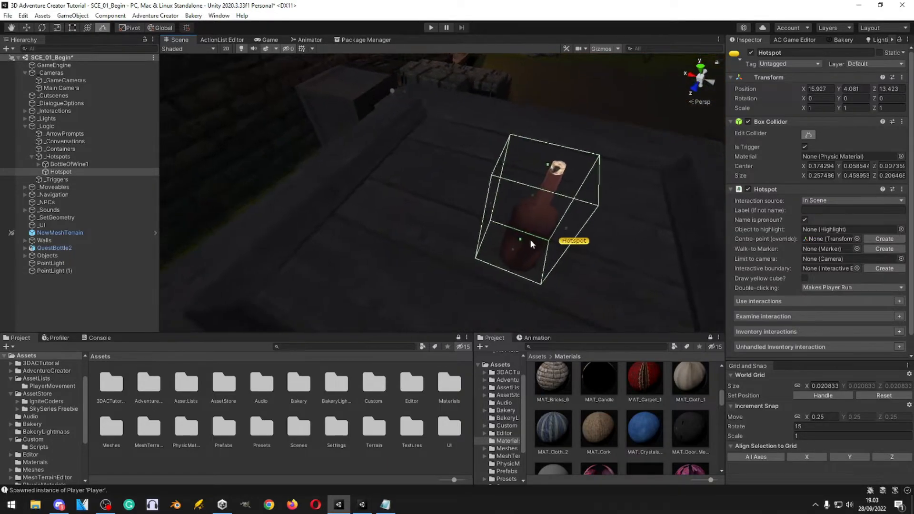
{"action": "left_click_drag", "start_coordinate": [486, 208], "coordinate": [506, 214]}
{"action": "right_click_drag", "start_coordinate": [555, 240], "coordinate": [557, 242]}
{"action": "left_click_drag", "start_coordinate": [570, 232], "coordinate": [561, 235]}
{"action": "right_click_drag", "start_coordinate": [601, 255], "coordinate": [581, 241]}
{"action": "key", "text": "d"}
{"action": "left_click", "coordinate": [807, 135]}
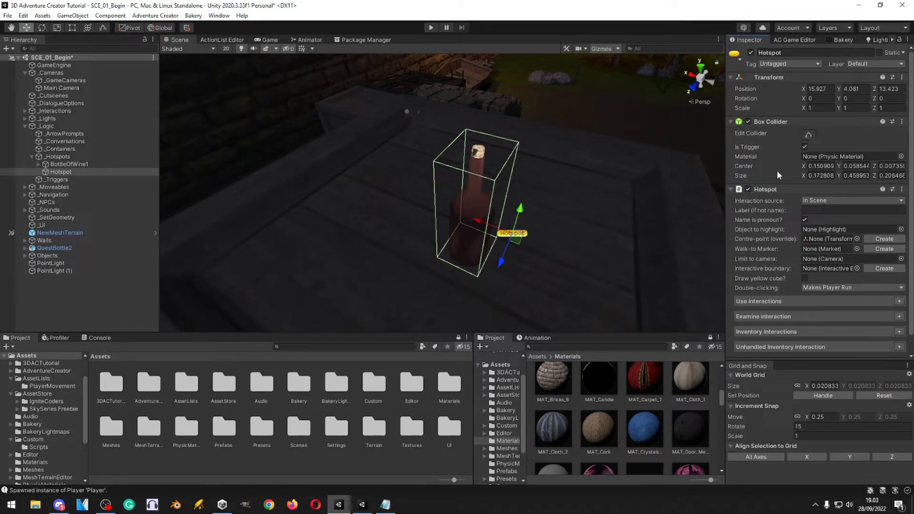
- Set the Hotspot's label to "Bottle of Wine"
{"action": "scroll", "coordinate": [771, 171], "scroll_direction": "down", "scroll_amount": 1}
{"action": "left_click", "coordinate": [833, 192]}
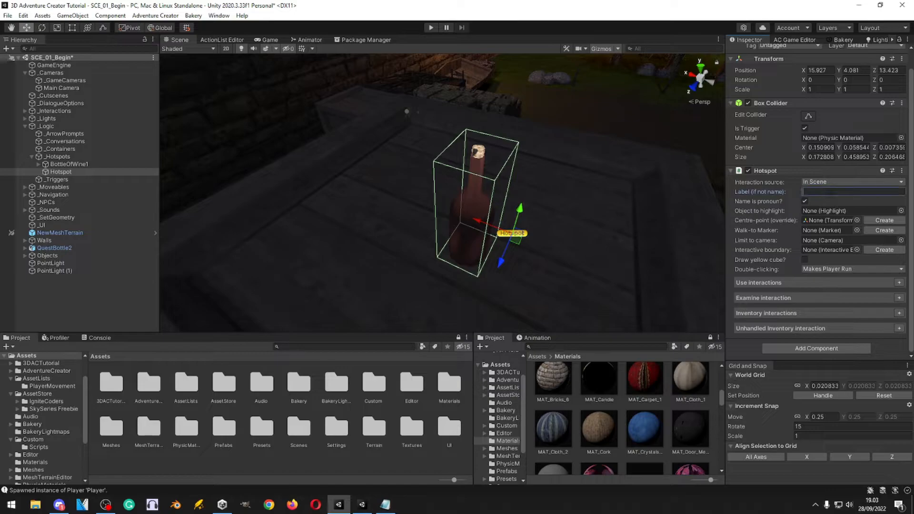
{"action": "type", "text": "Bottle of Wine"}
{"action": "right_click_drag", "start_coordinate": [559, 196], "coordinate": [563, 203]}
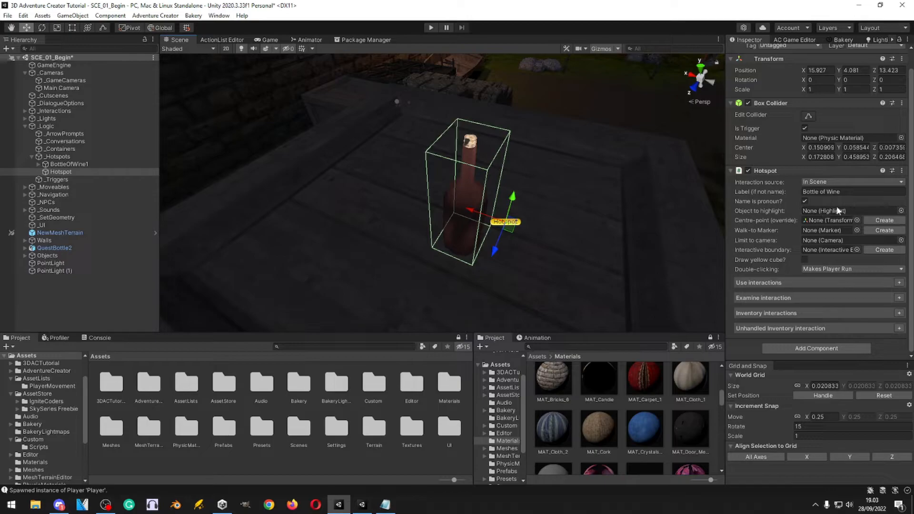
- Add a Highlight component to the QuestBottle2 bottle on the crate
{"action": "left_click", "coordinate": [471, 196]}
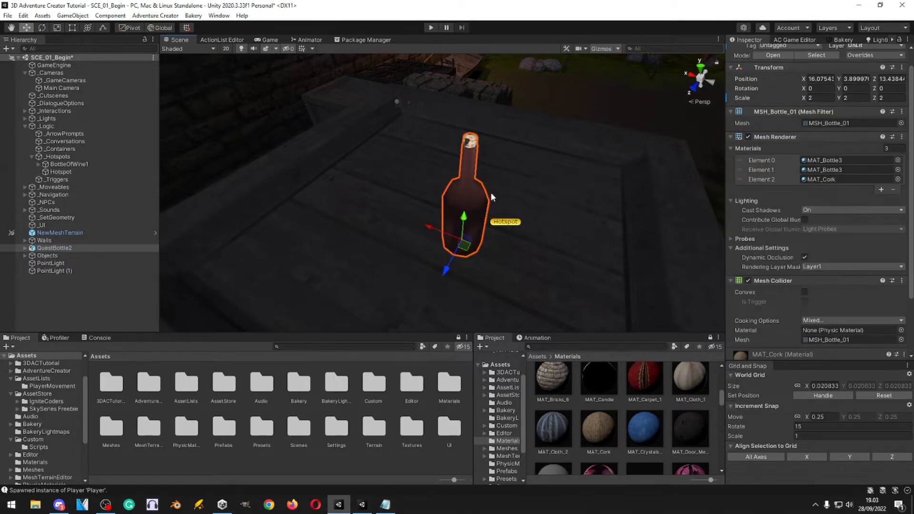
{"action": "scroll", "coordinate": [789, 203], "scroll_direction": "down", "scroll_amount": 3}
{"action": "left_click", "coordinate": [804, 344]}
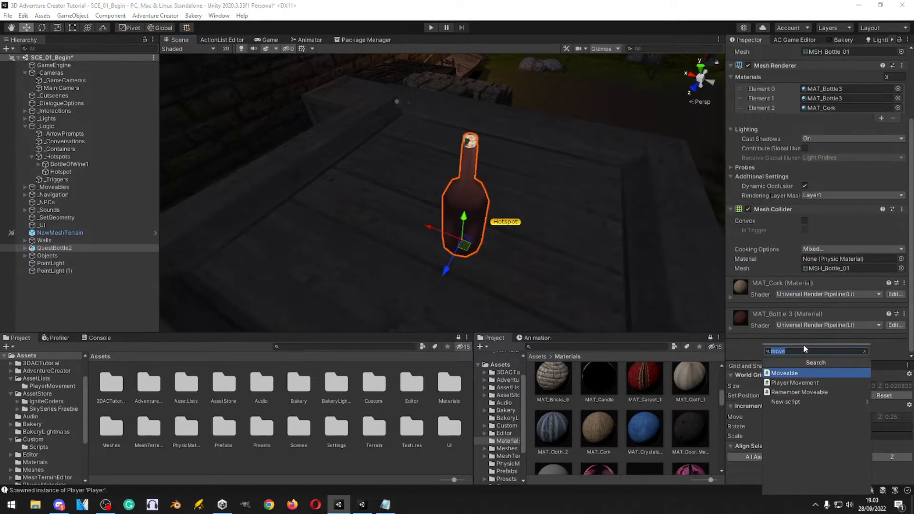
{"action": "type", "text": "hig"}
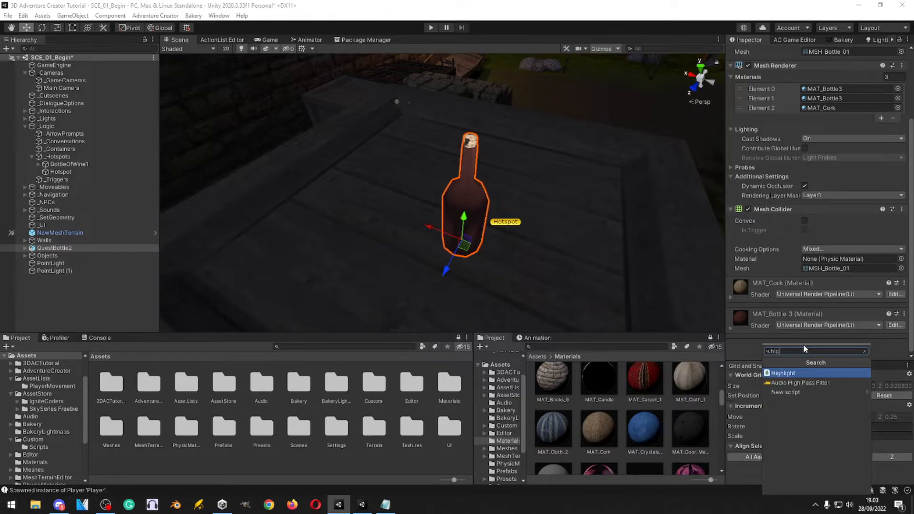
{"action": "left_click", "coordinate": [794, 374]}
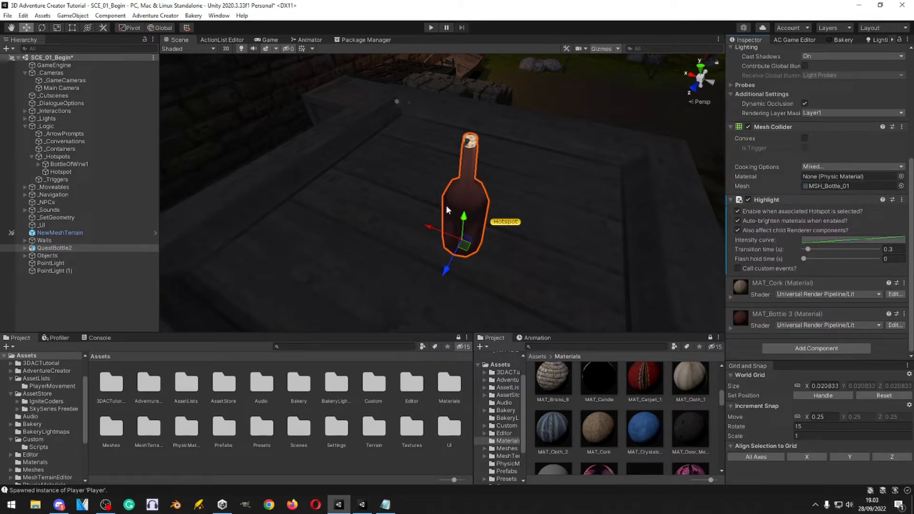
- Assign QuestBottle2 as the Hotspot's object to highlight
{"action": "left_click", "coordinate": [504, 223]}
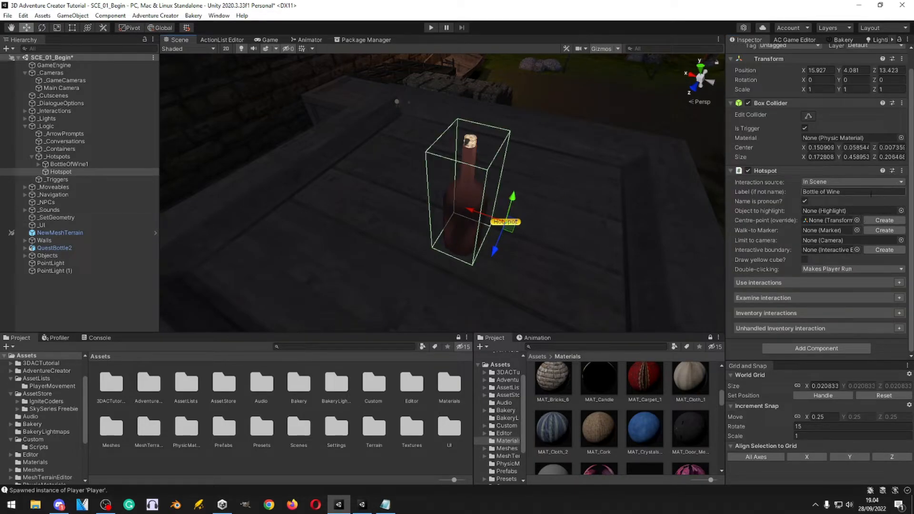
{"action": "left_click", "coordinate": [465, 190]}
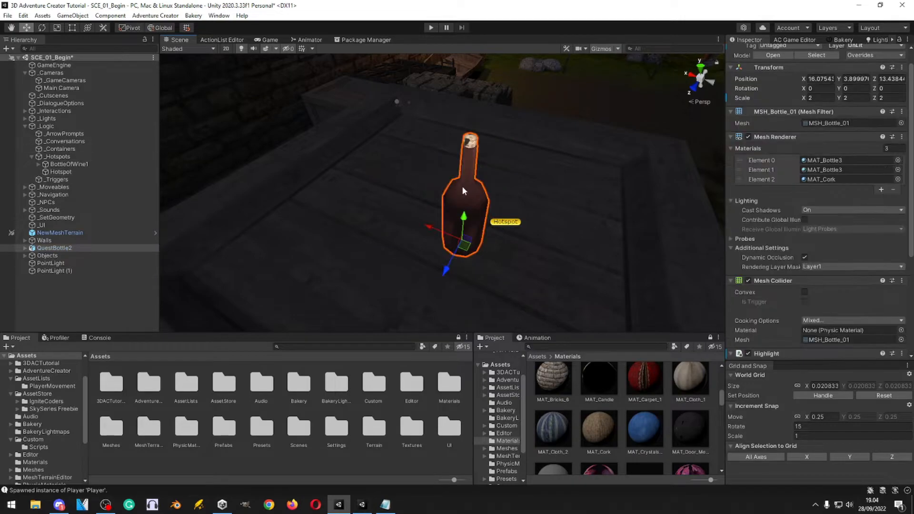
{"action": "left_click", "coordinate": [506, 223]}
{"action": "left_click_drag", "start_coordinate": [51, 246], "coordinate": [831, 213]}
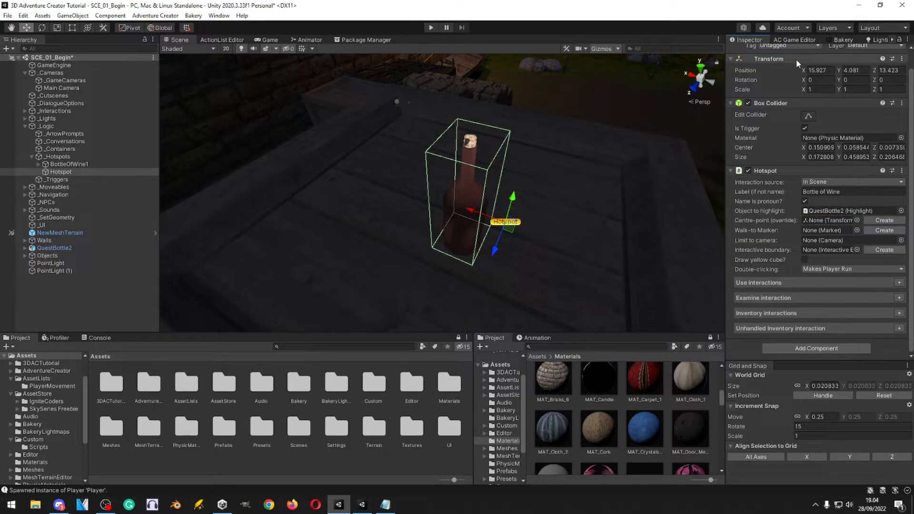
- Examine the Highlight material override among the Hotspot settings in Adventure Creator's Settings manager
{"action": "left_click", "coordinate": [793, 41]}
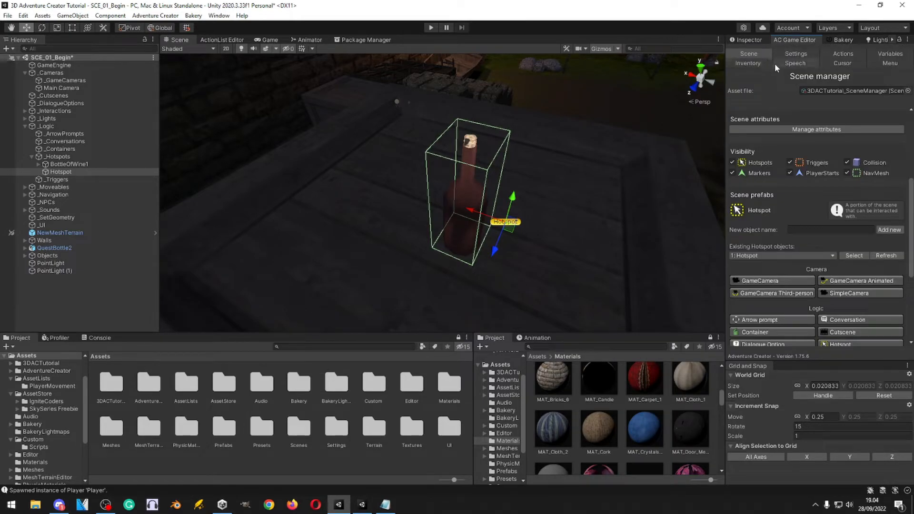
{"action": "left_click", "coordinate": [801, 57]}
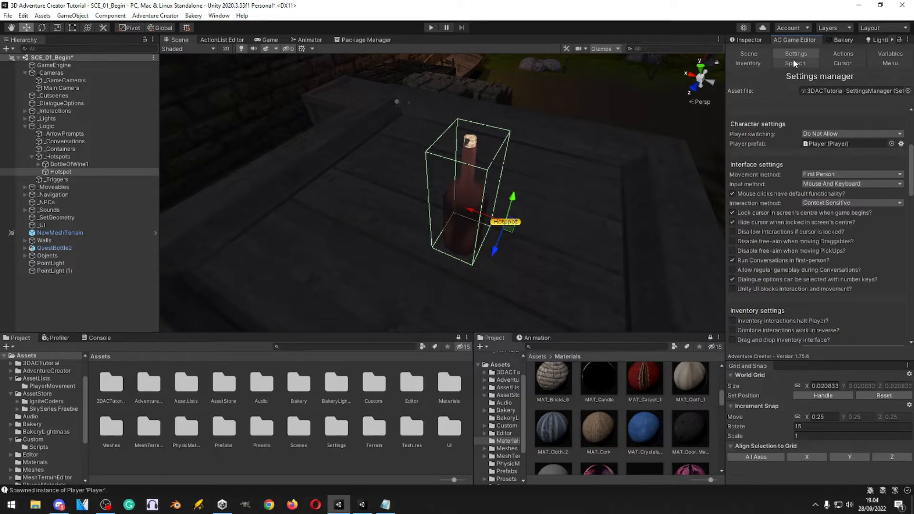
{"action": "scroll", "coordinate": [783, 184], "scroll_direction": "down", "scroll_amount": 10}
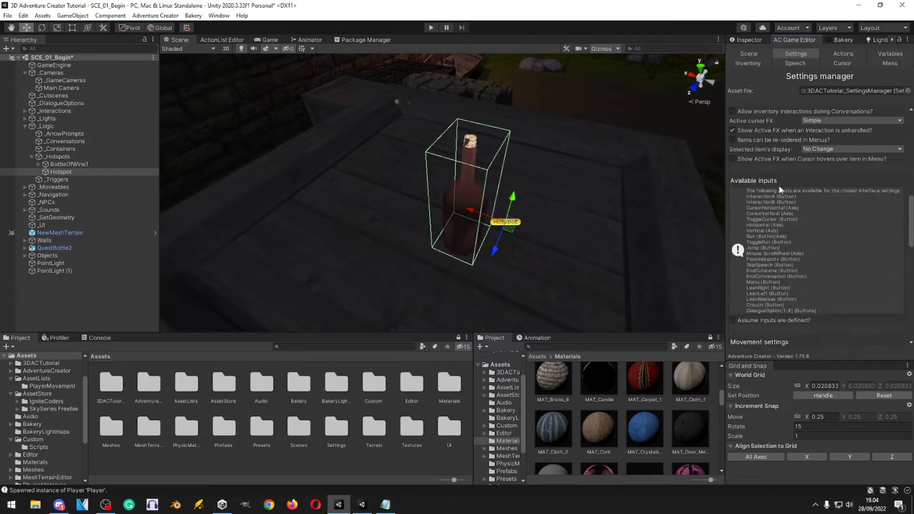
{"action": "scroll", "coordinate": [772, 192], "scroll_direction": "down", "scroll_amount": 6}
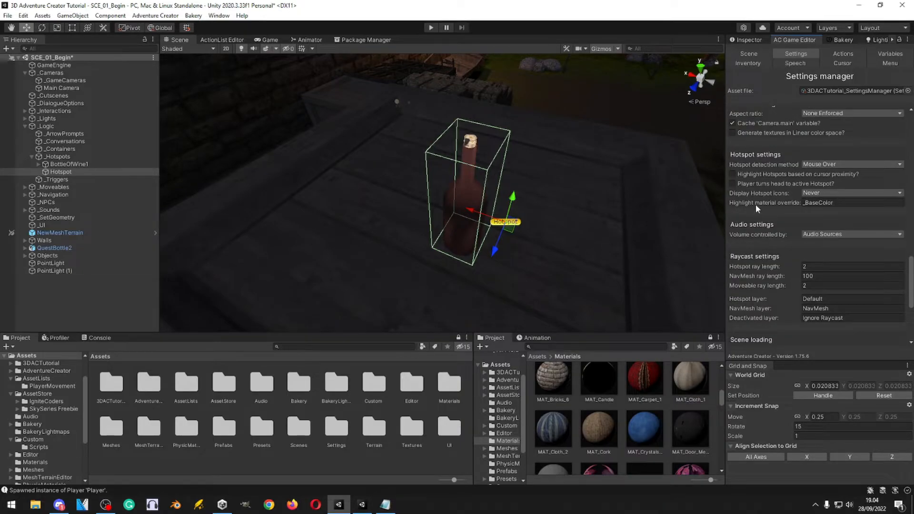
{"action": "left_click", "coordinate": [824, 203]}
{"action": "left_click", "coordinate": [844, 205]}
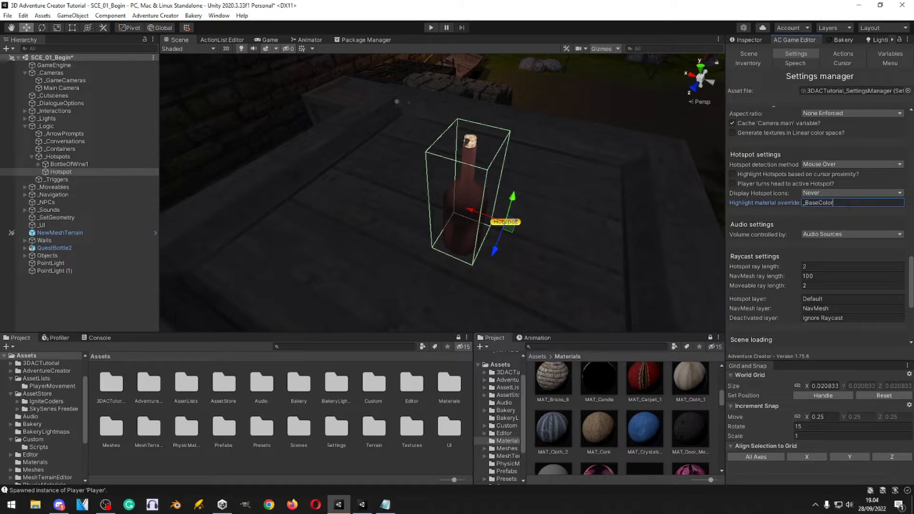
{"action": "left_click", "coordinate": [816, 203]}
{"action": "left_click", "coordinate": [828, 204]}
{"action": "right_click_drag", "start_coordinate": [484, 182], "coordinate": [504, 176]}
{"action": "mouse_move", "coordinate": [750, 203]}
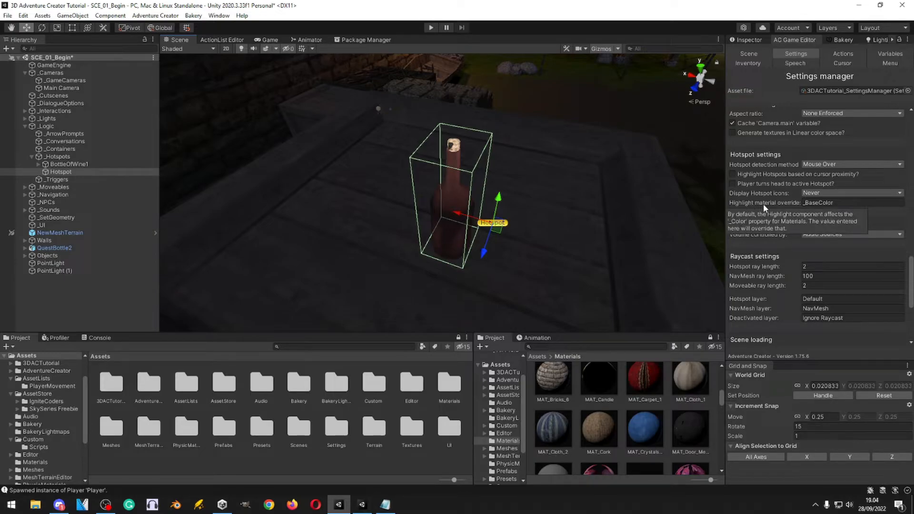
- Create an interactive boundary for the Hotspot and raise it to about 4.5 in Y
{"action": "left_click", "coordinate": [746, 39]}
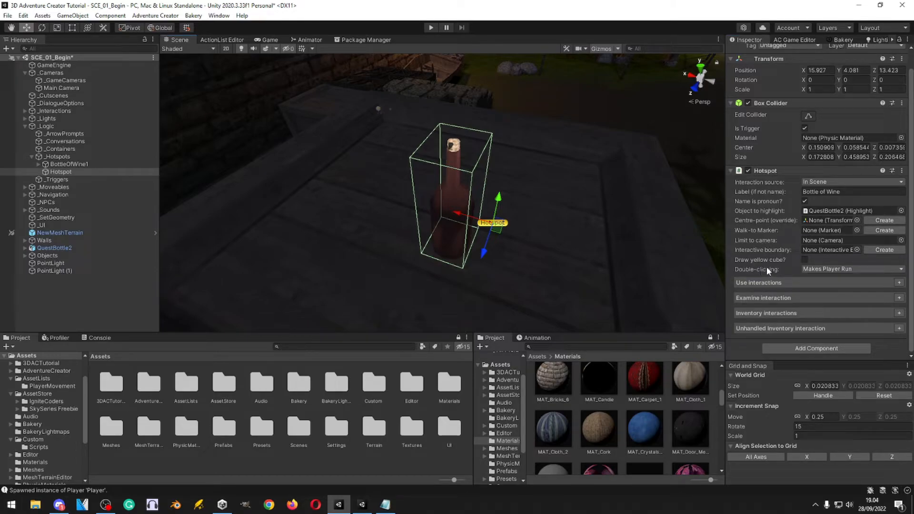
{"action": "left_click", "coordinate": [880, 250]}
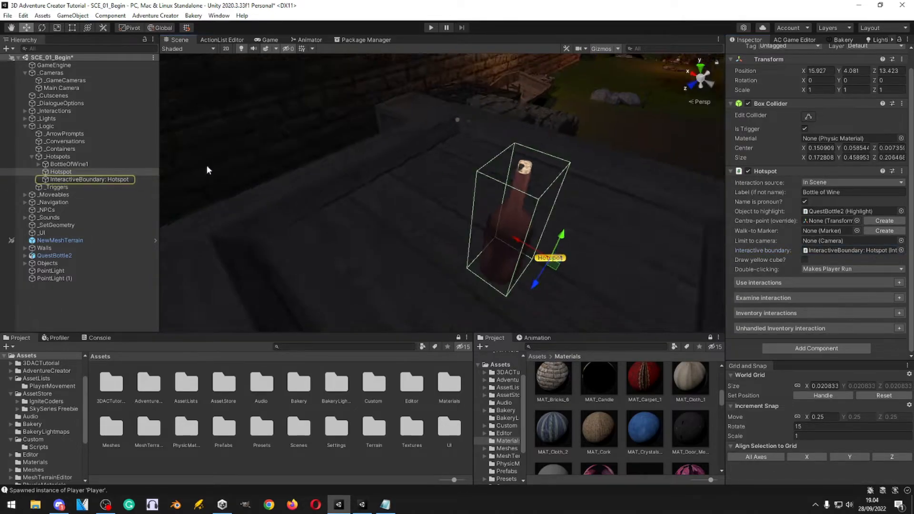
{"action": "double_click", "coordinate": [128, 180]}
{"action": "left_click_drag", "start_coordinate": [460, 181], "coordinate": [459, 155]}
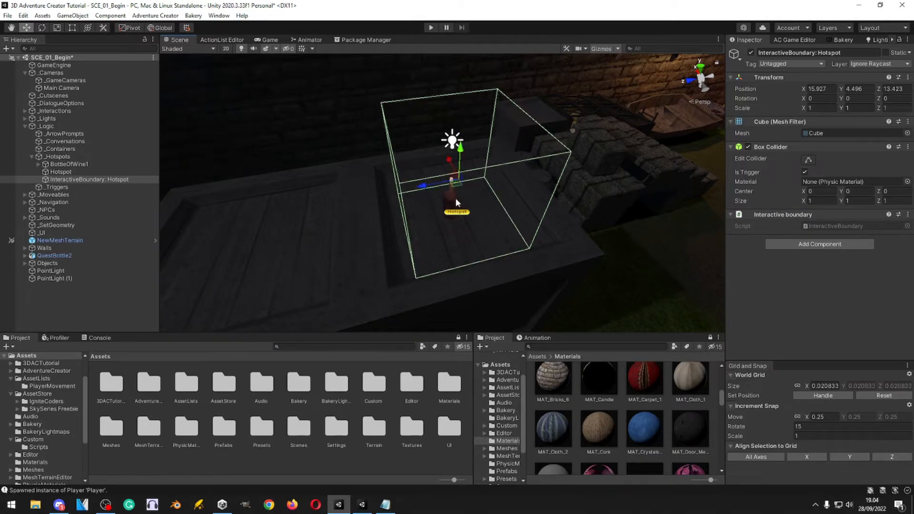
{"action": "right_click_drag", "start_coordinate": [514, 207], "coordinate": [461, 182]}
{"action": "scroll", "coordinate": [461, 183], "scroll_direction": "down", "scroll_amount": 3}
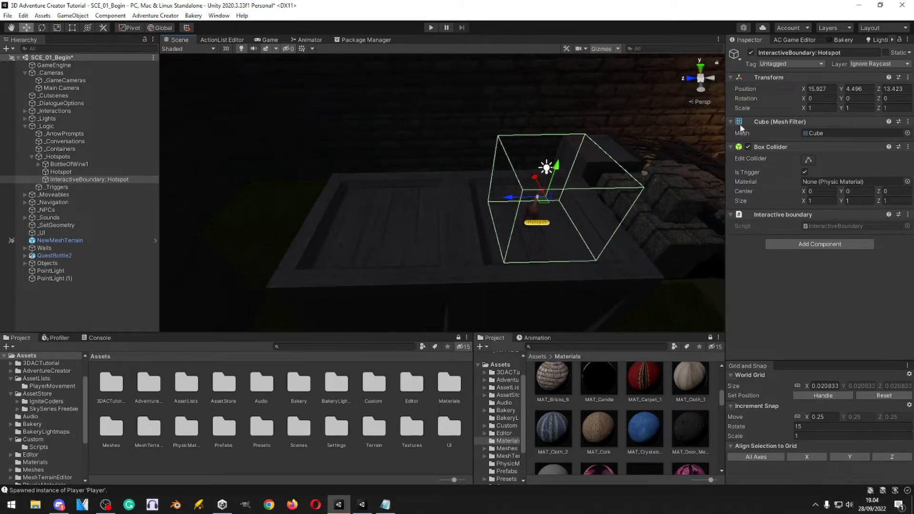
- Stretch the interactive boundary's box collider along the crates to about 1.21 in Y and 3.1 in Z
{"action": "left_click", "coordinate": [811, 160]}
{"action": "left_click_drag", "start_coordinate": [504, 196], "coordinate": [432, 204]}
{"action": "key", "text": "ctrl+z"}
{"action": "left_click_drag", "start_coordinate": [503, 199], "coordinate": [307, 204]}
{"action": "left_click_drag", "start_coordinate": [462, 156], "coordinate": [453, 144]}
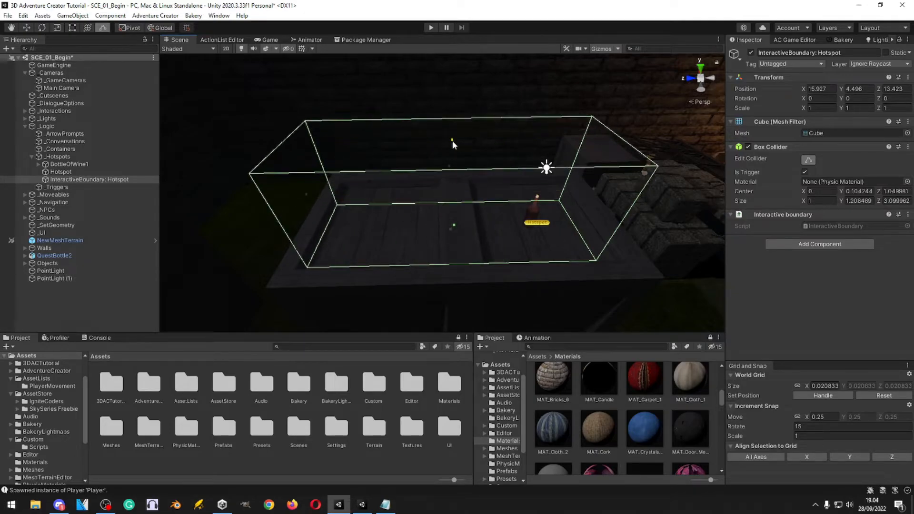
{"action": "left_click_drag", "start_coordinate": [459, 226], "coordinate": [460, 233]}
{"action": "key", "text": "a"}
{"action": "right_click_drag", "start_coordinate": [391, 244], "coordinate": [593, 222]}
{"action": "key", "text": "ctrl+z"}
- Widen the interactive boundary's collider to about 1.46 in X and finish editing it
{"action": "right_click_drag", "start_coordinate": [529, 209], "coordinate": [604, 212]}
{"action": "key", "text": "a"}
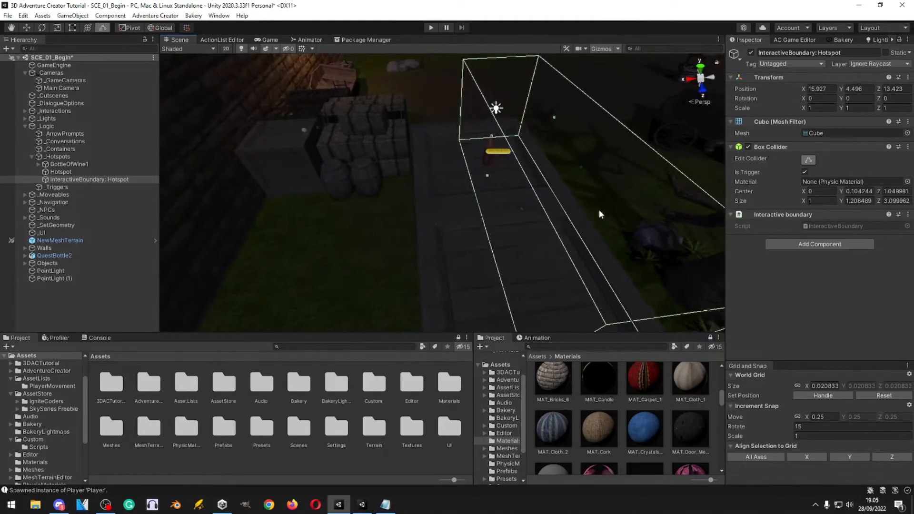
{"action": "left_click_drag", "start_coordinate": [493, 177], "coordinate": [446, 182]}
{"action": "right_click_drag", "start_coordinate": [446, 182], "coordinate": [295, 94]}
{"action": "key", "text": "s"}
{"action": "right_click_drag", "start_coordinate": [457, 208], "coordinate": [454, 271]}
{"action": "key", "text": "w"}
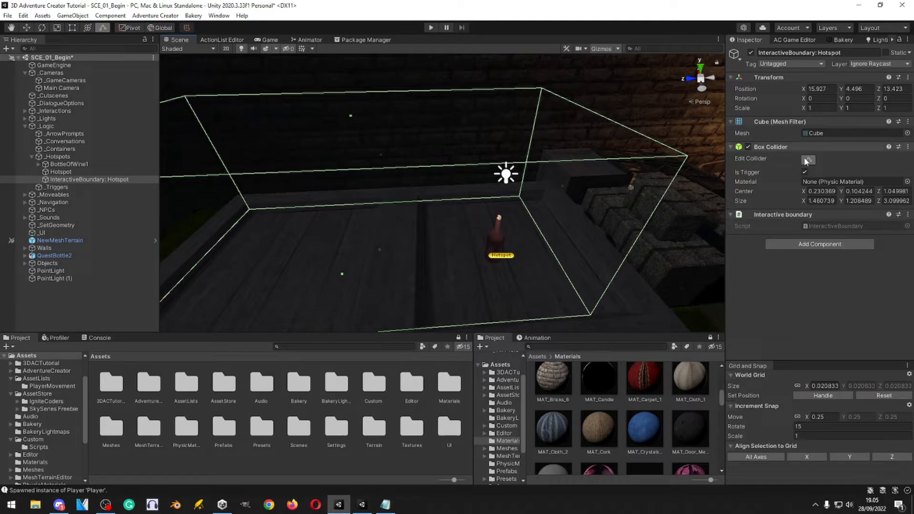
{"action": "key", "text": "w"}
{"action": "right_click_drag", "start_coordinate": [467, 204], "coordinate": [477, 230]}
- Add a Use interaction to the bottle's Hotspot, set its player action to Turn To Face, and create its interaction
{"action": "left_click", "coordinate": [482, 243]}
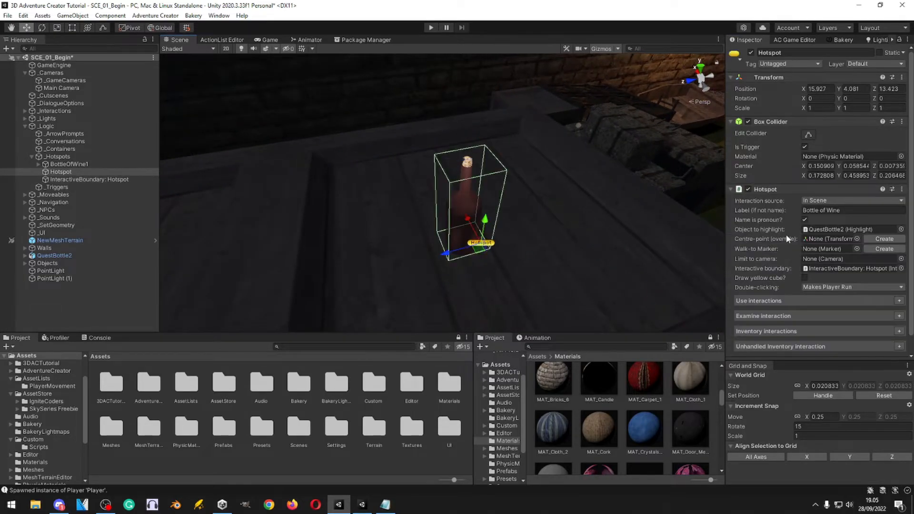
{"action": "left_click", "coordinate": [899, 301]}
{"action": "scroll", "coordinate": [782, 265], "scroll_direction": "down", "scroll_amount": 3}
{"action": "left_click", "coordinate": [839, 276]}
{"action": "left_click", "coordinate": [840, 298]}
{"action": "left_click", "coordinate": [884, 267]}
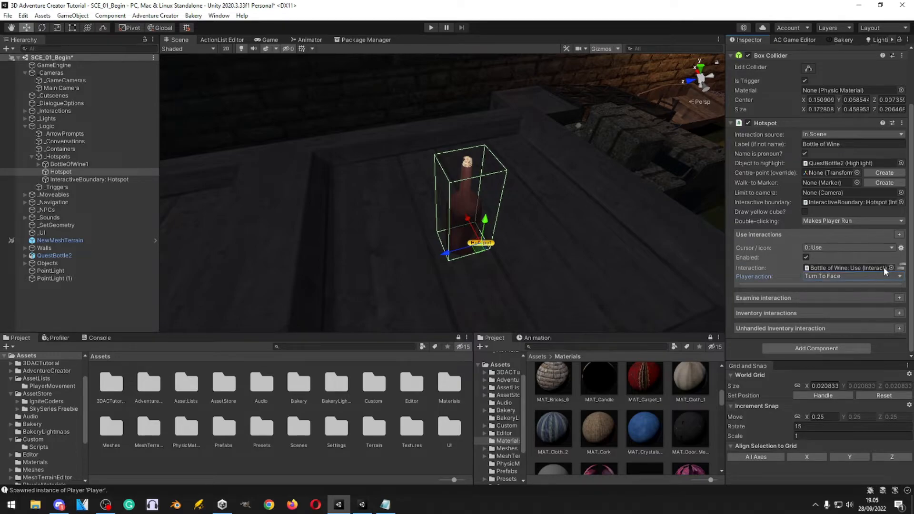
- Change the Use interaction's first action to Object: Teleport, with QuestBottle2 as the object to move
{"action": "left_click", "coordinate": [903, 267]}
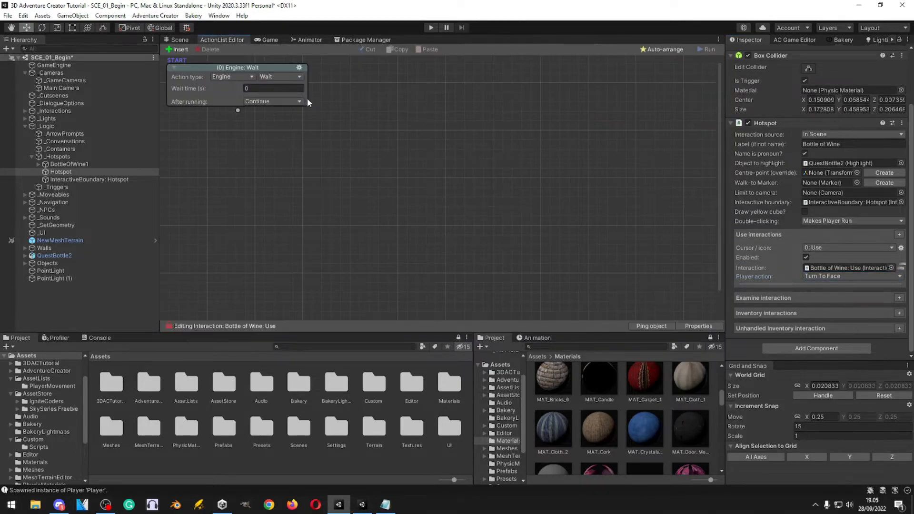
{"action": "left_click", "coordinate": [231, 77]}
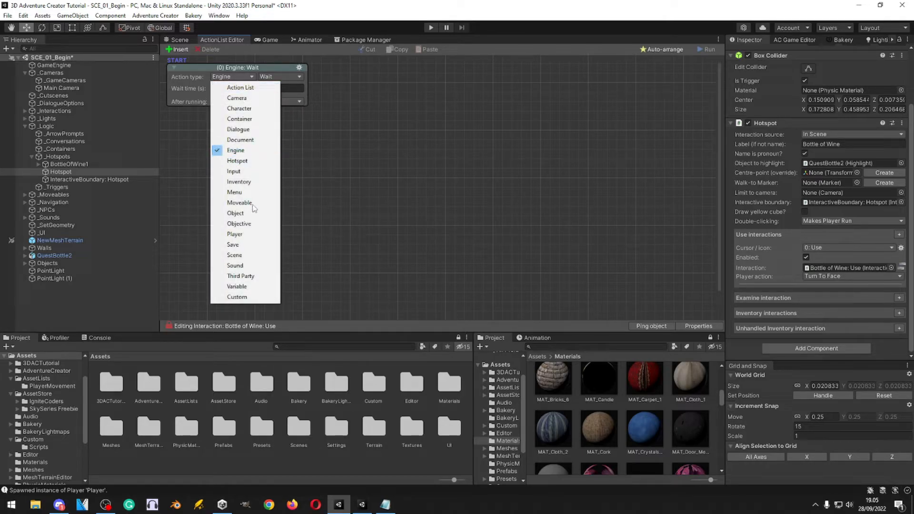
{"action": "left_click", "coordinate": [237, 214]}
{"action": "left_click", "coordinate": [283, 77]}
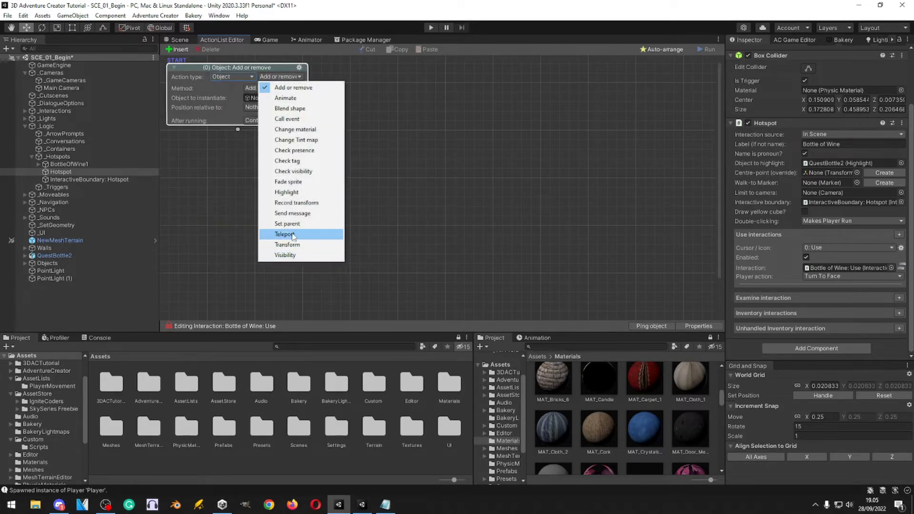
{"action": "left_click", "coordinate": [285, 233]}
{"action": "left_click_drag", "start_coordinate": [54, 264], "coordinate": [284, 100]}
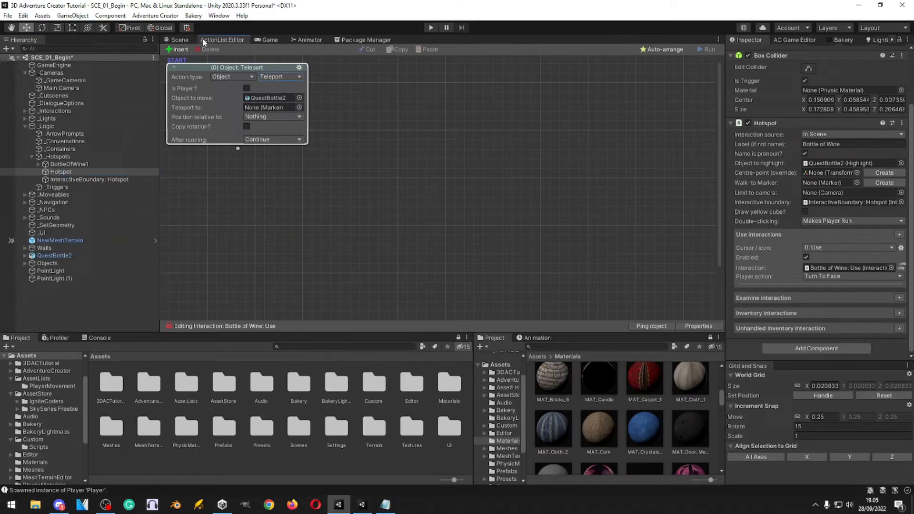
- Rename the new bottle's Hotspot object as BottleOfWine2
{"action": "left_click", "coordinate": [179, 40]}
{"action": "left_click", "coordinate": [490, 247]}
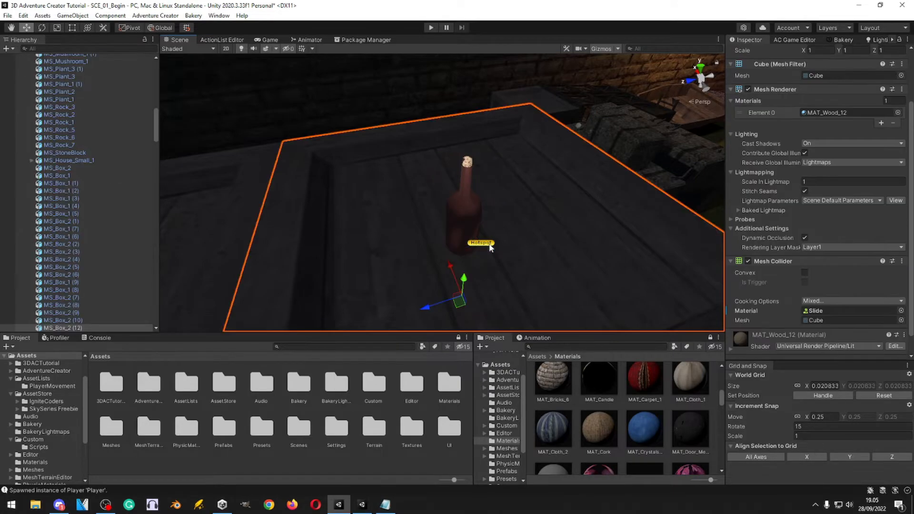
{"action": "left_click", "coordinate": [481, 244]}
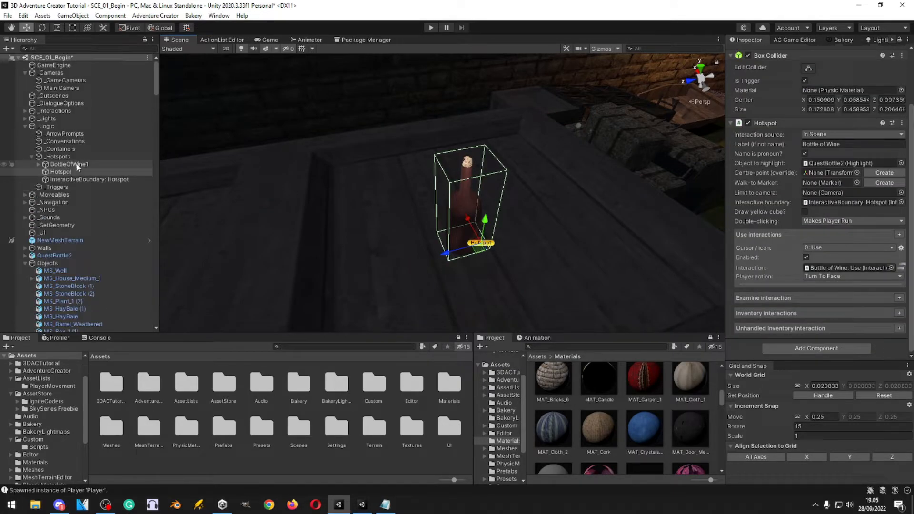
{"action": "left_click", "coordinate": [76, 164]}
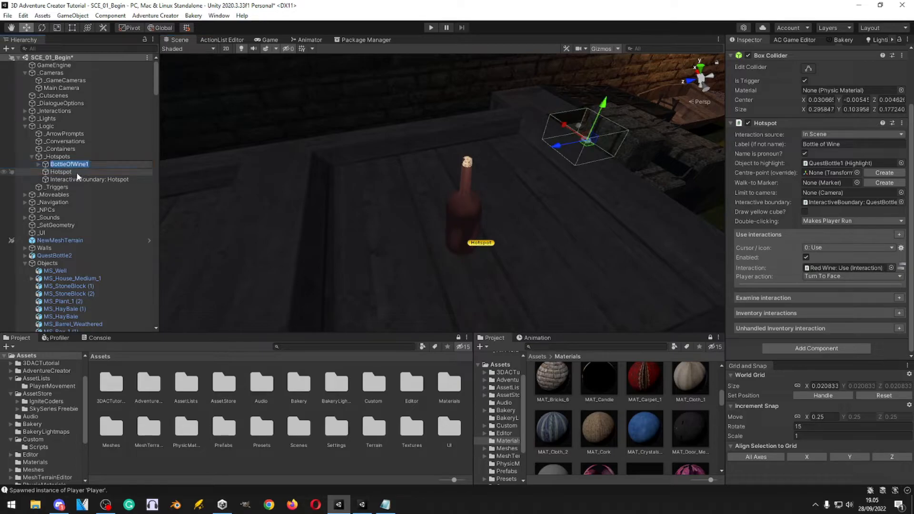
{"action": "left_click", "coordinate": [77, 172]}
{"action": "key", "text": "F2"}
{"action": "type", "text": "BottleOfWine1"}
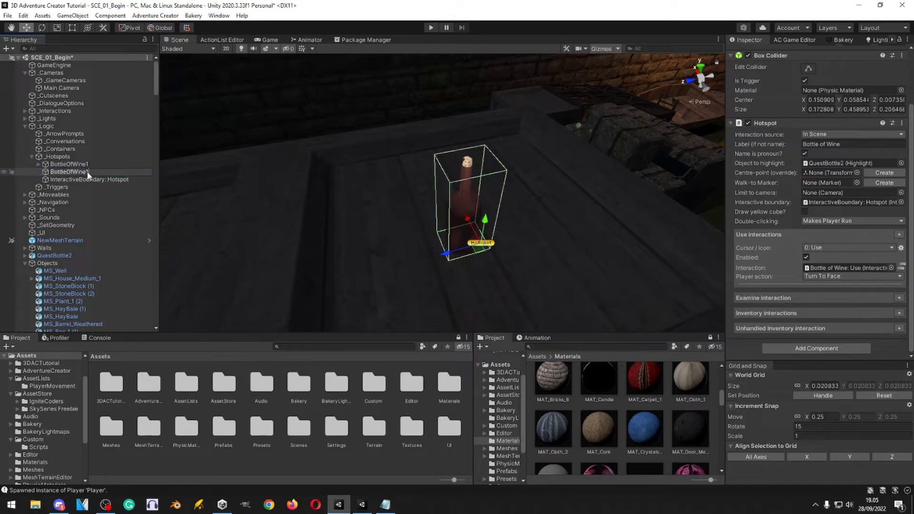
{"action": "key", "text": "Return"}
- Collapse the Objects group and make QuestBottle2 a child of BottleOfWine2
{"action": "scroll", "coordinate": [67, 213], "scroll_direction": "down", "scroll_amount": 3}
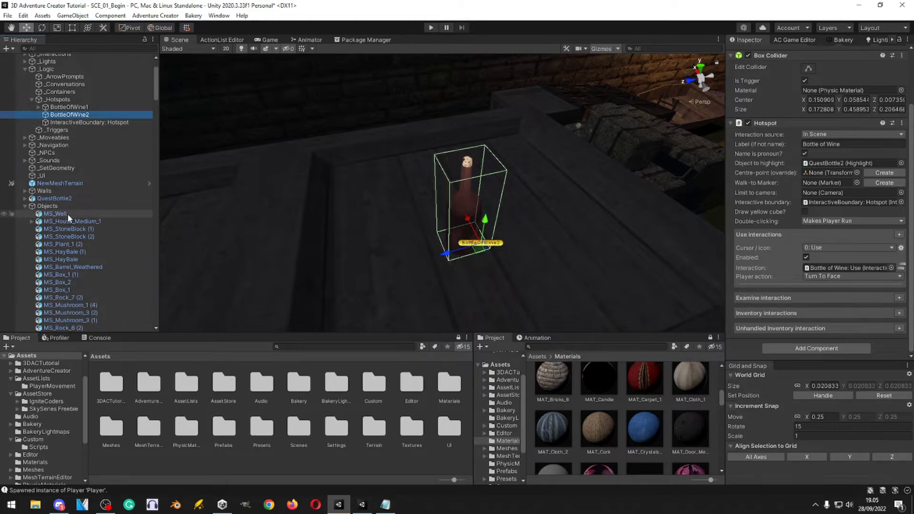
{"action": "left_click", "coordinate": [25, 207]}
{"action": "left_click_drag", "start_coordinate": [55, 256], "coordinate": [78, 172]}
{"action": "left_click", "coordinate": [78, 172]}
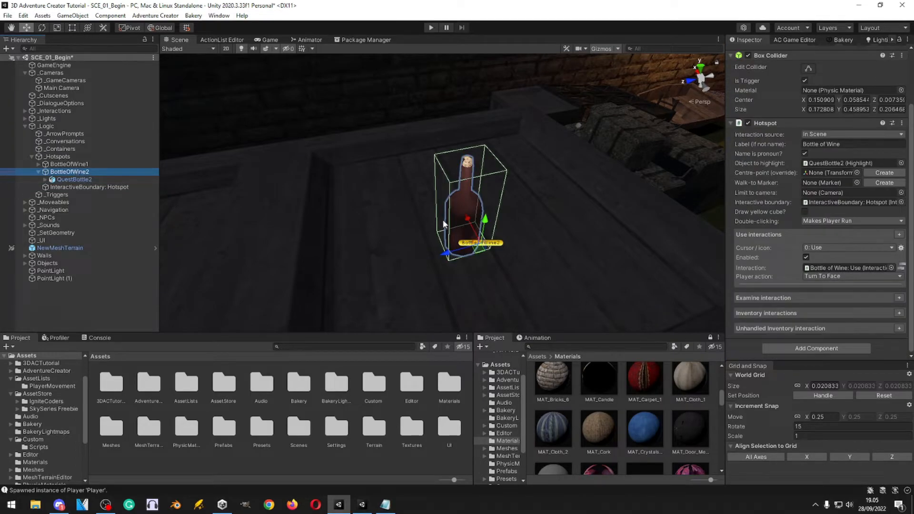
- Reassign QuestBottle2 as the Teleport action's object to move and make the interactive boundary a child of BottleOfWine2
{"action": "left_click", "coordinate": [233, 38]}
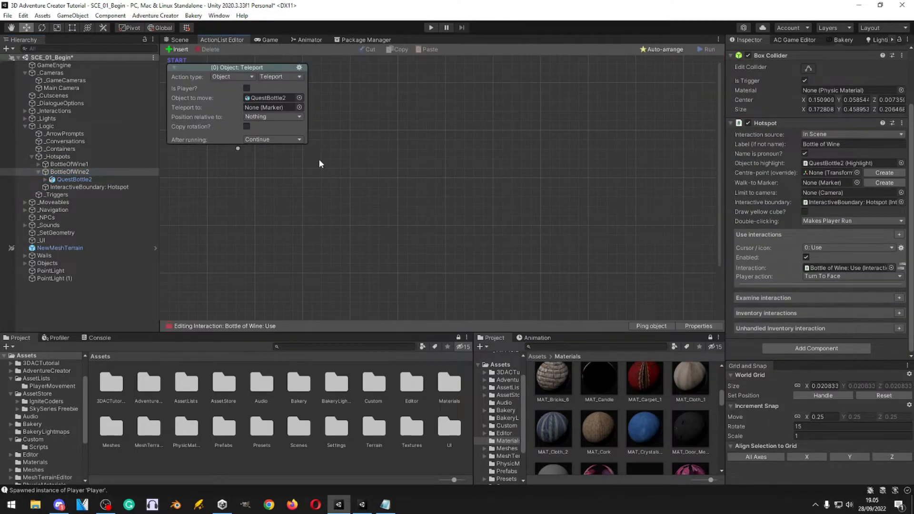
{"action": "left_click_drag", "start_coordinate": [74, 180], "coordinate": [269, 101]}
{"action": "left_click", "coordinate": [179, 39]}
{"action": "left_click_drag", "start_coordinate": [70, 185], "coordinate": [71, 172]}
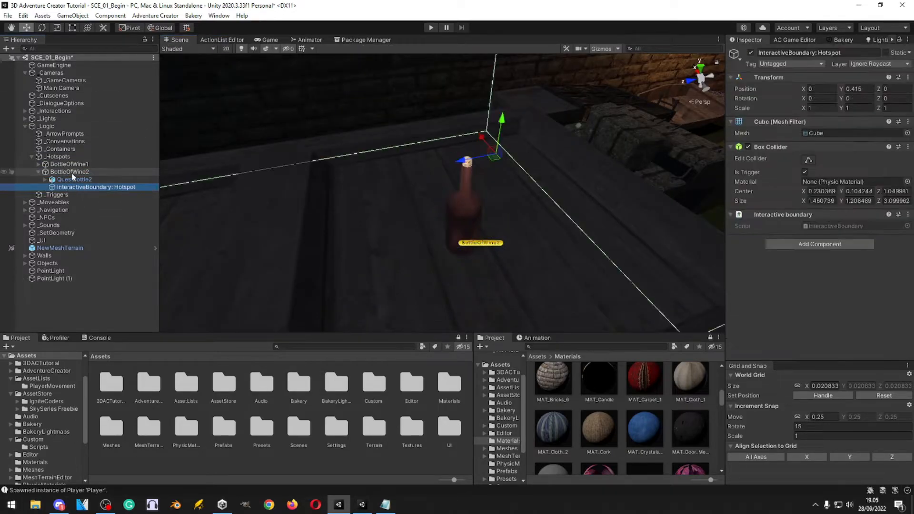
- Inspect the BottleOfWine1 Hotspot's child hierarchy and its location in the scene for comparison with BottleOfWine2
{"action": "left_click", "coordinate": [39, 165]}
{"action": "left_click", "coordinate": [38, 165]}
{"action": "left_click", "coordinate": [46, 172]}
{"action": "left_click", "coordinate": [41, 164]}
{"action": "left_click", "coordinate": [39, 165]}
{"action": "left_click", "coordinate": [69, 186]}
{"action": "left_click", "coordinate": [71, 165]}
{"action": "right_click_drag", "start_coordinate": [442, 162], "coordinate": [544, 89]}
{"action": "key", "text": "f"}
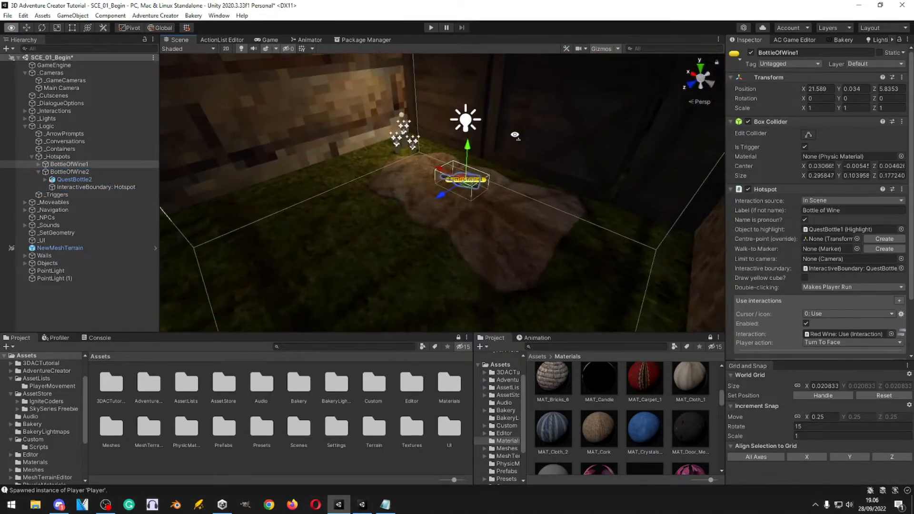
- Expand both wine bottle Hotspots and make BottleOfWine2's interactive boundary a child of QuestBottle2
{"action": "left_click", "coordinate": [39, 164]}
{"action": "left_click", "coordinate": [44, 172]}
{"action": "left_click", "coordinate": [81, 180]}
{"action": "left_click", "coordinate": [83, 187]}
{"action": "left_click_drag", "start_coordinate": [85, 189], "coordinate": [73, 203]}
{"action": "right_click_drag", "start_coordinate": [376, 196], "coordinate": [317, 206]}
{"action": "left_click", "coordinate": [90, 204]}
{"action": "left_click", "coordinate": [89, 196]}
{"action": "mouse_move", "coordinate": [464, 210]}
{"action": "right_mouse_down"}
{"action": "mouse_move", "coordinate": [467, 233]}
{"action": "mouse_move", "coordinate": [457, 225]}
{"action": "right_mouse_up"}
- Set the Teleport action to move BottleOfWine2 to the OffscreenMarker
{"action": "left_click", "coordinate": [223, 41]}
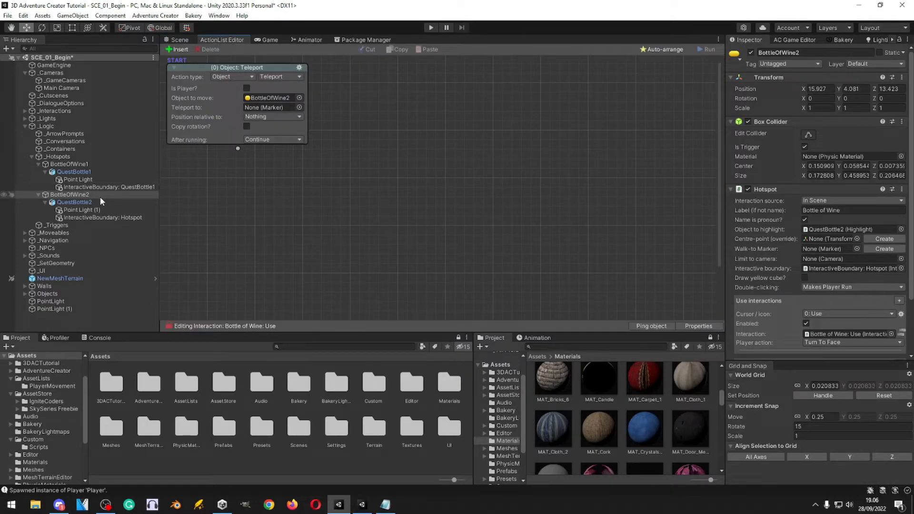
{"action": "left_click_drag", "start_coordinate": [88, 196], "coordinate": [268, 100]}
{"action": "left_click", "coordinate": [299, 108]}
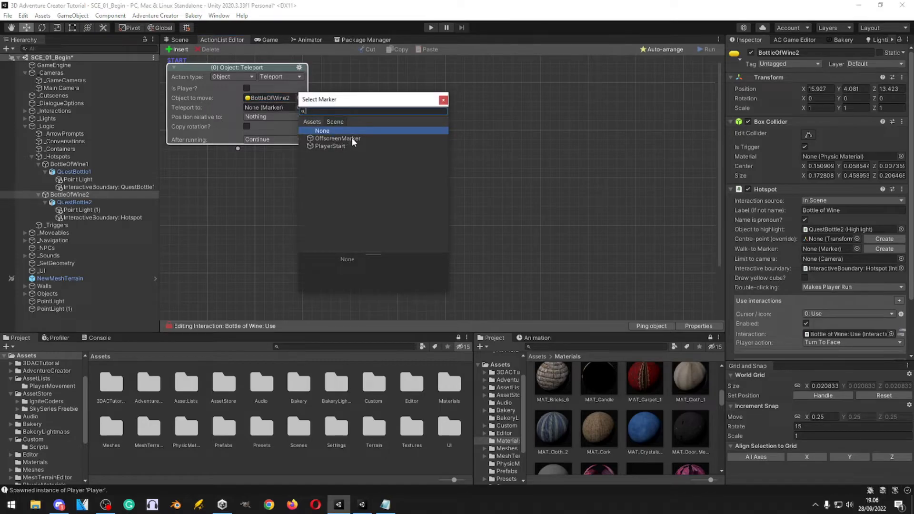
{"action": "double_click", "coordinate": [352, 138]}
- Examine the Marker prefab in Adventure Creator's Scene manager and look at the area beneath the level
{"action": "left_click", "coordinate": [180, 40]}
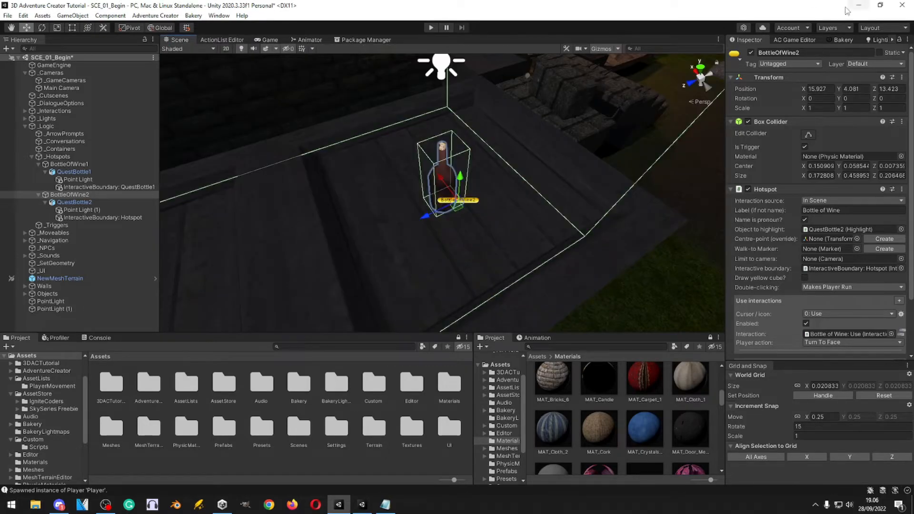
{"action": "left_click", "coordinate": [793, 38]}
{"action": "left_click", "coordinate": [762, 53]}
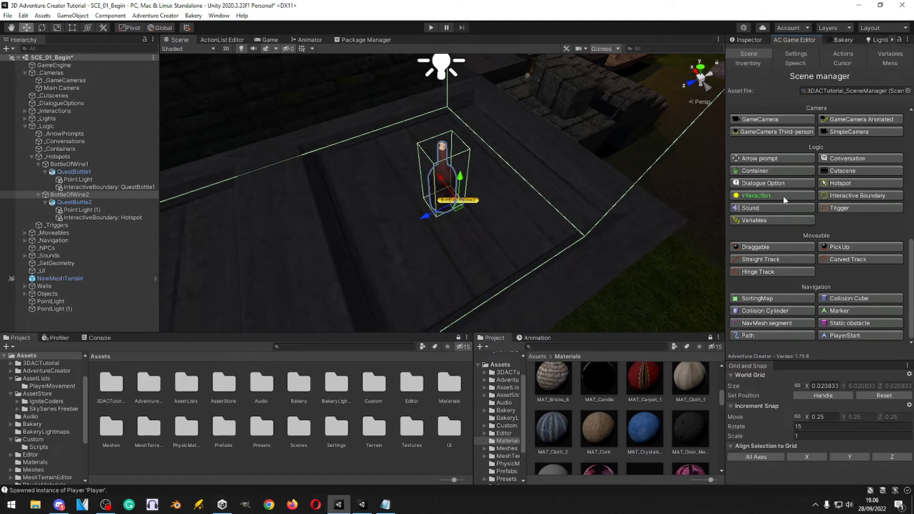
{"action": "key", "text": "s"}
{"action": "right_click_drag", "start_coordinate": [451, 171], "coordinate": [869, 73]}
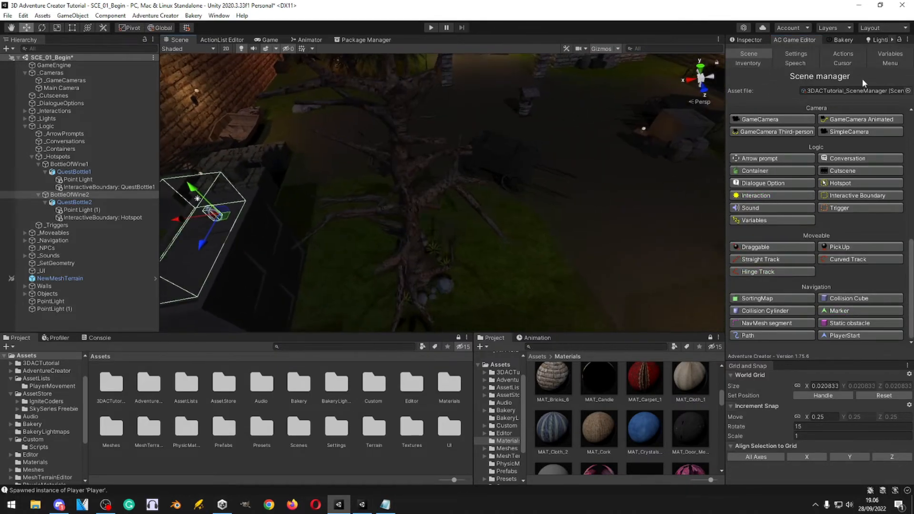
{"action": "scroll", "coordinate": [868, 143], "scroll_direction": "up", "scroll_amount": 5}
{"action": "right_click_drag", "start_coordinate": [657, 190], "coordinate": [459, 72]}
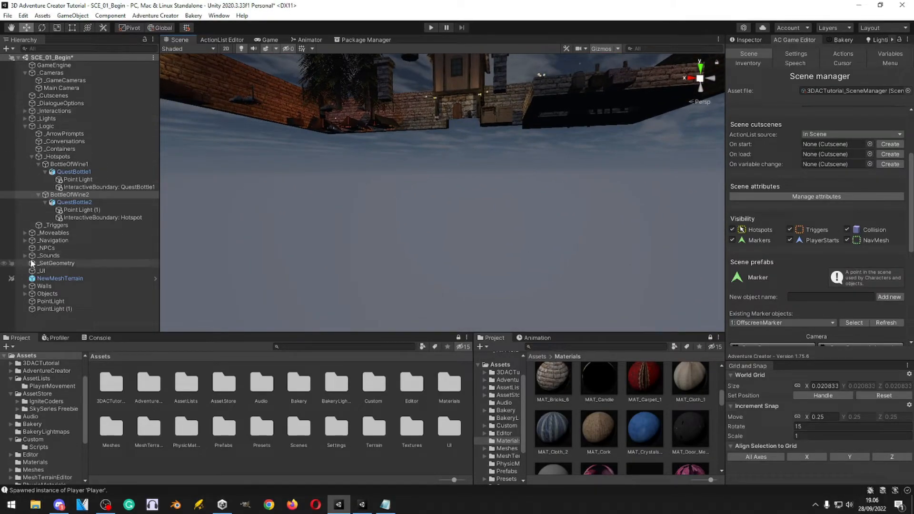
- Examine the OffscreenMarker's transform and its placement in the scene
{"action": "left_click", "coordinate": [25, 240]}
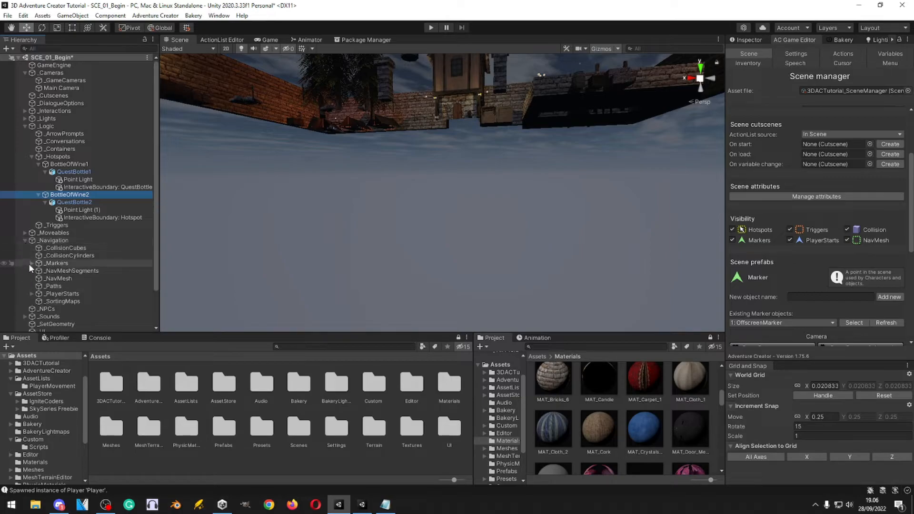
{"action": "left_click", "coordinate": [31, 263]}
{"action": "left_click", "coordinate": [74, 271]}
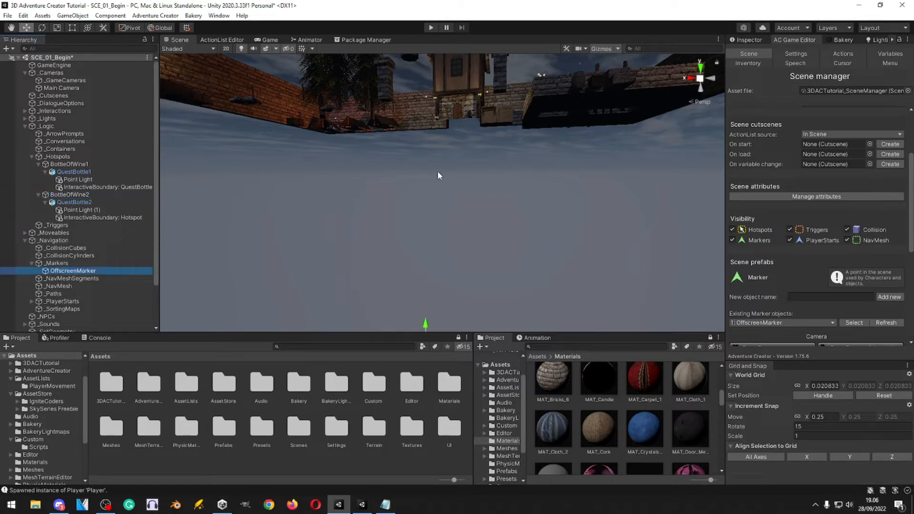
{"action": "key", "text": "f"}
{"action": "left_click_drag", "start_coordinate": [456, 180], "coordinate": [372, 178], "text": "alt"}
{"action": "left_click", "coordinate": [753, 38]}
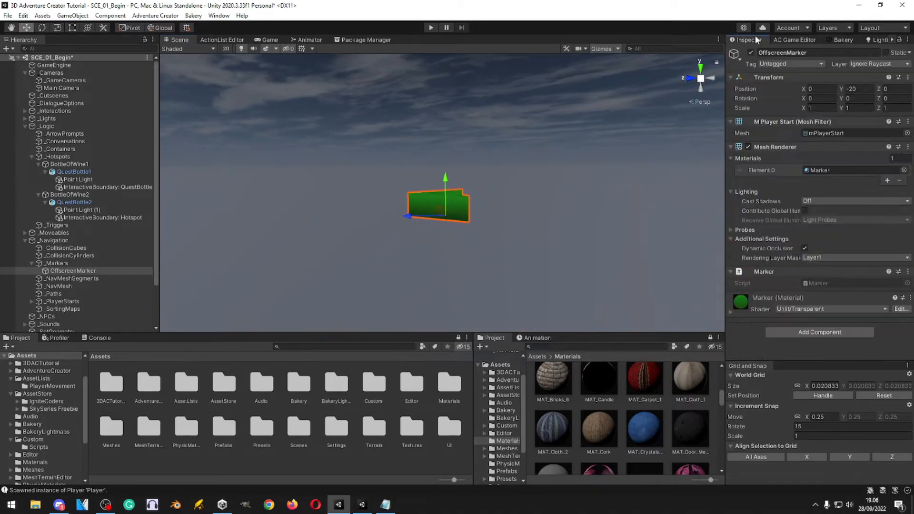
{"action": "left_click_drag", "start_coordinate": [596, 186], "coordinate": [422, 202], "text": "alt"}
{"action": "left_click_drag", "start_coordinate": [389, 143], "coordinate": [473, 176], "text": "alt"}
- Return the view to the bottle on the crate and inspect the BottleOfWine2 Hotspot
{"action": "right_click_drag", "start_coordinate": [451, 257], "coordinate": [688, 348]}
{"action": "right_click_drag", "start_coordinate": [348, 124], "coordinate": [398, 169]}
{"action": "key", "text": "w"}
{"action": "key", "text": "s"}
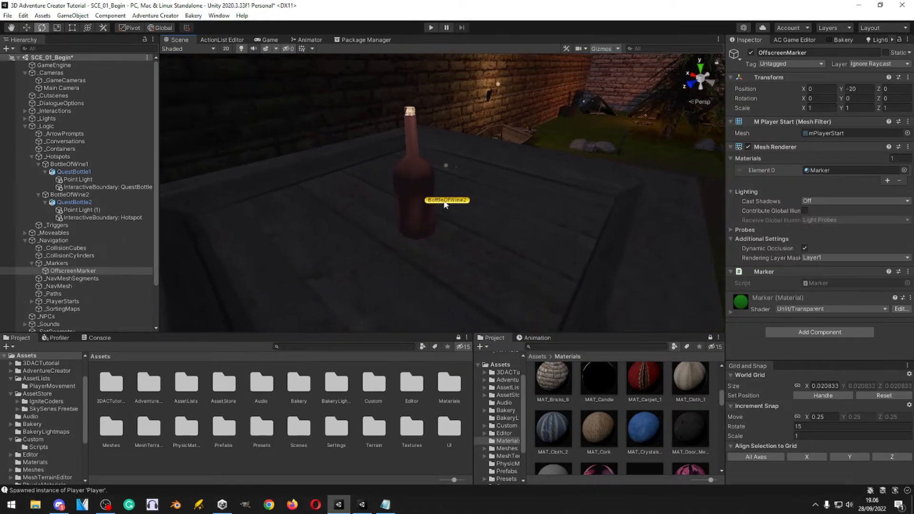
{"action": "left_click", "coordinate": [447, 201]}
{"action": "key", "text": "w"}
{"action": "right_click_drag", "start_coordinate": [429, 200], "coordinate": [506, 184]}
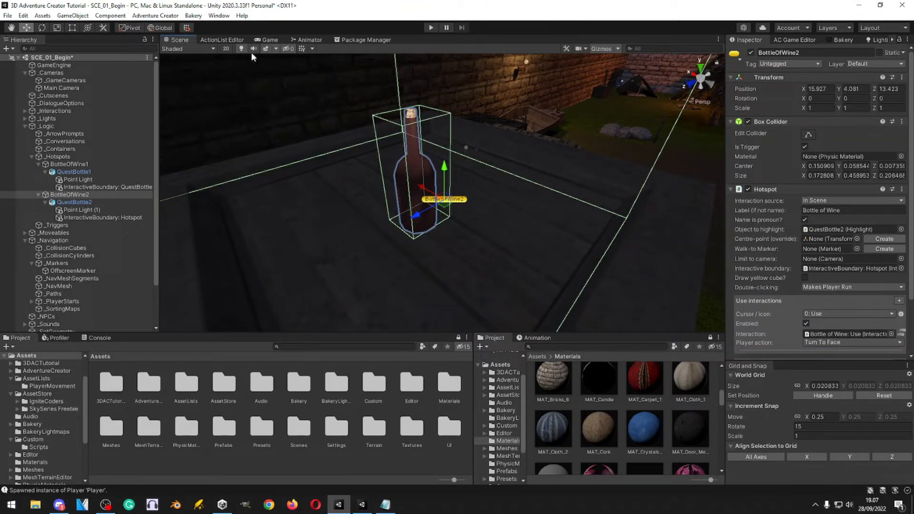
- Chain an Inventory: Add or remove action after the Teleport that adds the Bottle of Wine item
{"action": "left_click", "coordinate": [222, 40]}
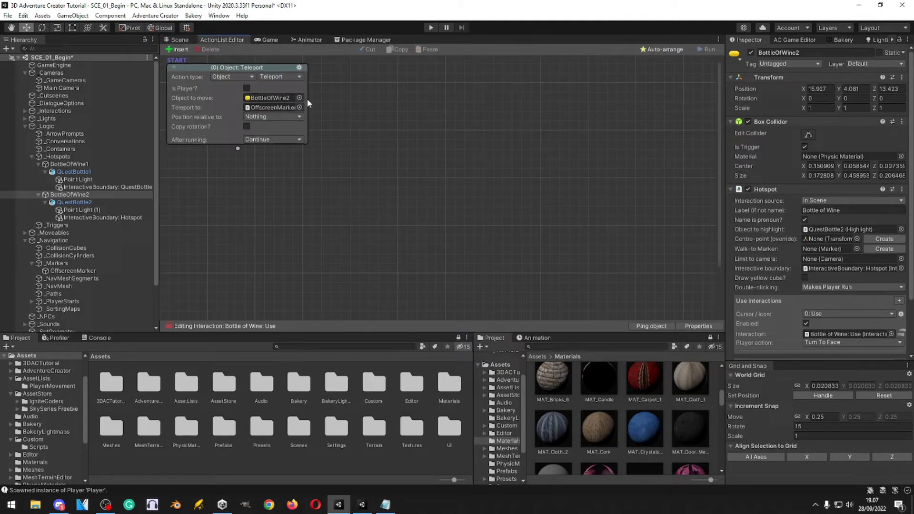
{"action": "left_click_drag", "start_coordinate": [238, 149], "coordinate": [299, 175]}
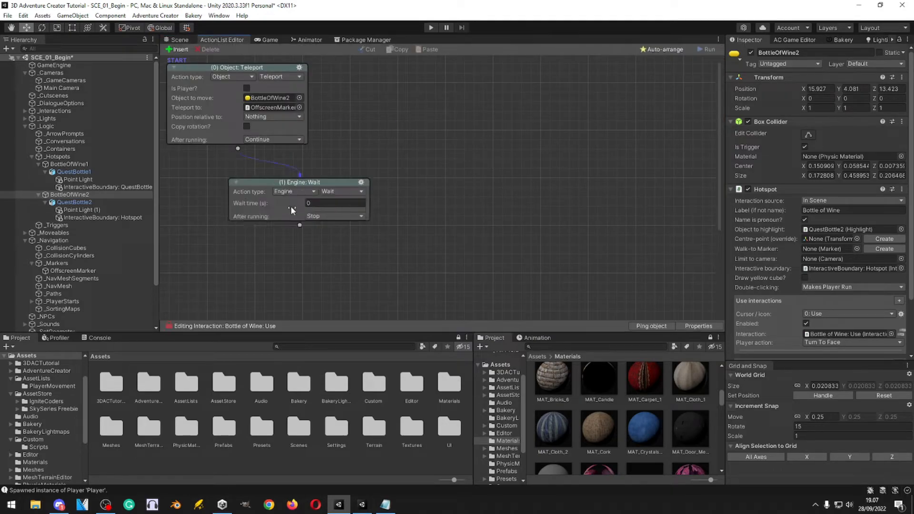
{"action": "left_click", "coordinate": [301, 192]}
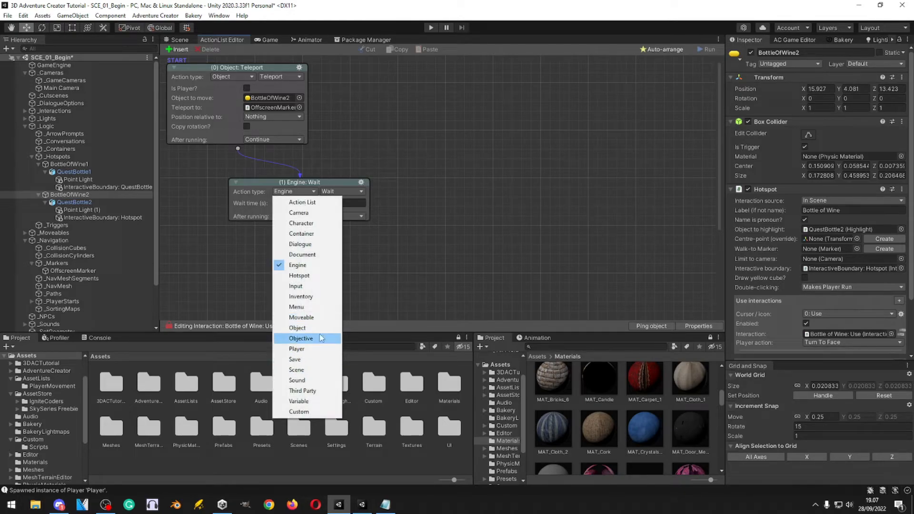
{"action": "left_click", "coordinate": [305, 297]}
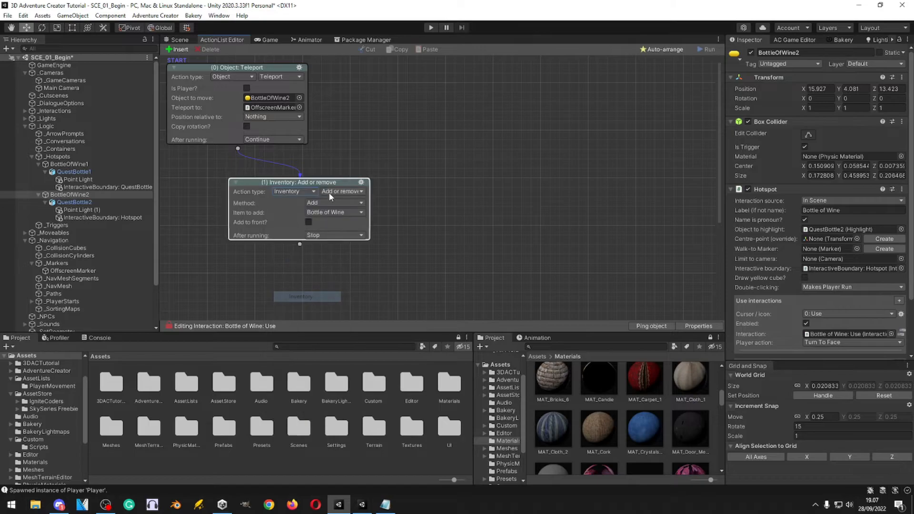
{"action": "left_click_drag", "start_coordinate": [321, 186], "coordinate": [262, 167]}
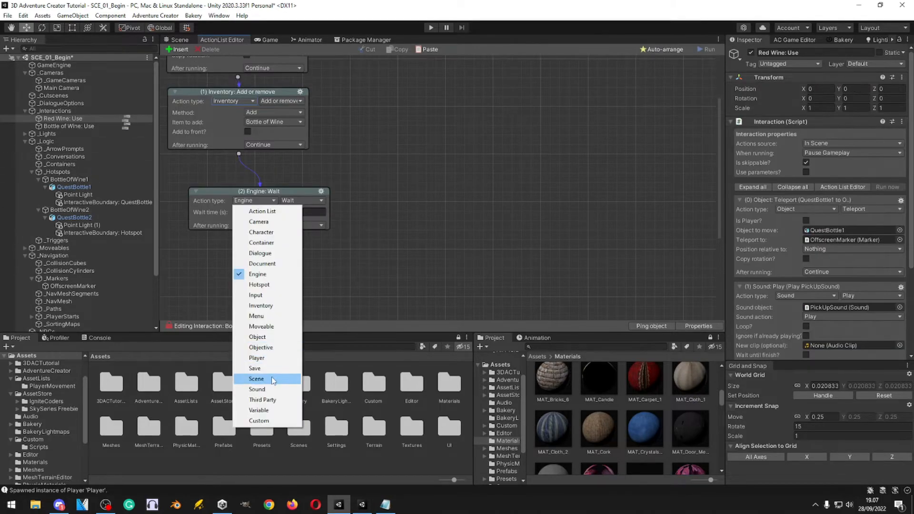
- Make the action following the inventory step a Sound: Play action
{"action": "left_click", "coordinate": [266, 393]}
{"action": "left_click", "coordinate": [305, 221]}
{"action": "left_click", "coordinate": [322, 233]}
{"action": "scroll", "coordinate": [175, 183], "scroll_direction": "down", "scroll_amount": 3}
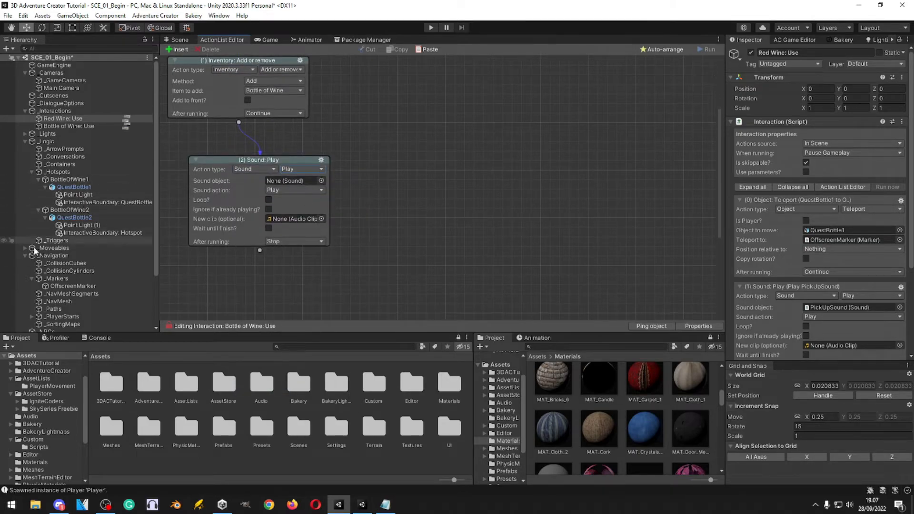
- Collapse the Logic and Navigation groups, then inspect the Default Sound object and its entry in the scene settings
{"action": "left_click", "coordinate": [25, 142]}
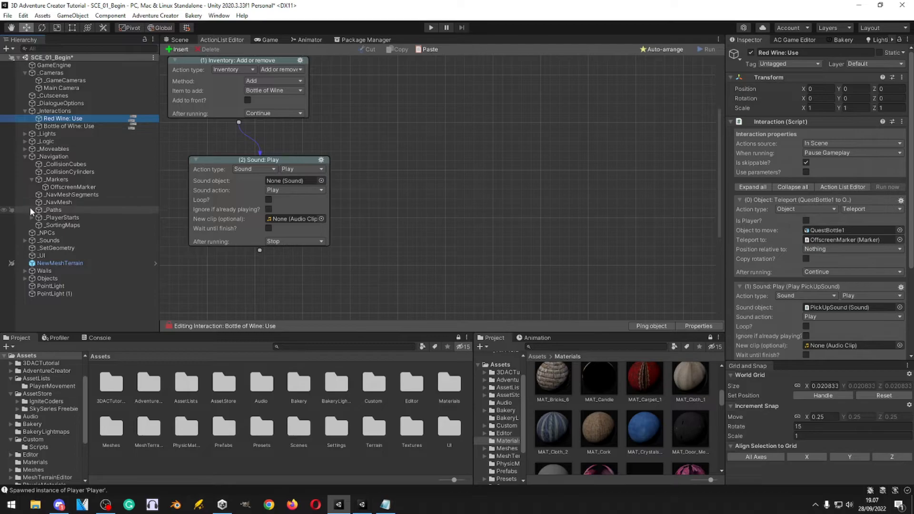
{"action": "left_click", "coordinate": [25, 157]}
{"action": "left_click", "coordinate": [25, 172]}
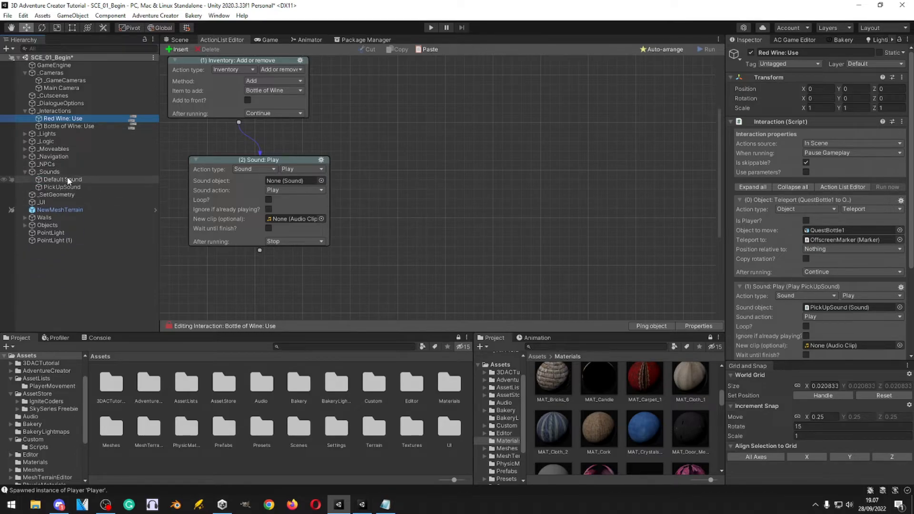
{"action": "left_click", "coordinate": [63, 179]}
{"action": "left_click", "coordinate": [791, 40]}
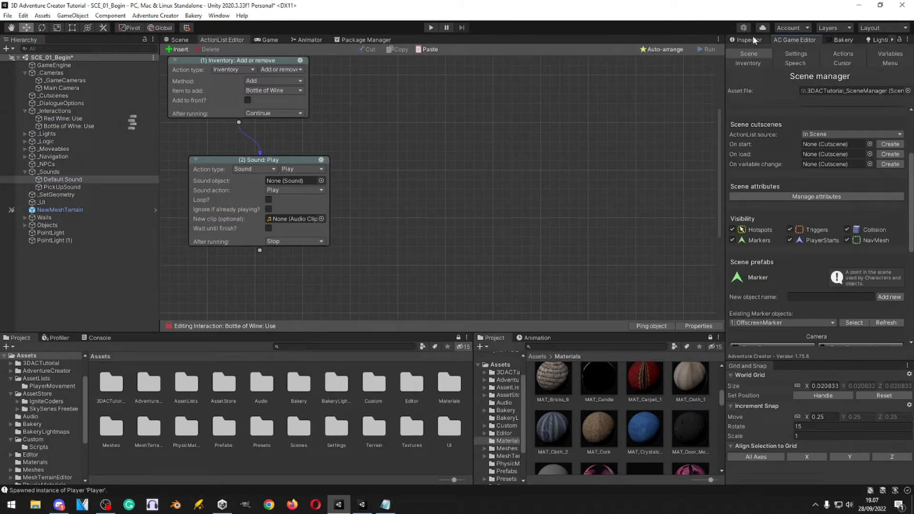
{"action": "scroll", "coordinate": [767, 168], "scroll_direction": "up", "scroll_amount": 4}
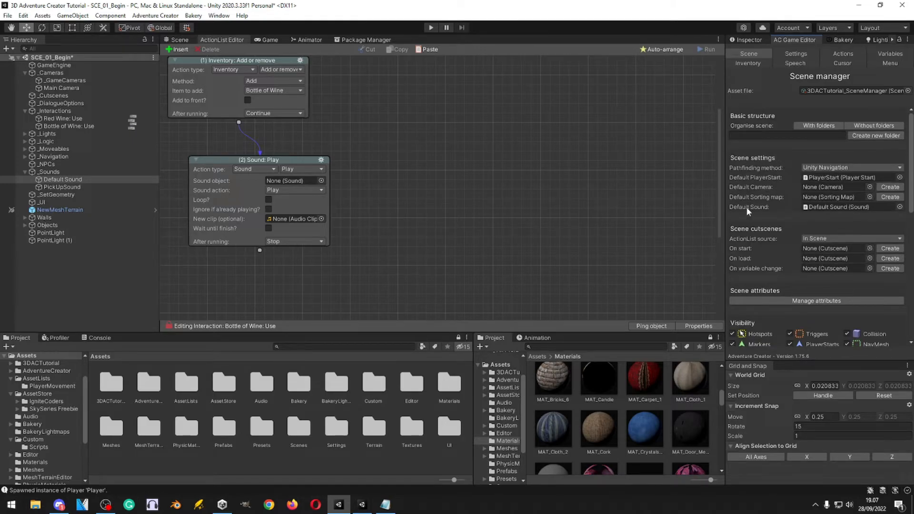
{"action": "left_click", "coordinate": [750, 41]}
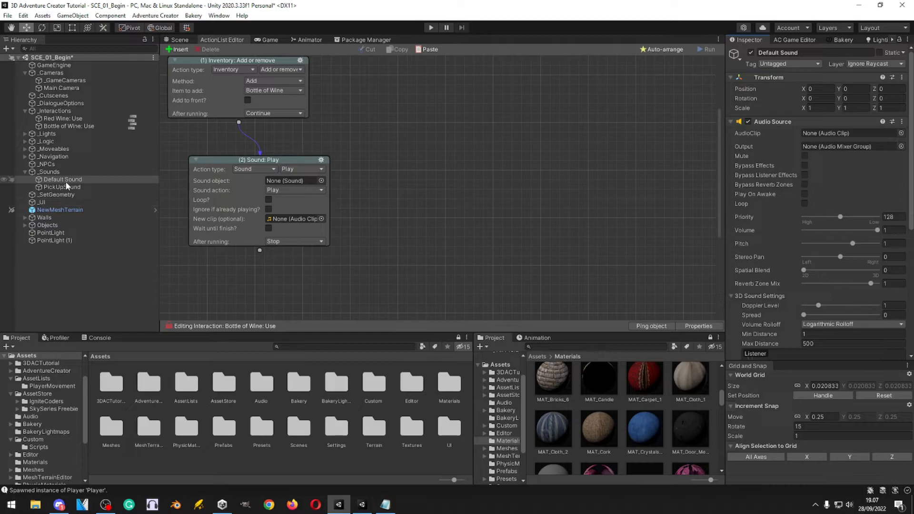
- Try adding a new Sound object to the scene from the Scene manager's Logic prefabs
{"action": "left_click", "coordinate": [789, 41]}
{"action": "scroll", "coordinate": [778, 191], "scroll_direction": "down", "scroll_amount": 8}
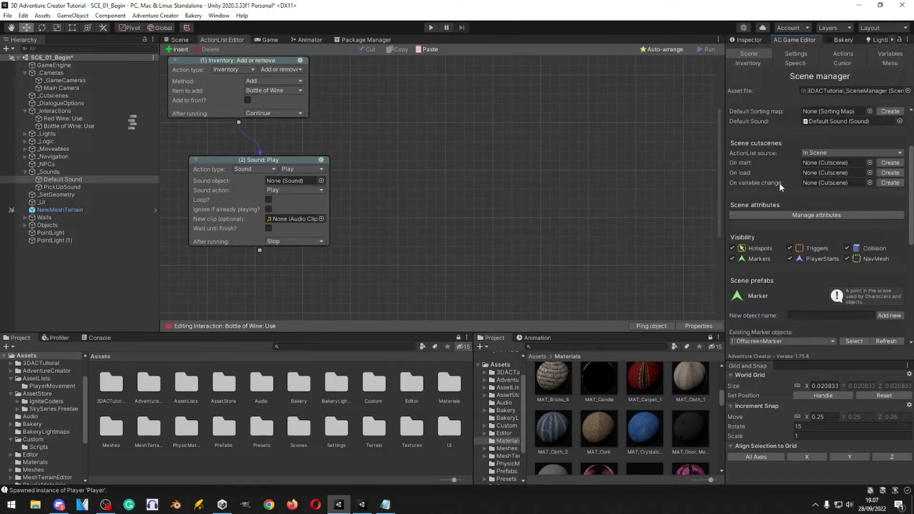
{"action": "left_click", "coordinate": [757, 236]}
{"action": "left_click", "coordinate": [53, 195]}
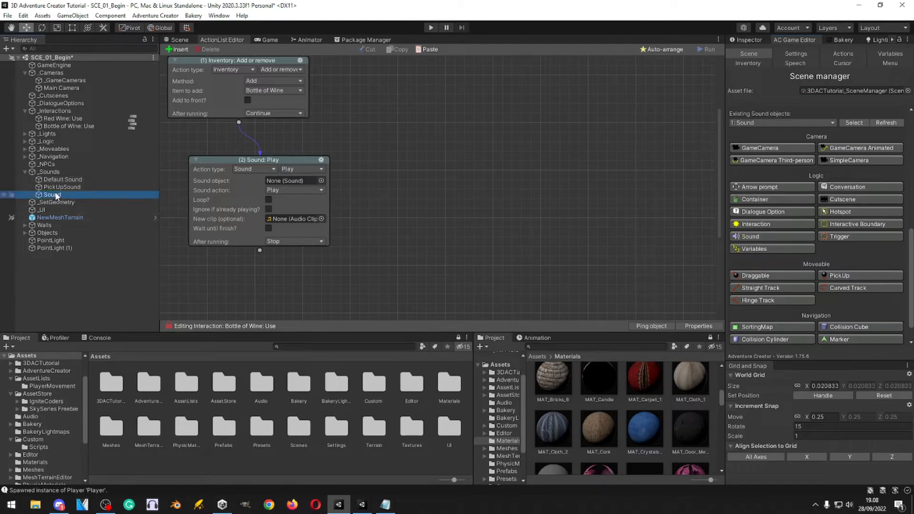
- Inspect the PickUpSound object's audio clip and the Pick Up clip in the Audio folder
{"action": "left_click", "coordinate": [64, 187]}
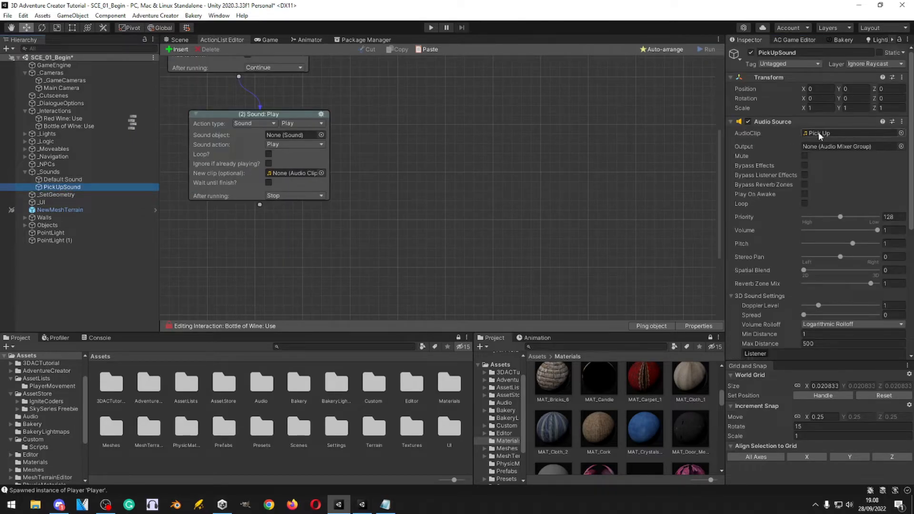
{"action": "left_click", "coordinate": [821, 135]}
{"action": "left_click", "coordinate": [29, 417]}
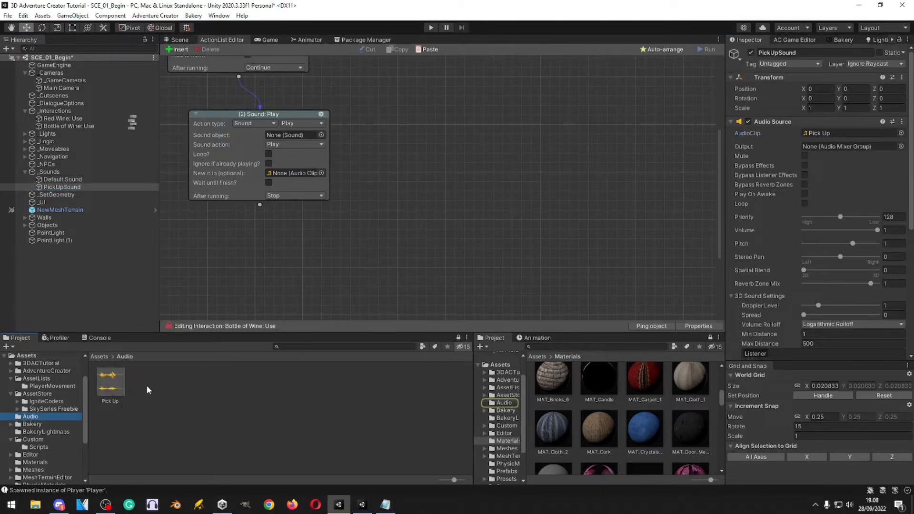
{"action": "left_click", "coordinate": [115, 384]}
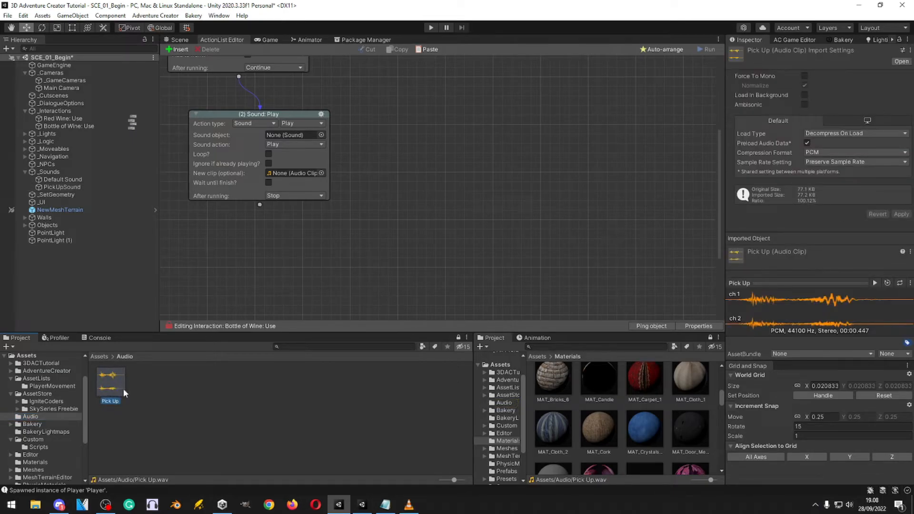
- Assign PickUpSound as the Sound: Play action's sound object and inspect the Pick Up clip once more
{"action": "left_click_drag", "start_coordinate": [61, 187], "coordinate": [290, 208]}
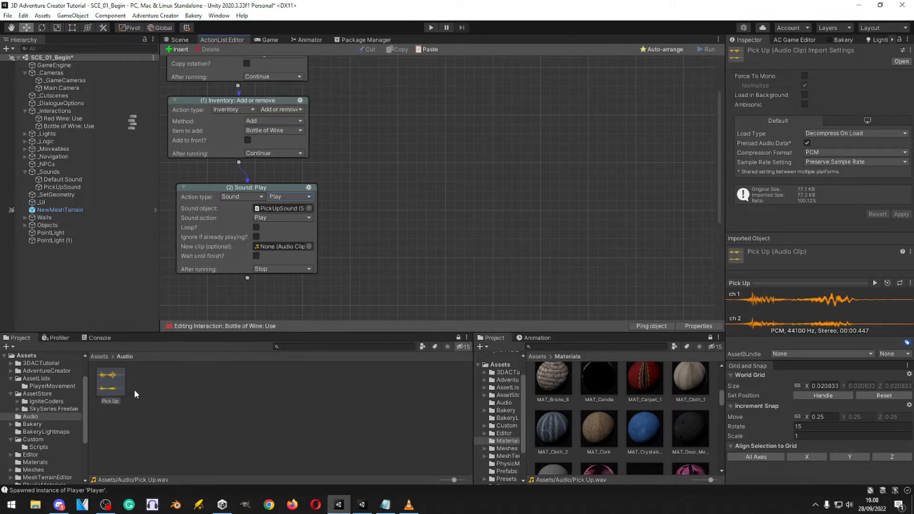
{"action": "left_click", "coordinate": [115, 384]}
{"action": "left_click", "coordinate": [142, 398]}
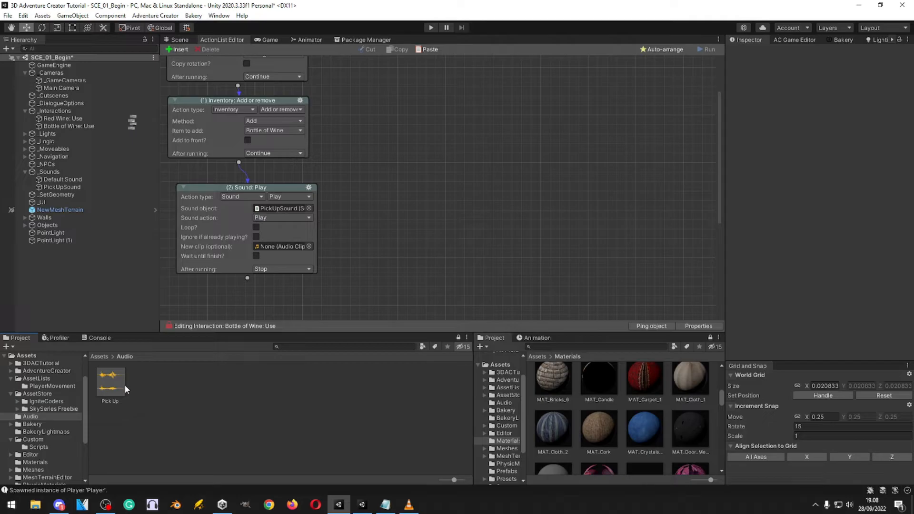
- Auto-arrange the bottle interaction's three actions and return the project browser to the Assets root
{"action": "left_click_drag", "start_coordinate": [264, 193], "coordinate": [253, 184]}
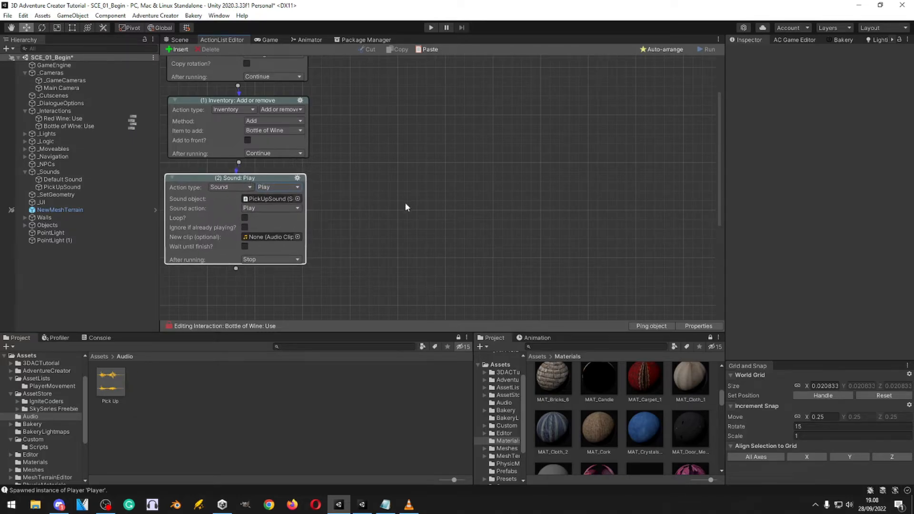
{"action": "scroll", "coordinate": [410, 200], "scroll_direction": "up", "scroll_amount": 3}
{"action": "scroll", "coordinate": [396, 138], "scroll_direction": "down", "scroll_amount": 2}
{"action": "right_click", "coordinate": [371, 139]}
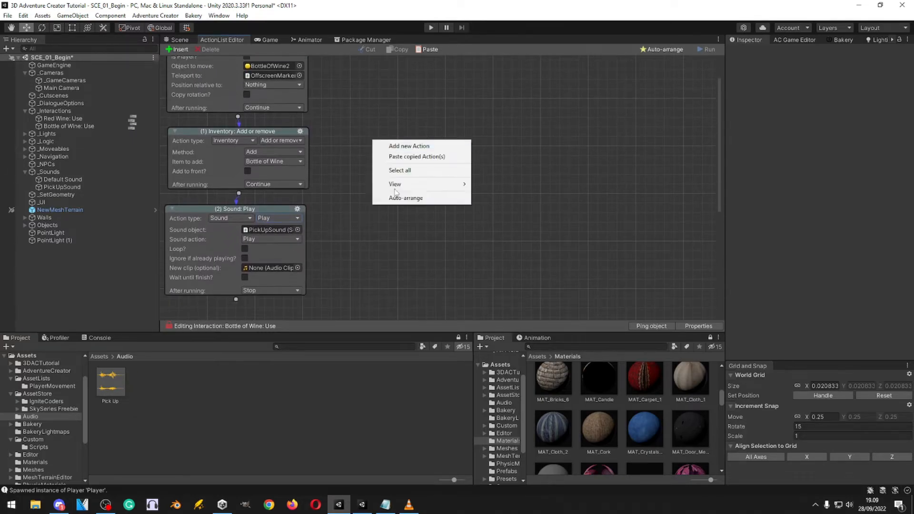
{"action": "left_click", "coordinate": [400, 198]}
{"action": "scroll", "coordinate": [450, 161], "scroll_direction": "down", "scroll_amount": 2}
{"action": "scroll", "coordinate": [405, 114], "scroll_direction": "up", "scroll_amount": 2}
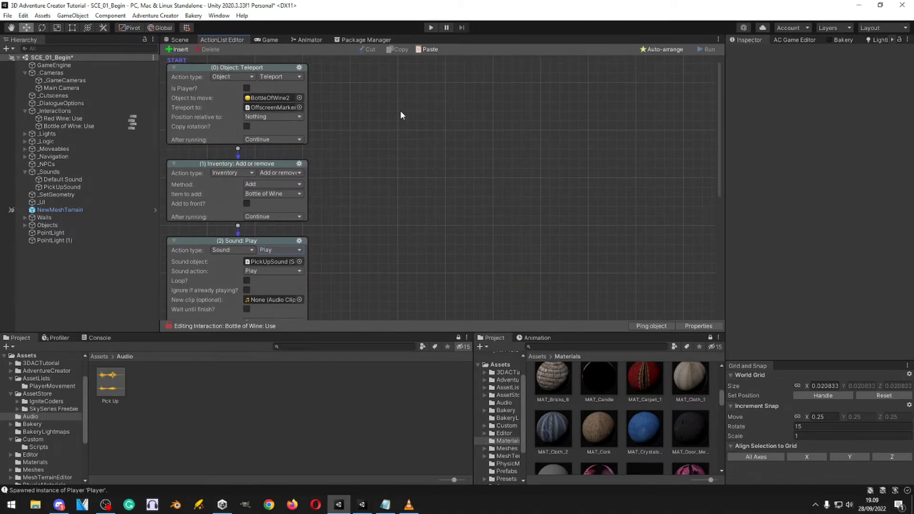
{"action": "left_click", "coordinate": [99, 357]}
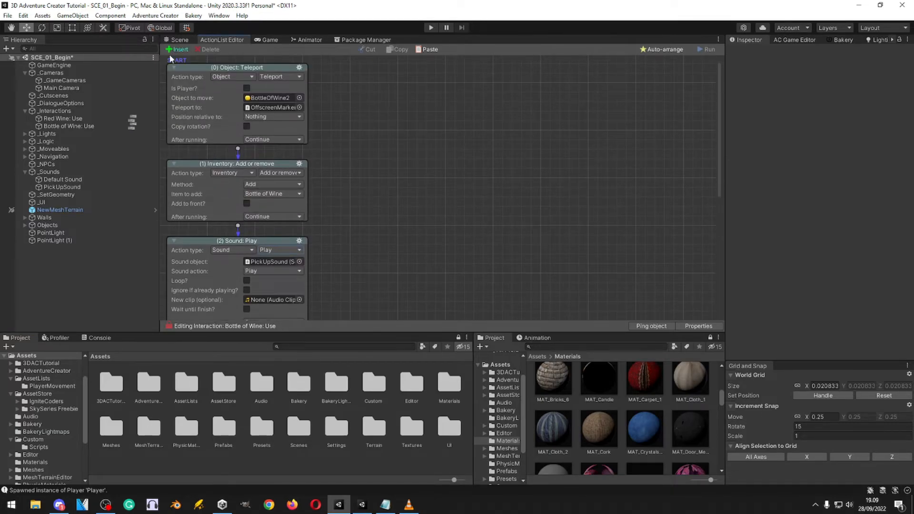
- Playtest the scene by using the Bottle of Wine on the crate
{"action": "key", "text": "ctrl+p"}
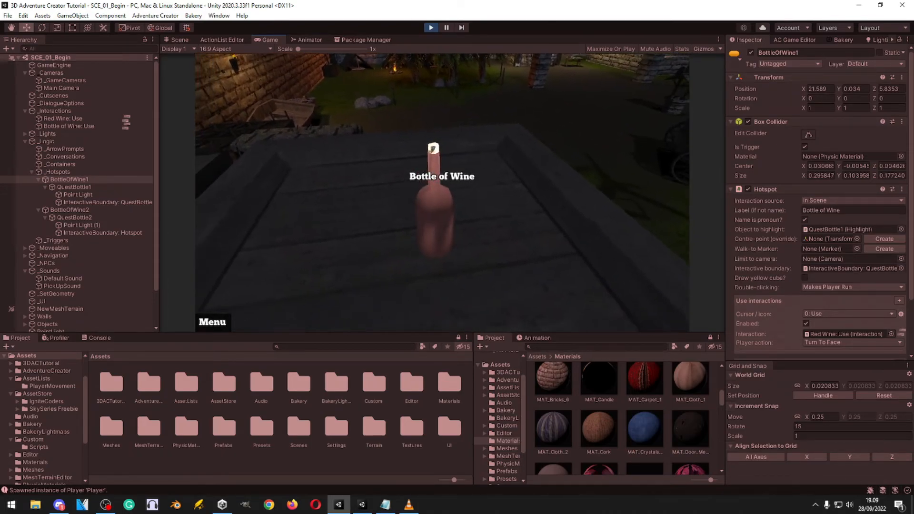
{"action": "left_click", "coordinate": [442, 193]}
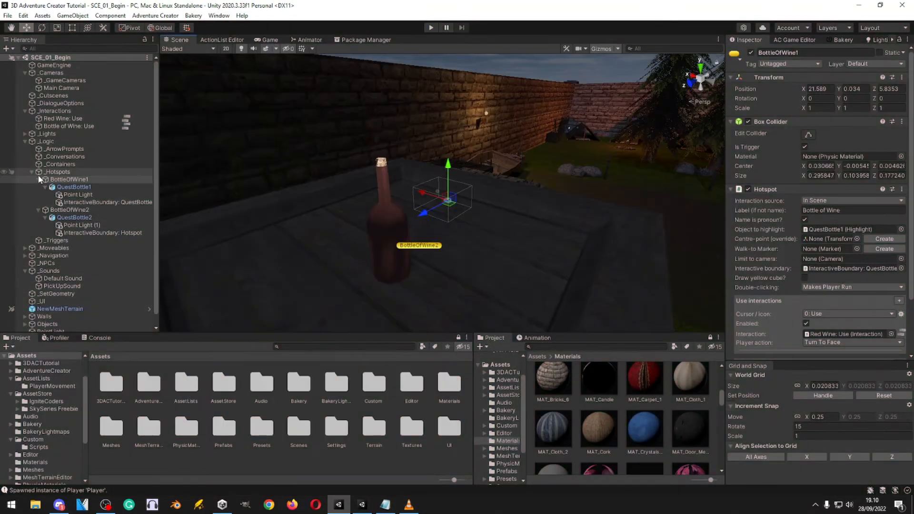
- Collapse the _Hotspots, _Logic and _Cameras groups in the hierarchy and clear the object selection
{"action": "left_click", "coordinate": [31, 172]}
{"action": "left_click", "coordinate": [26, 142]}
{"action": "left_click", "coordinate": [25, 73]}
{"action": "left_click", "coordinate": [21, 235]}
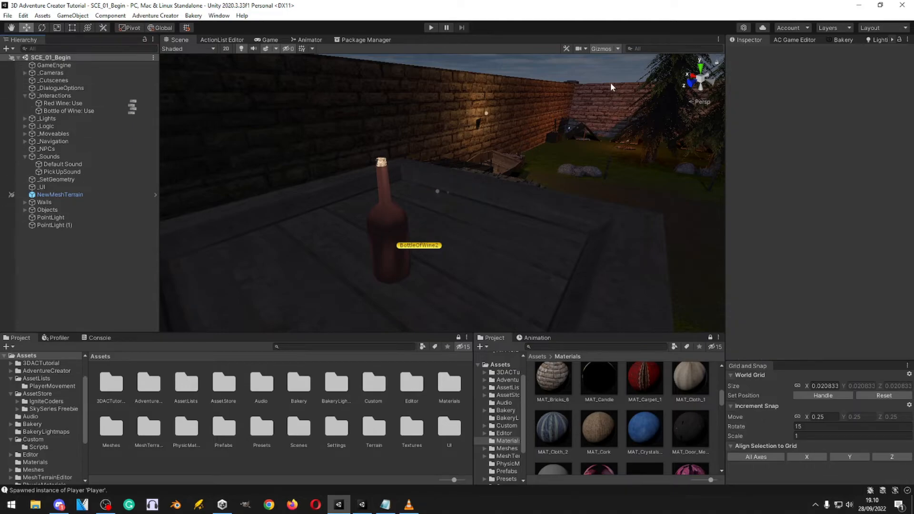
- Open the Bottle of Wine item's settings in Adventure Creator's Inventory manager
{"action": "left_click", "coordinate": [794, 40]}
{"action": "left_click", "coordinate": [757, 63]}
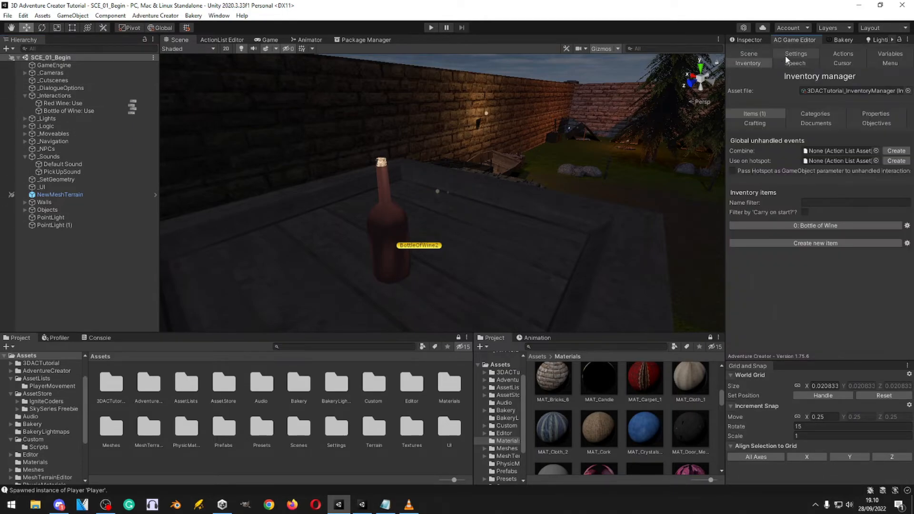
{"action": "left_click", "coordinate": [822, 225]}
{"action": "scroll", "coordinate": [788, 227], "scroll_direction": "down", "scroll_amount": 3}
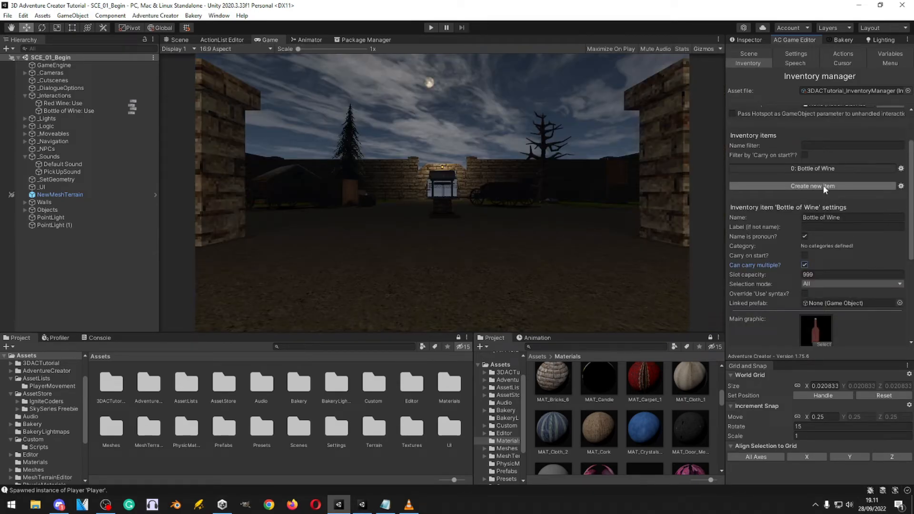
- Create an inventory item named Something with Can carry multiple enabled, and delete it again
{"action": "left_click", "coordinate": [824, 184]}
{"action": "left_click", "coordinate": [852, 228]}
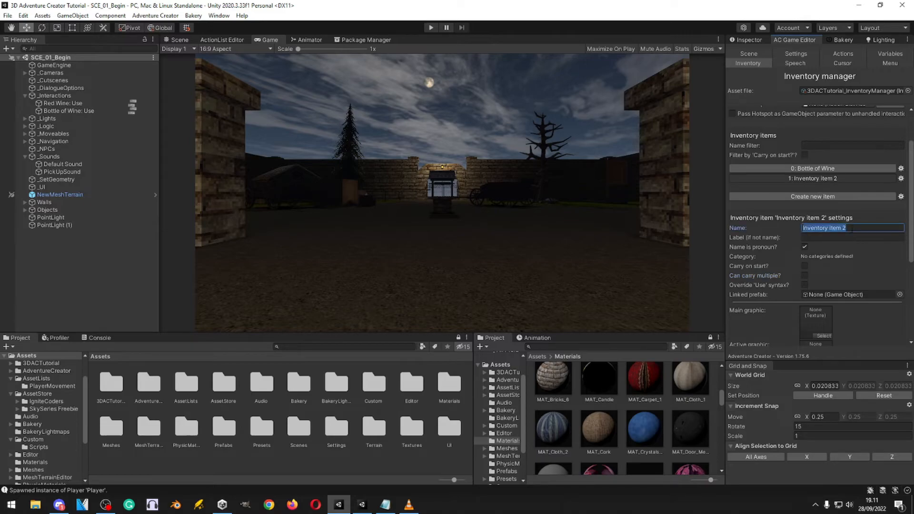
{"action": "type", "text": "Something"}
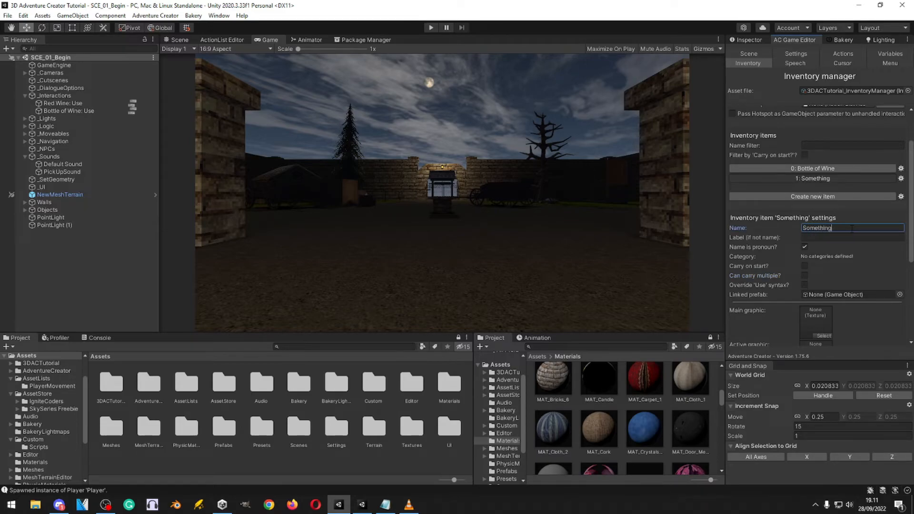
{"action": "left_click", "coordinate": [805, 275]}
{"action": "scroll", "coordinate": [807, 205], "scroll_direction": "down", "scroll_amount": 5}
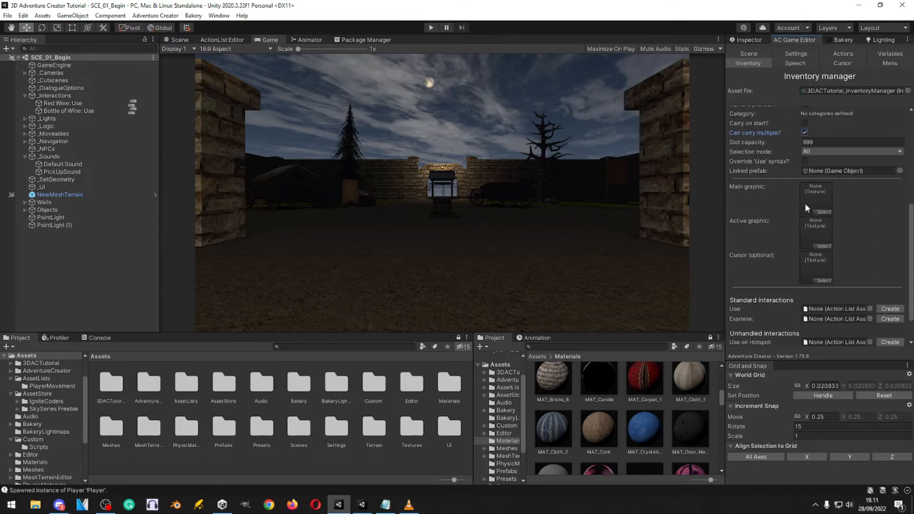
{"action": "scroll", "coordinate": [790, 228], "scroll_direction": "up", "scroll_amount": 6}
{"action": "left_click", "coordinate": [901, 207]}
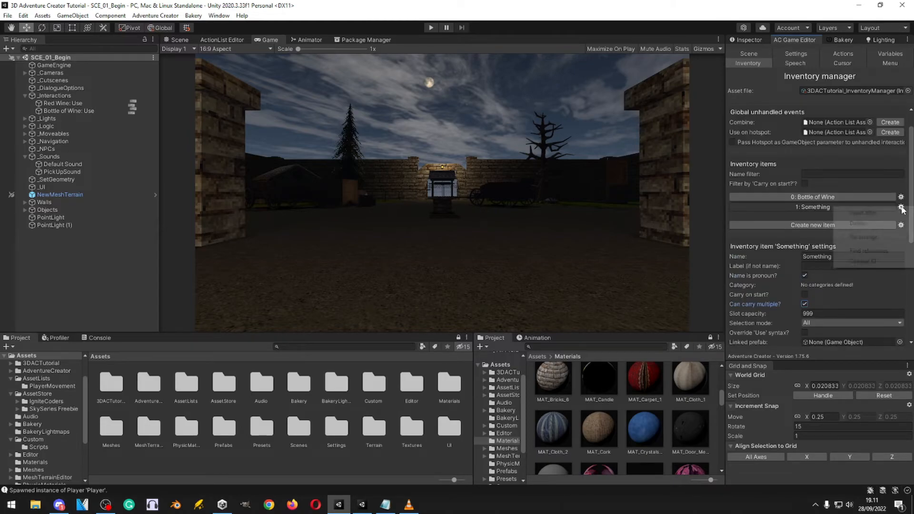
{"action": "left_click", "coordinate": [857, 224]}
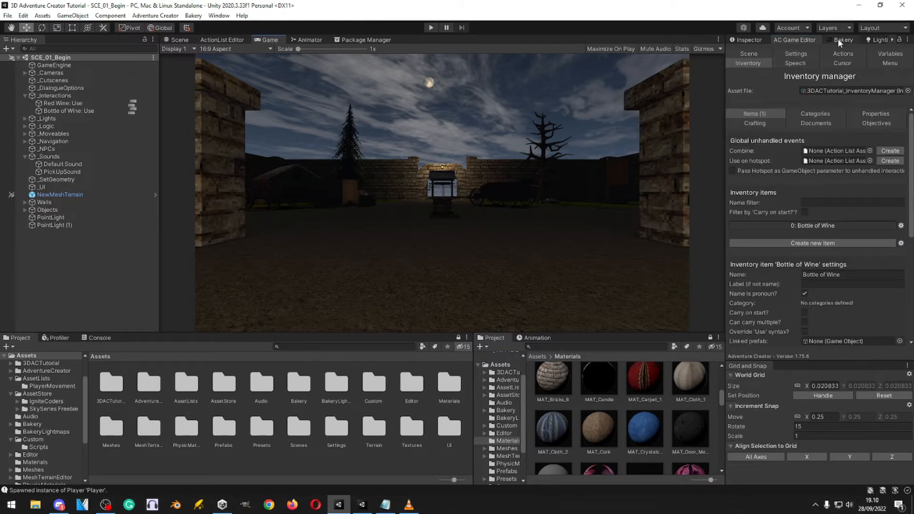
- Set the Inventory menu's appear type to On Input Key with Inventory as its toggle key
{"action": "left_click", "coordinate": [891, 64]}
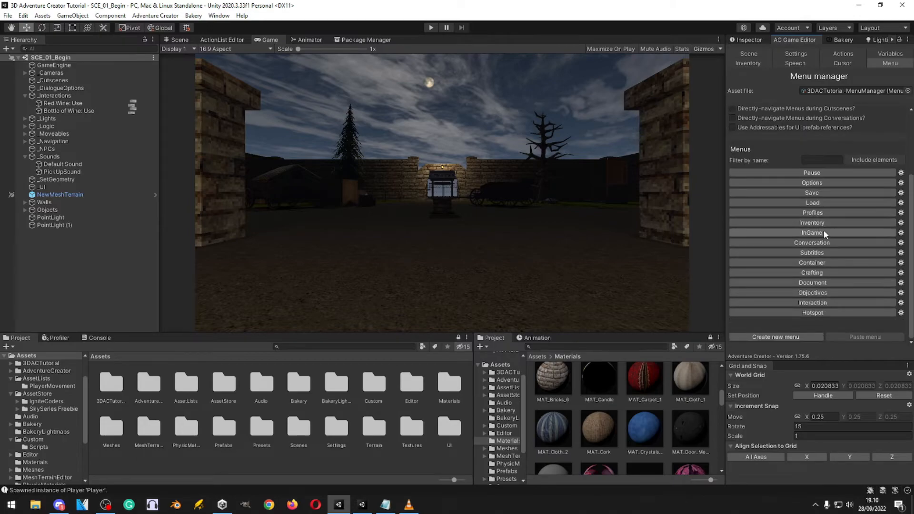
{"action": "left_click", "coordinate": [791, 223]}
{"action": "scroll", "coordinate": [781, 115], "scroll_direction": "down", "scroll_amount": 3}
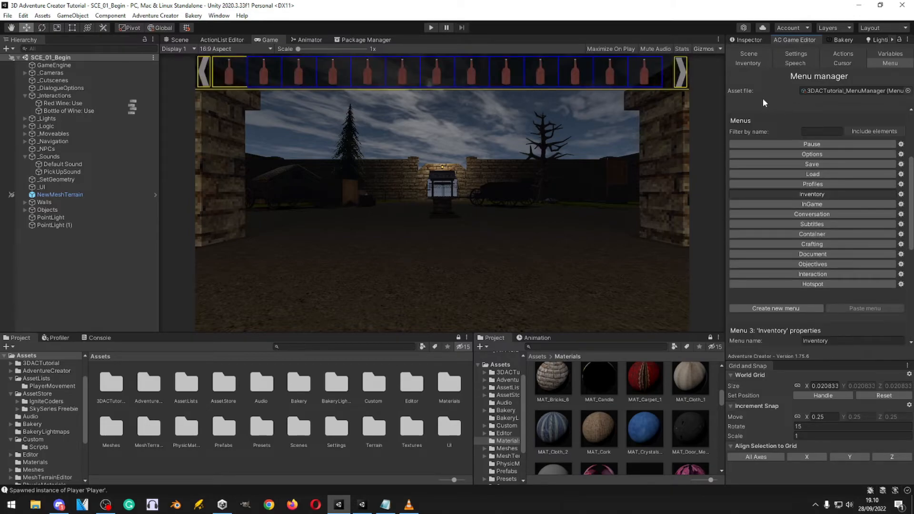
{"action": "scroll", "coordinate": [766, 191], "scroll_direction": "down", "scroll_amount": 10}
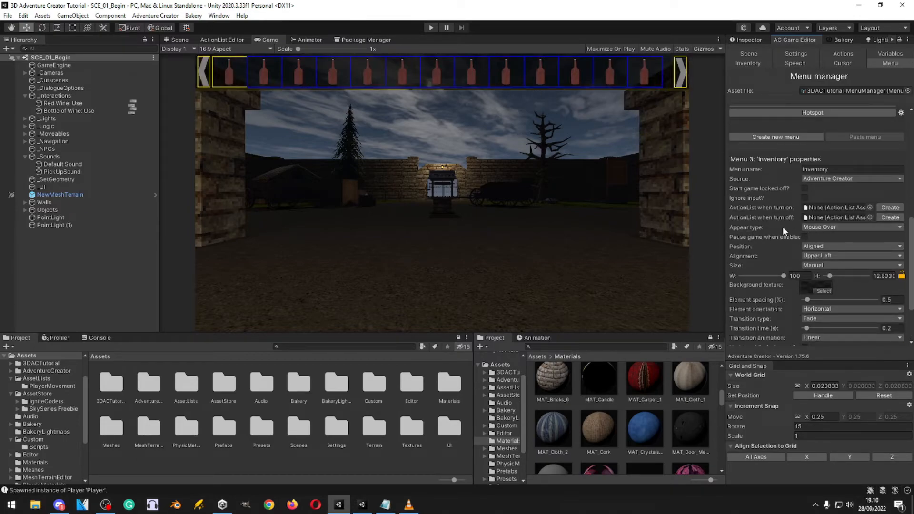
{"action": "left_click", "coordinate": [823, 227]}
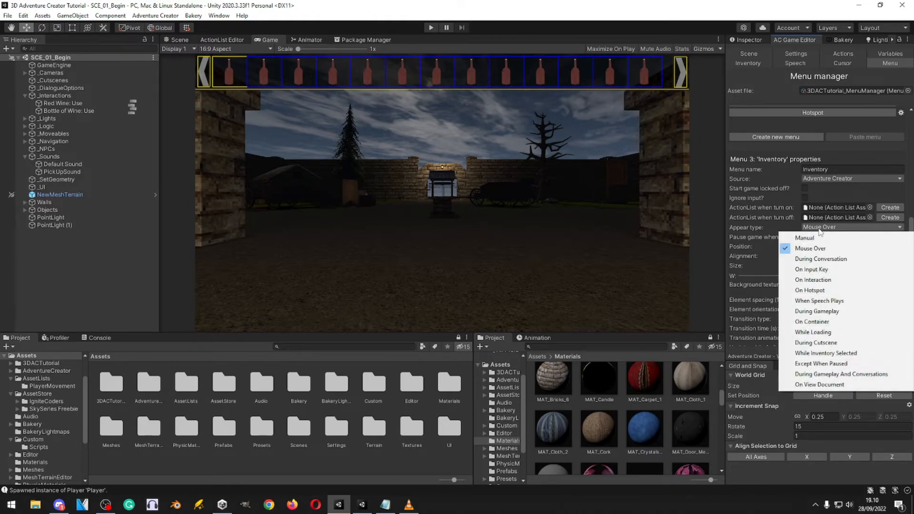
{"action": "left_click", "coordinate": [813, 269]}
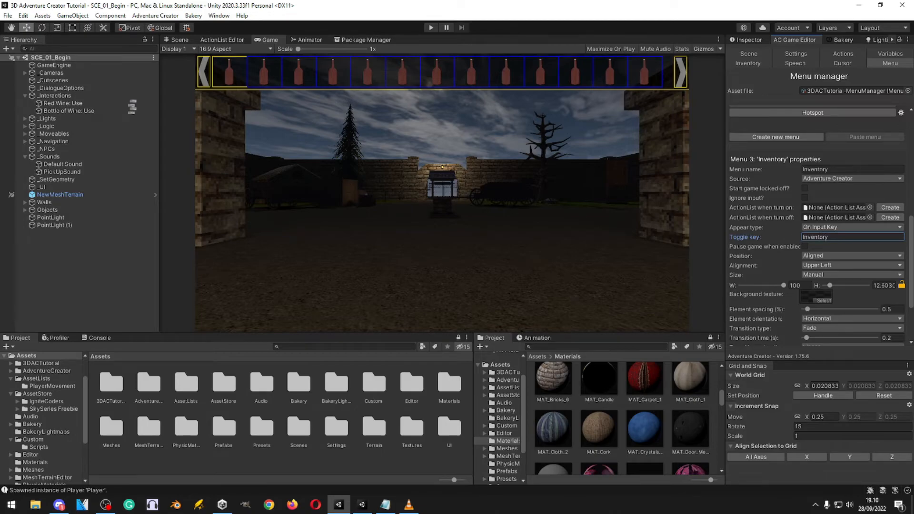
- Add one extra axis at the end of the project's Input Manager axes list
{"action": "left_click", "coordinate": [8, 15]}
{"action": "left_click", "coordinate": [43, 135]}
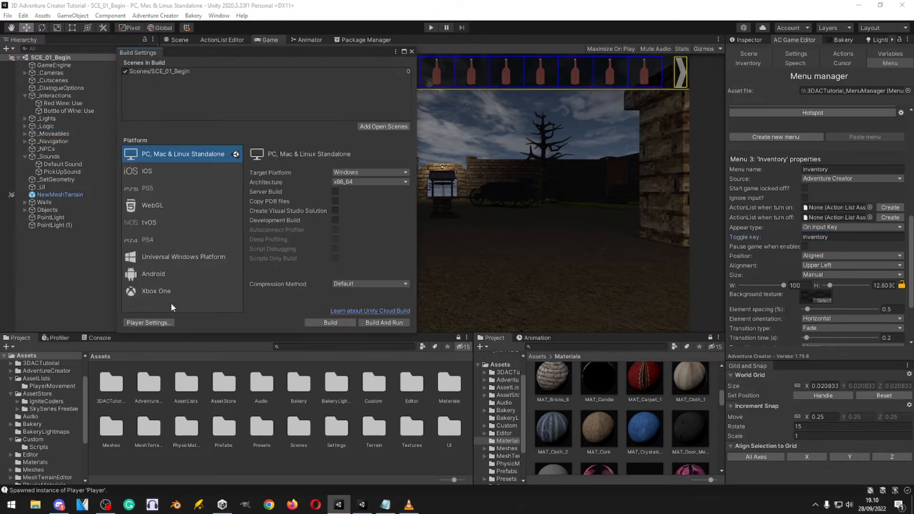
{"action": "left_click", "coordinate": [149, 323]}
{"action": "left_click", "coordinate": [131, 161]}
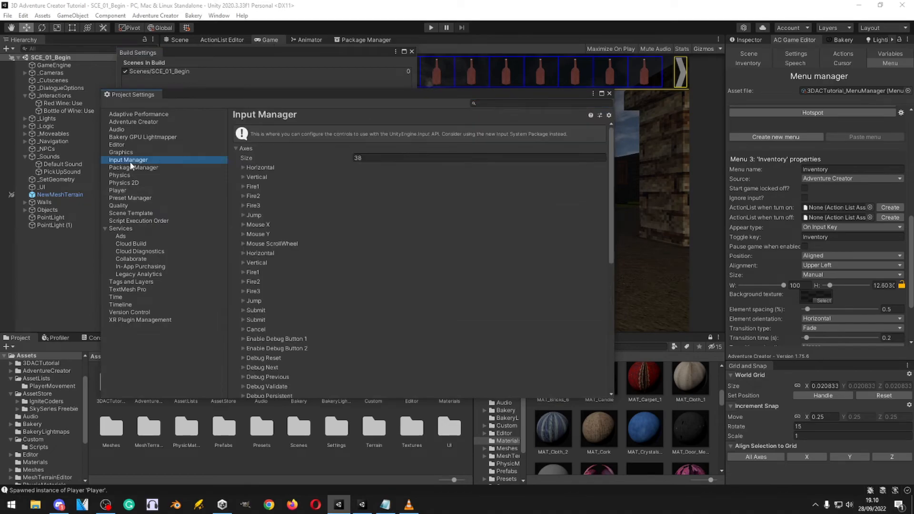
{"action": "left_click", "coordinate": [386, 167]}
{"action": "left_click", "coordinate": [361, 160]}
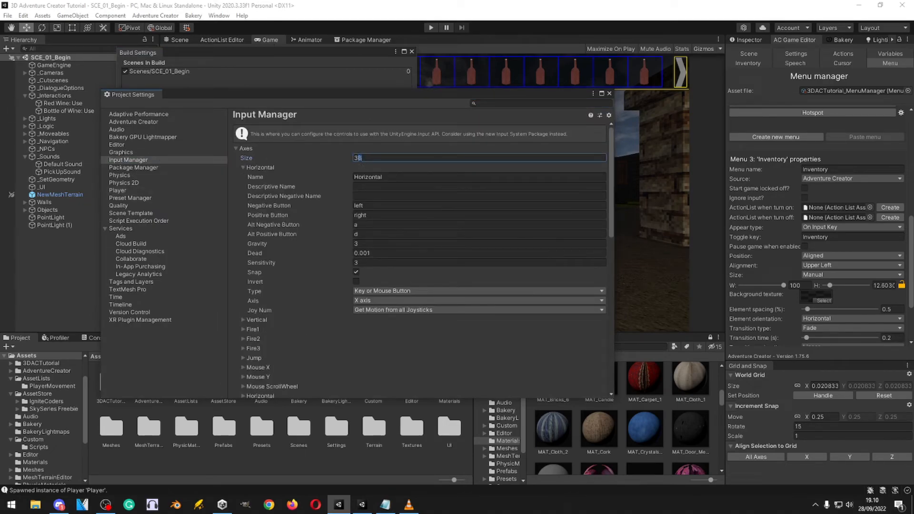
{"action": "left_click", "coordinate": [242, 168]}
{"action": "scroll", "coordinate": [353, 285], "scroll_direction": "down", "scroll_amount": 10}
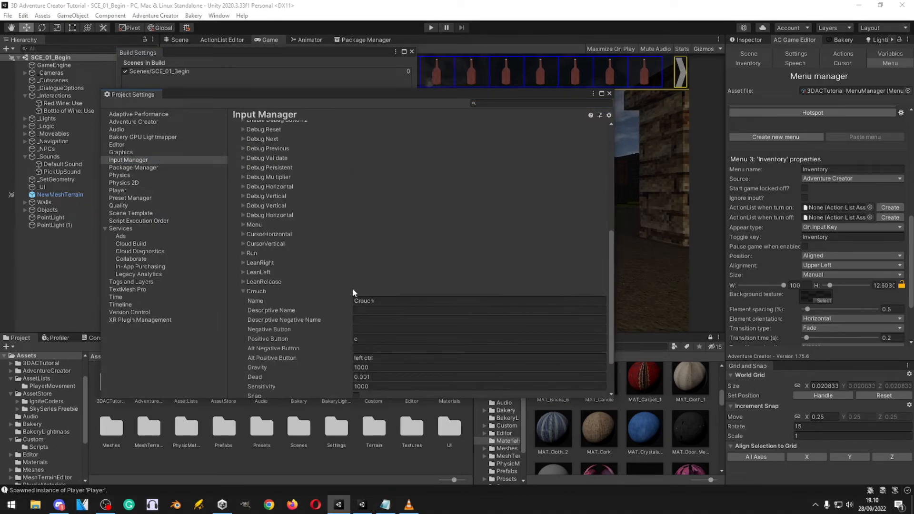
{"action": "left_click", "coordinate": [243, 234]}
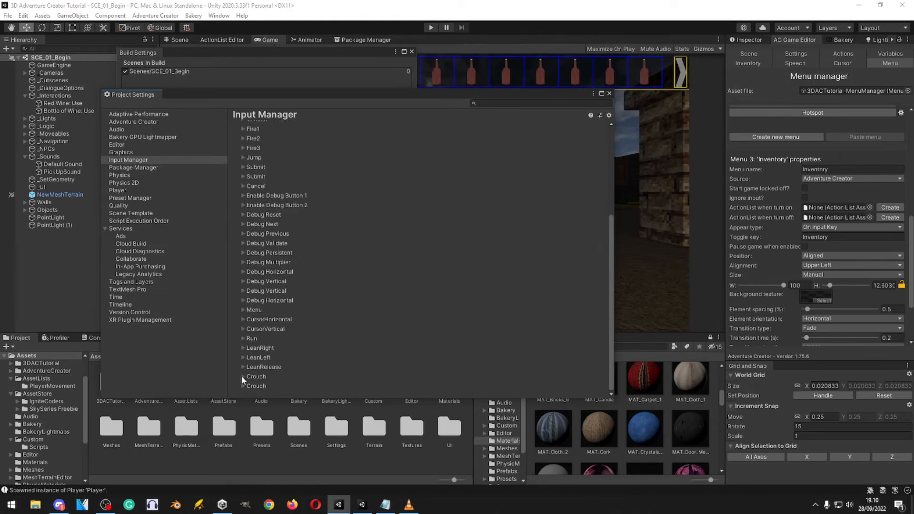
- Rename the last duplicated Crouch axis as Inventory, set its positive button to i, clear its alternative positive button, and close the settings windows
{"action": "left_click", "coordinate": [265, 380]}
{"action": "left_click", "coordinate": [409, 252]}
{"action": "type", "text": "Inventory"}
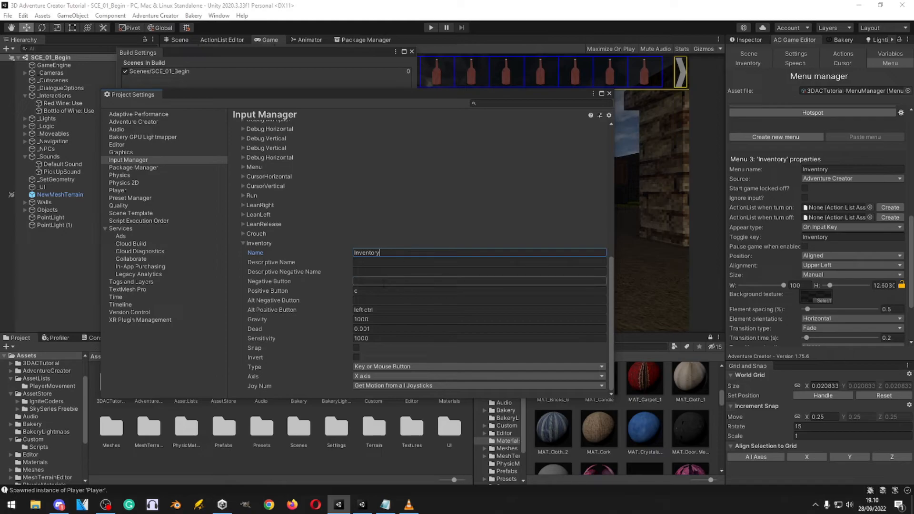
{"action": "left_click", "coordinate": [379, 291]}
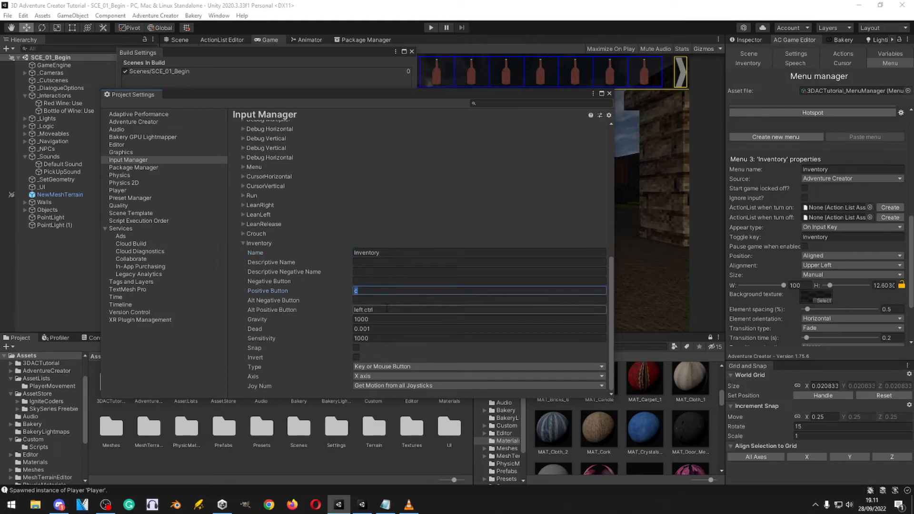
{"action": "left_click", "coordinate": [387, 309]}
{"action": "key", "text": "BackSpace"}
{"action": "left_click", "coordinate": [382, 293]}
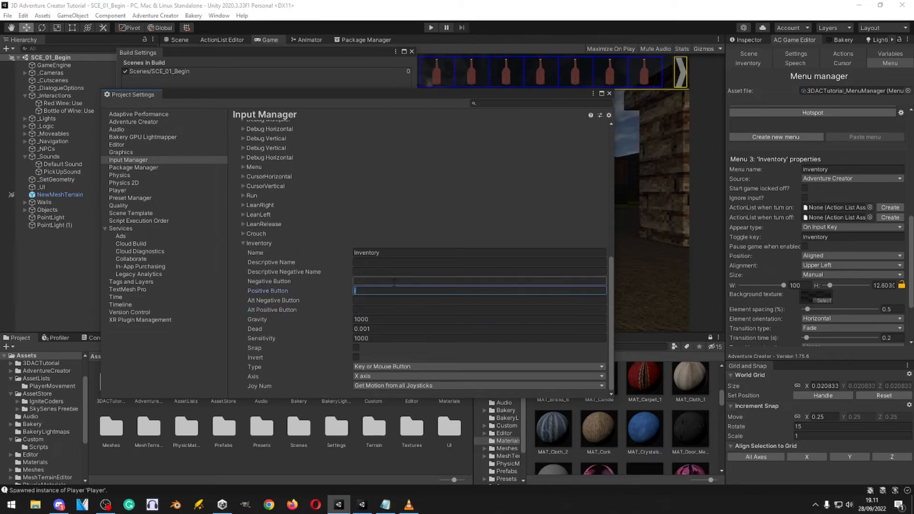
{"action": "left_click", "coordinate": [609, 93]}
{"action": "left_click", "coordinate": [412, 51]}
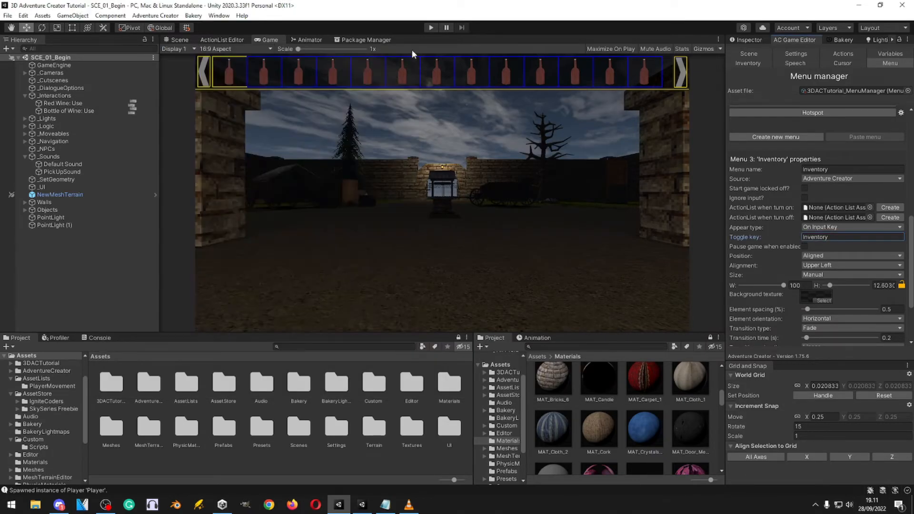
- Playtest toggling the inventory menu with its input key before and after picking up the wine bottle on the crate
{"action": "left_click", "coordinate": [431, 27]}
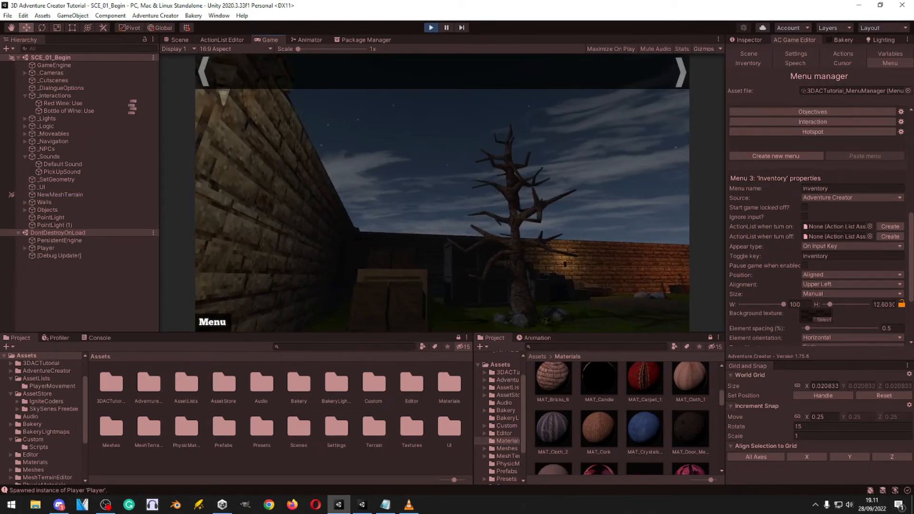
{"action": "key", "text": "i"}
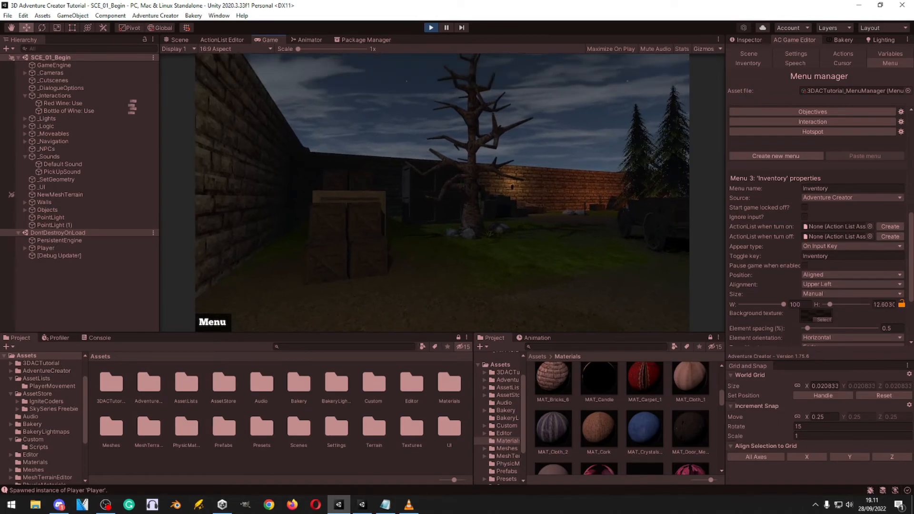
{"action": "key", "text": "w"}
{"action": "key", "text": "w"}
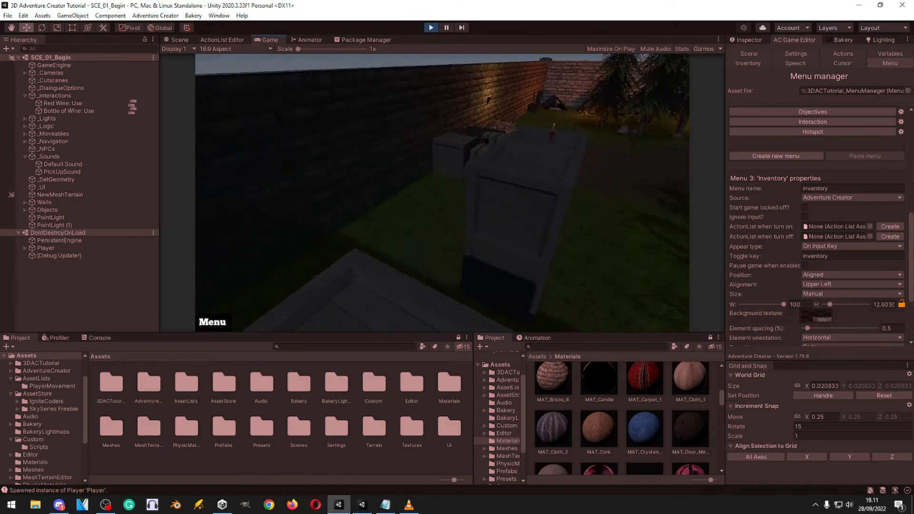
{"action": "key", "text": "w"}
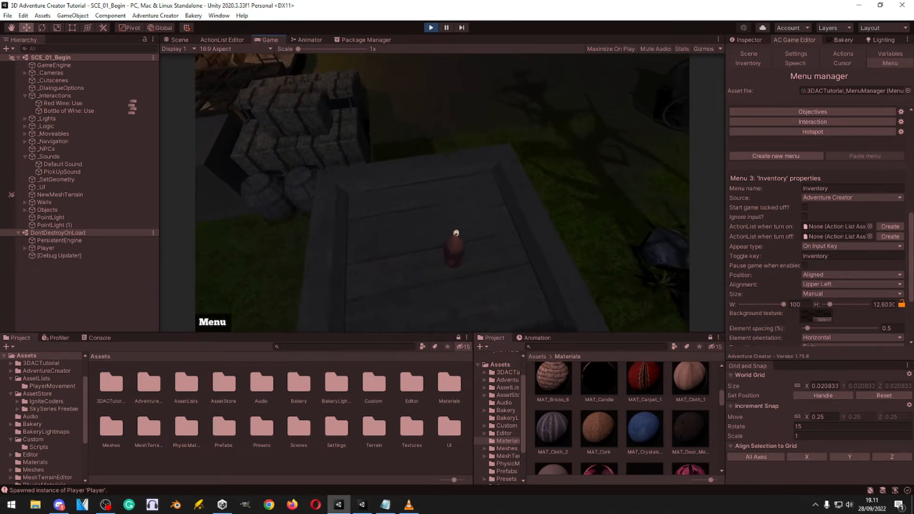
{"action": "key", "text": "i"}
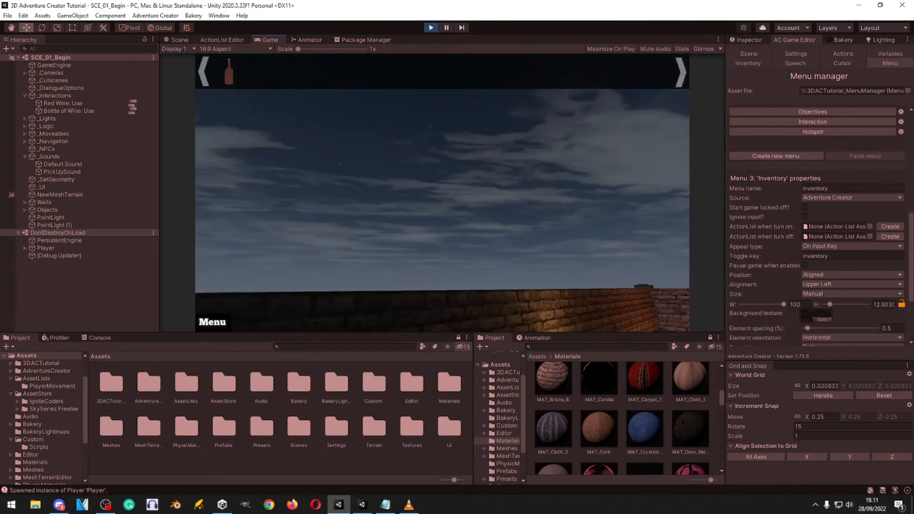
{"action": "key", "text": "i"}
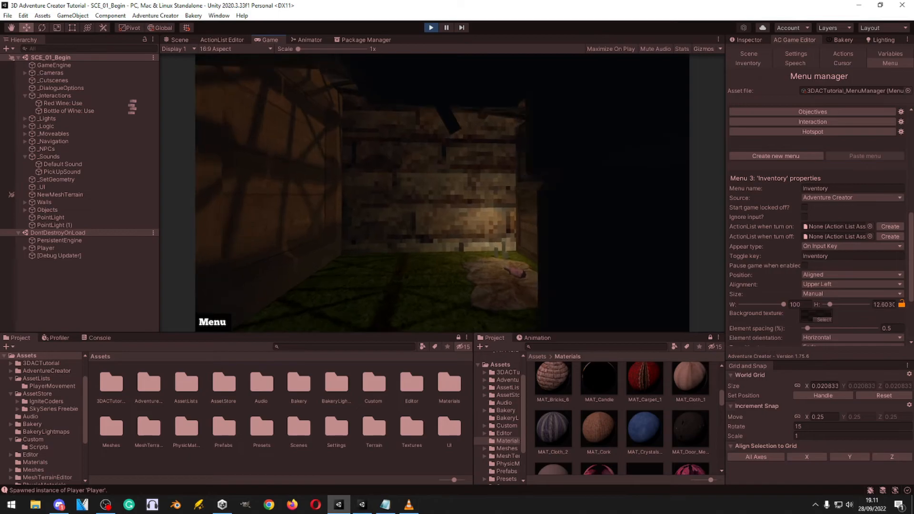
{"action": "left_click", "coordinate": [408, 187]}
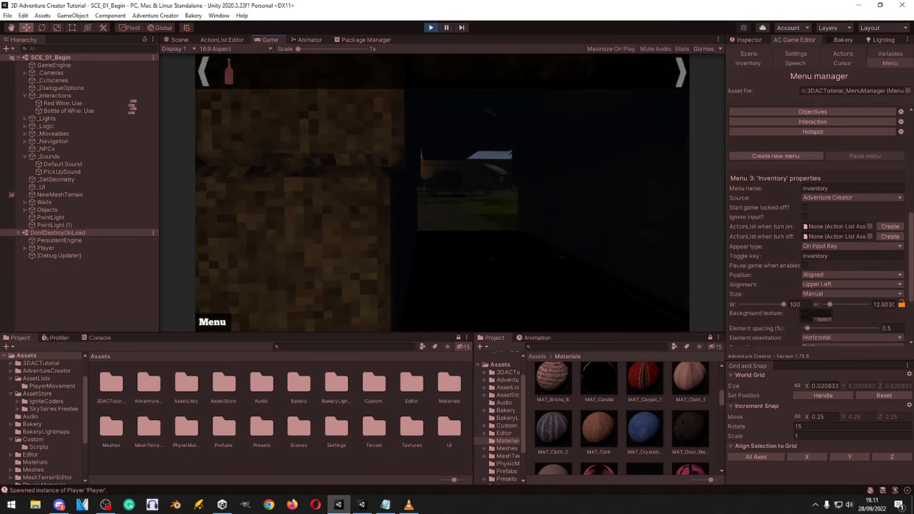
{"action": "key", "text": "i"}
{"action": "left_click", "coordinate": [431, 27]}
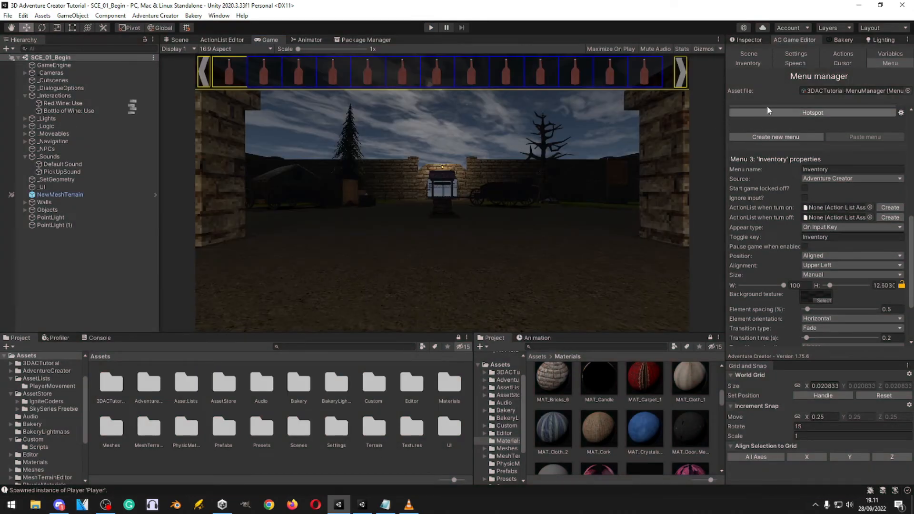
- Enable Can carry multiple for the Bottle of Wine inventory item and return to the scene view
{"action": "left_click", "coordinate": [767, 63]}
{"action": "left_click", "coordinate": [782, 225]}
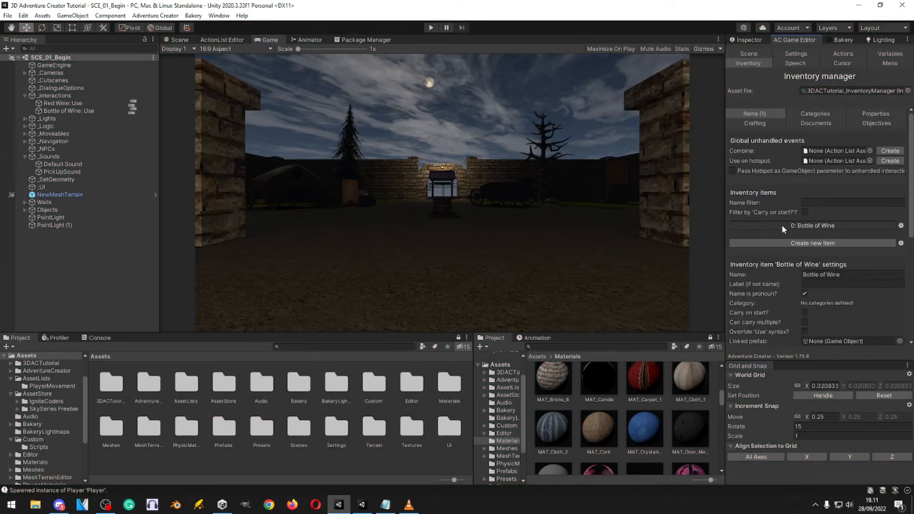
{"action": "scroll", "coordinate": [771, 204], "scroll_direction": "down", "scroll_amount": 3}
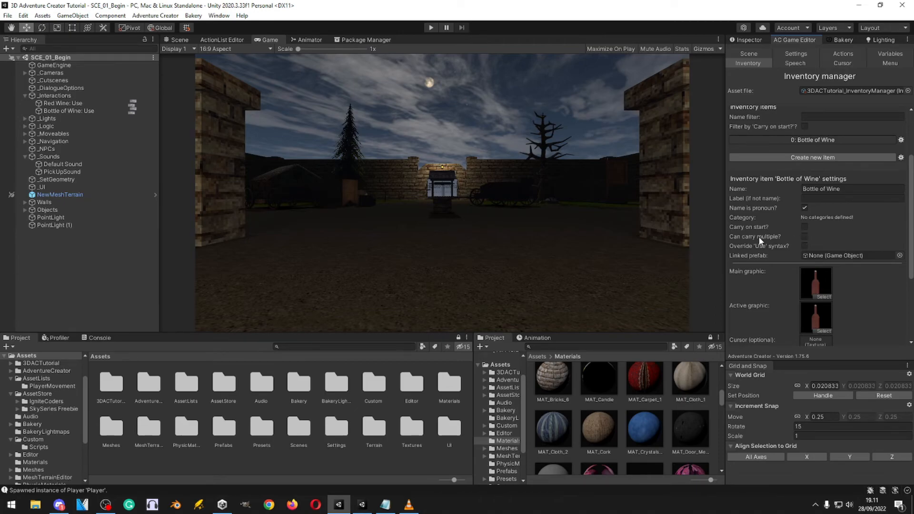
{"action": "scroll", "coordinate": [767, 235], "scroll_direction": "down", "scroll_amount": 1}
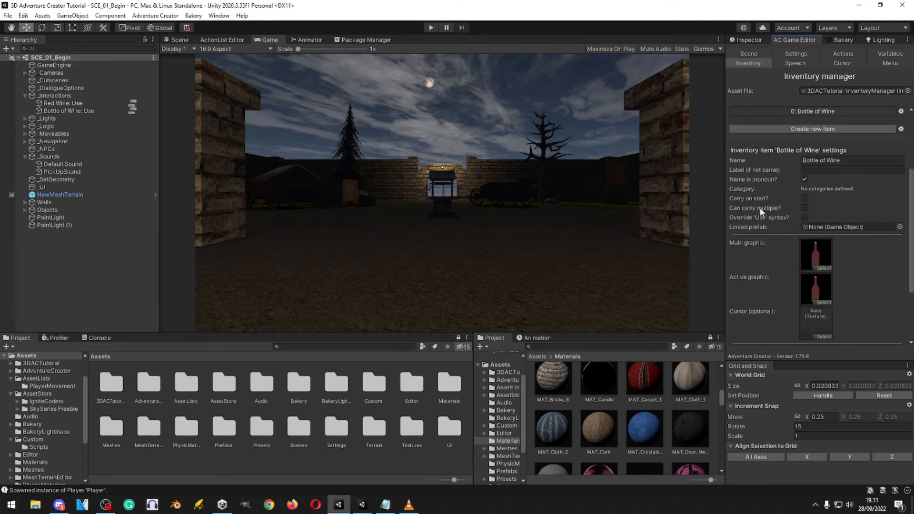
{"action": "scroll", "coordinate": [765, 208], "scroll_direction": "up", "scroll_amount": 4}
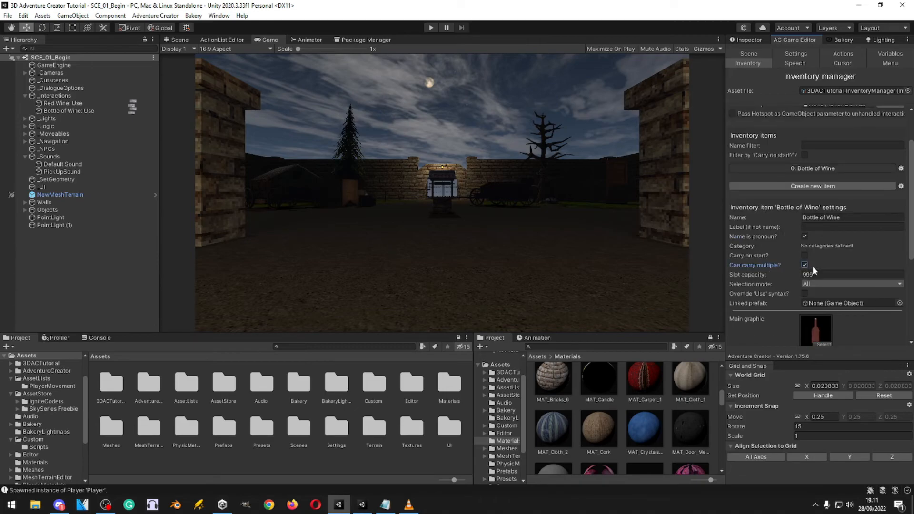
{"action": "left_click", "coordinate": [190, 40]}
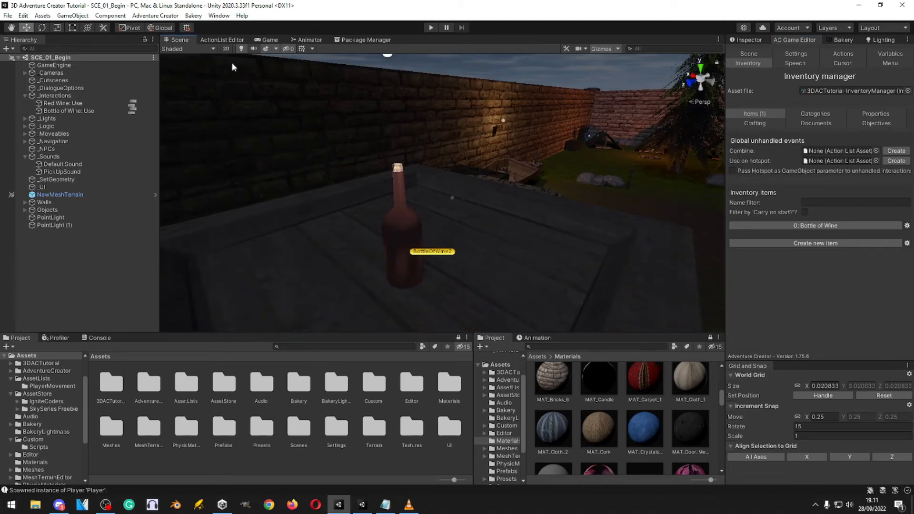
- Select the adjoining hay bales in the stack beside the brick wall to inspect their placement
{"action": "right_click_drag", "start_coordinate": [435, 161], "coordinate": [413, 163]}
{"action": "left_click", "coordinate": [413, 163]}
{"action": "left_click", "coordinate": [369, 126], "text": "shift"}
{"action": "right_click_drag", "start_coordinate": [370, 128], "coordinate": [424, 119]}
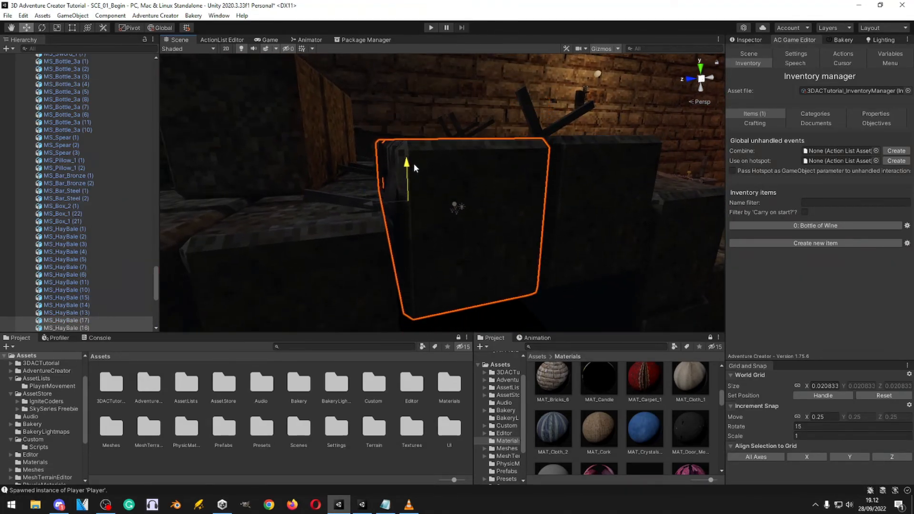
{"action": "right_click", "coordinate": [387, 407]}
{"action": "left_click", "coordinate": [388, 409]}
- Nudge the leaning crosses on the hay bales, including MS_Cross (6), slightly along the Z axis
{"action": "right_click_drag", "start_coordinate": [457, 214], "coordinate": [467, 174]}
{"action": "left_click", "coordinate": [467, 164]}
{"action": "left_click_drag", "start_coordinate": [492, 269], "coordinate": [478, 270]}
{"action": "right_click_drag", "start_coordinate": [485, 209], "coordinate": [472, 233]}
{"action": "left_click", "coordinate": [468, 243]}
{"action": "key", "text": "f"}
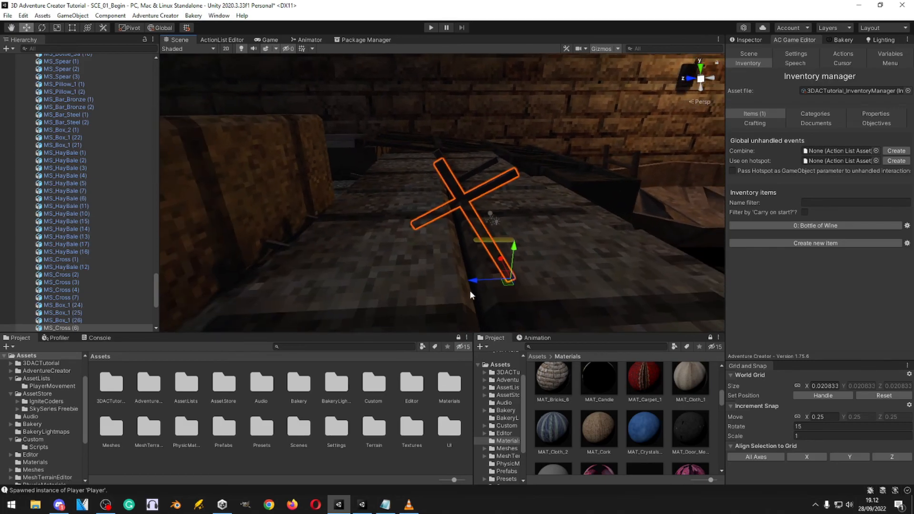
{"action": "left_click_drag", "start_coordinate": [479, 281], "coordinate": [473, 281]}
- Check MS_Cross (5), lower MS_Cross (3) slightly along the Y axis toward the surface beneath it, and deselect it
{"action": "left_click", "coordinate": [446, 165]}
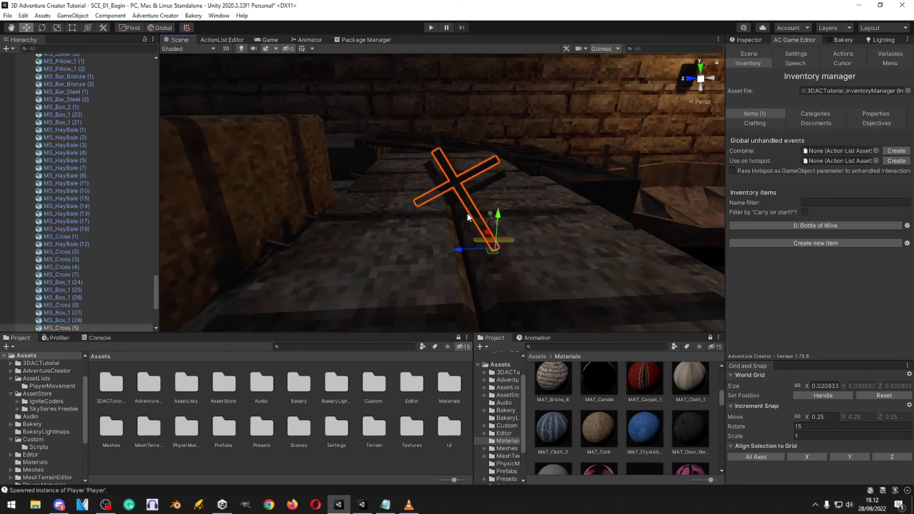
{"action": "right_click_drag", "start_coordinate": [471, 228], "coordinate": [428, 362]}
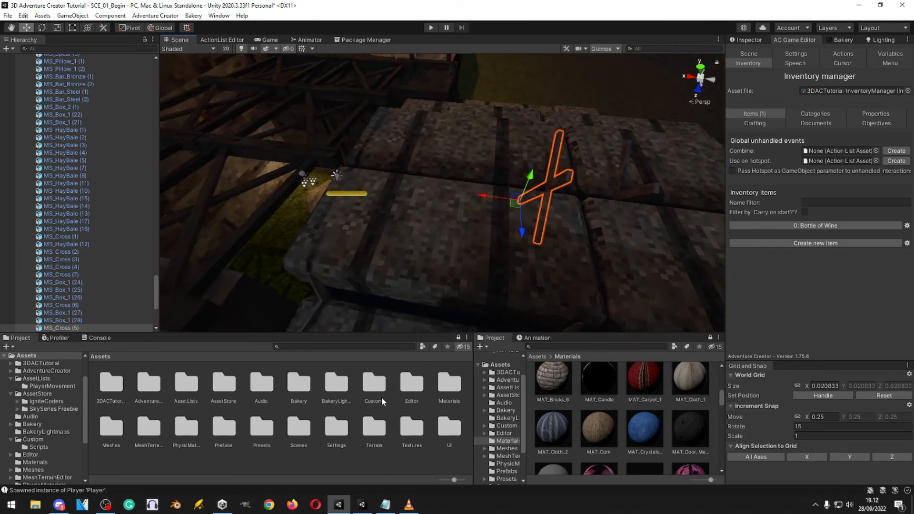
{"action": "right_click_drag", "start_coordinate": [467, 212], "coordinate": [465, 130]}
{"action": "left_click", "coordinate": [465, 131]}
{"action": "right_click_drag", "start_coordinate": [458, 185], "coordinate": [548, 241]}
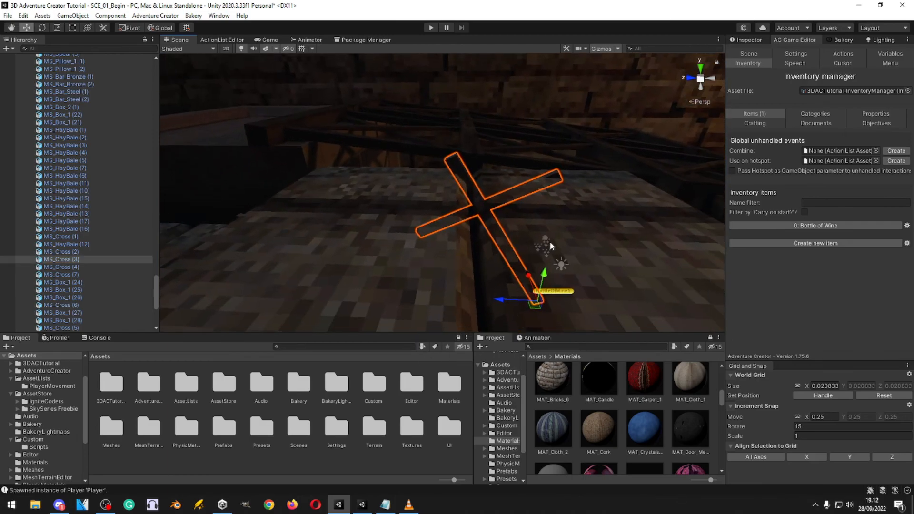
{"action": "left_click_drag", "start_coordinate": [545, 274], "coordinate": [544, 276]}
{"action": "right_click_drag", "start_coordinate": [544, 275], "coordinate": [476, 240]}
{"action": "left_click_drag", "start_coordinate": [477, 236], "coordinate": [476, 244]}
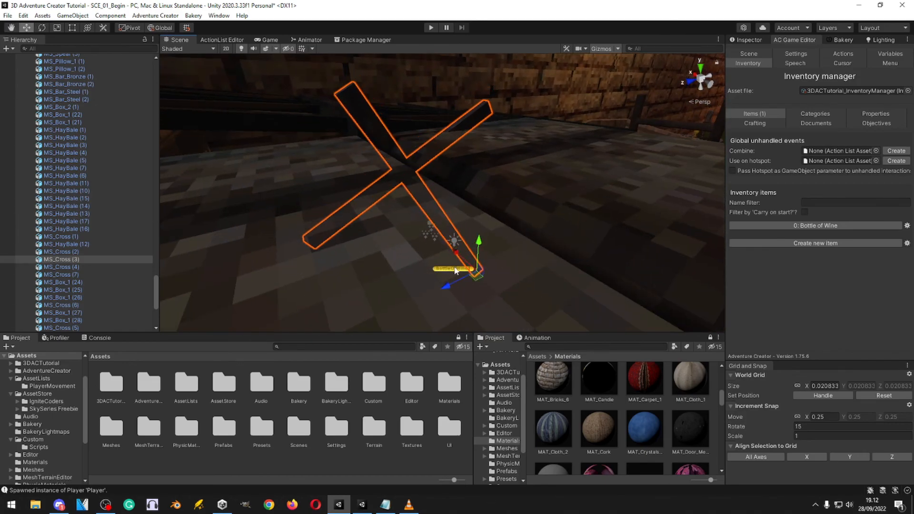
{"action": "right_click_drag", "start_coordinate": [466, 268], "coordinate": [386, 175]}
{"action": "left_click", "coordinate": [384, 418]}
{"action": "right_click_drag", "start_coordinate": [466, 218], "coordinate": [542, 182]}
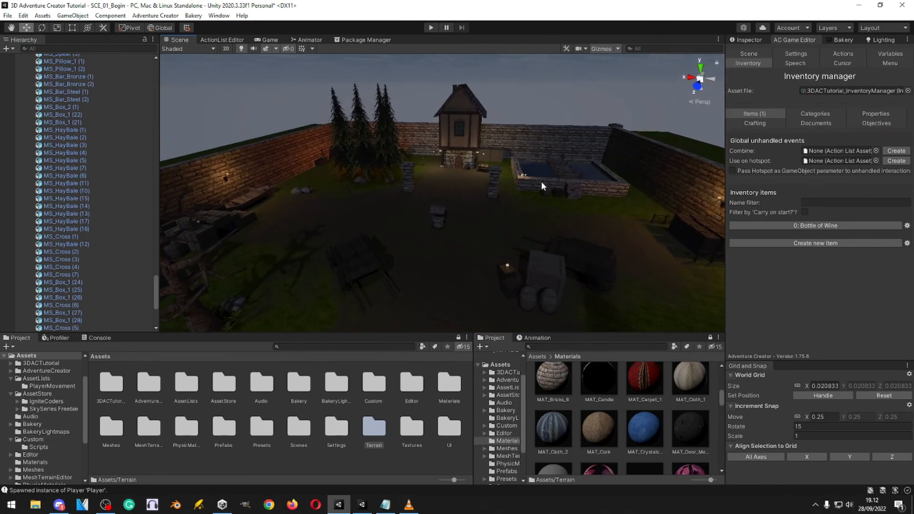